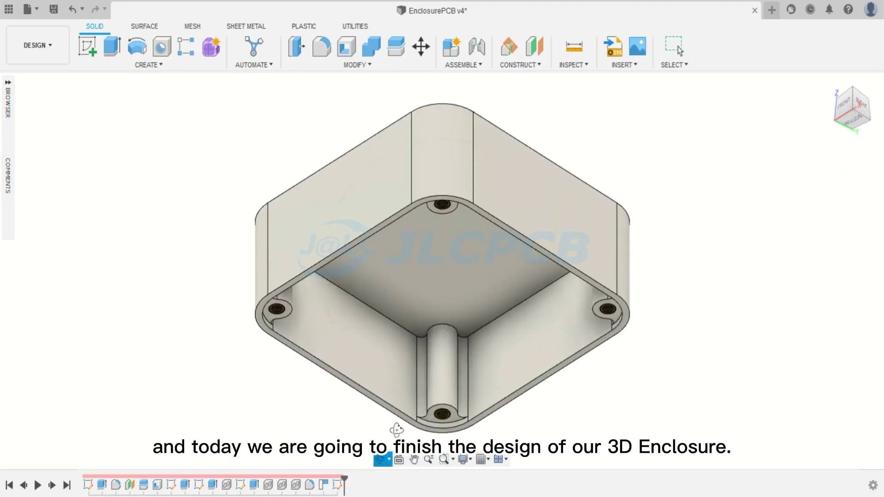
Step: Make the Bottom body visible and start a sketch on its underside face
shift+middle_drag(396, 429, 424, 351)
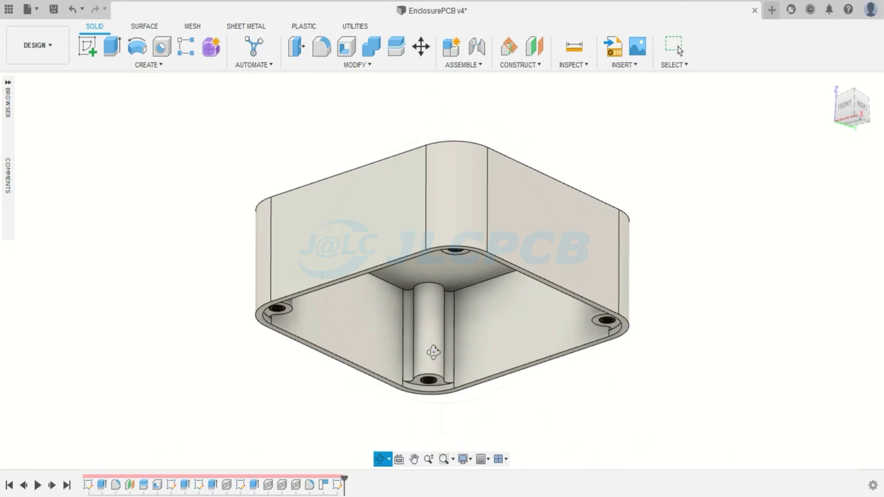
click(7, 84)
click(51, 207)
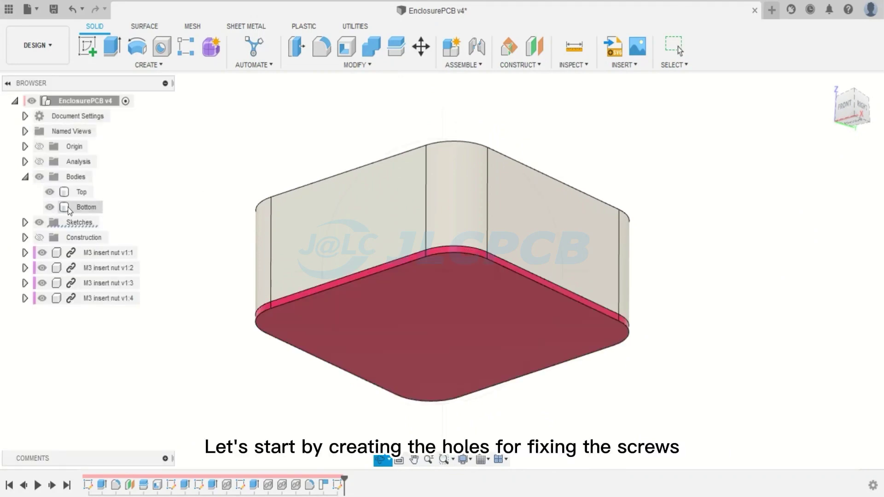
click(87, 46)
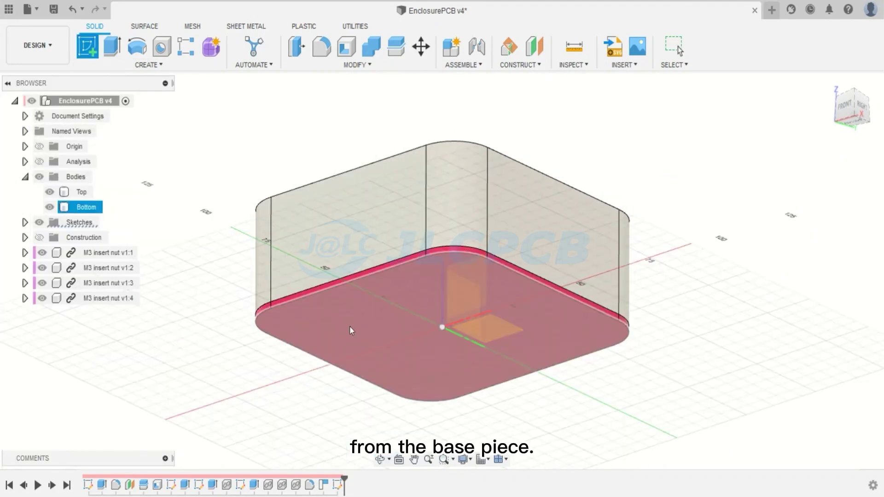
click(369, 329)
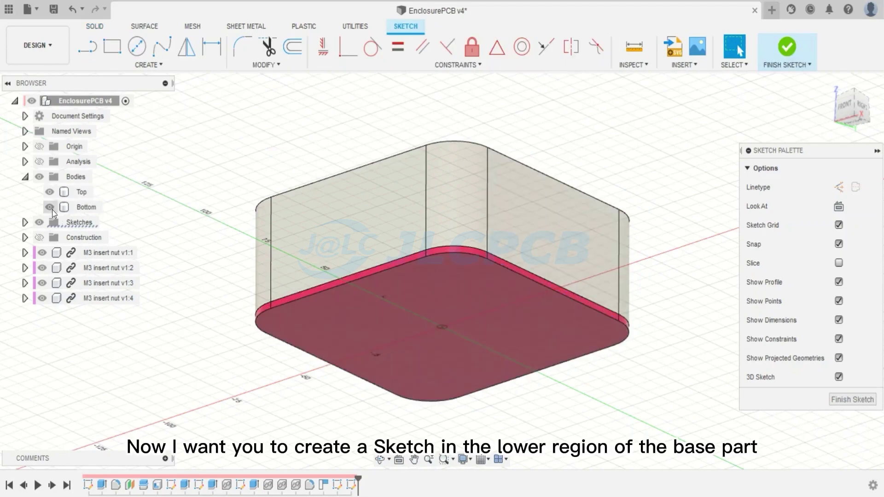
Step: Hide the Bottom body and all four M3 insert nut components to expose the screw holes of the Top body
click(50, 207)
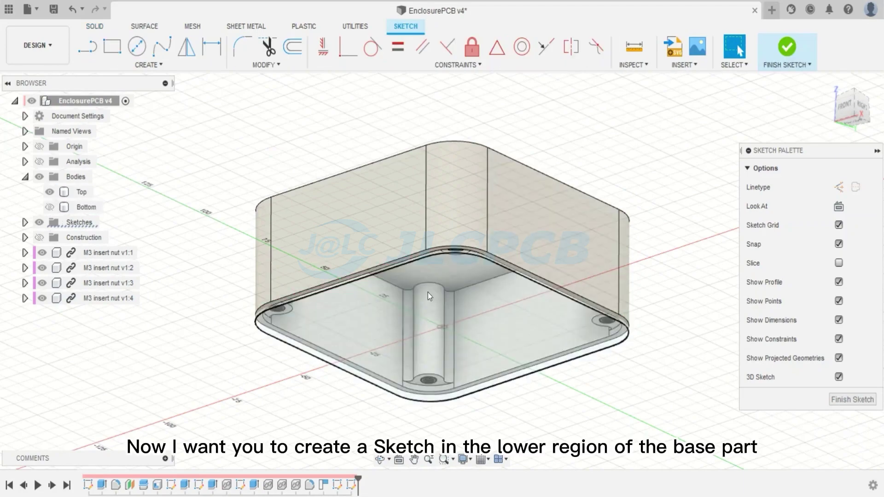
click(854, 120)
key(p)
click(408, 291)
scroll(598, 301, up, 5)
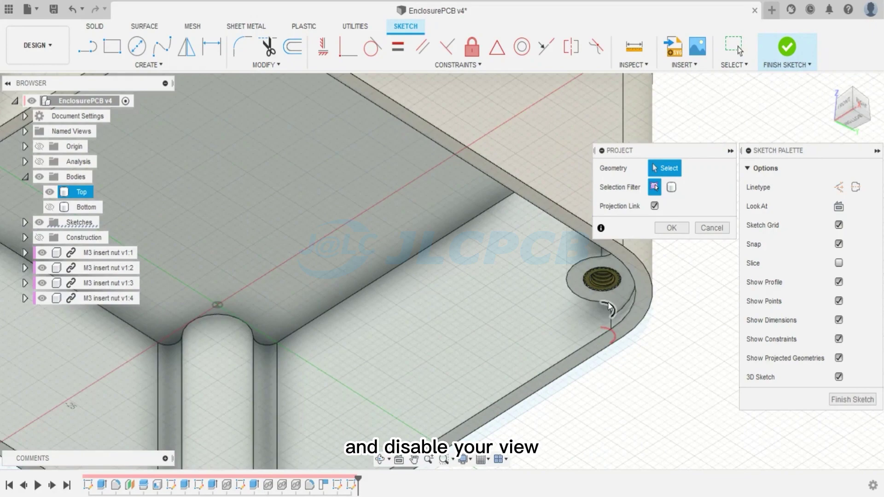
scroll(612, 291, up, 3)
click(42, 297)
click(42, 282)
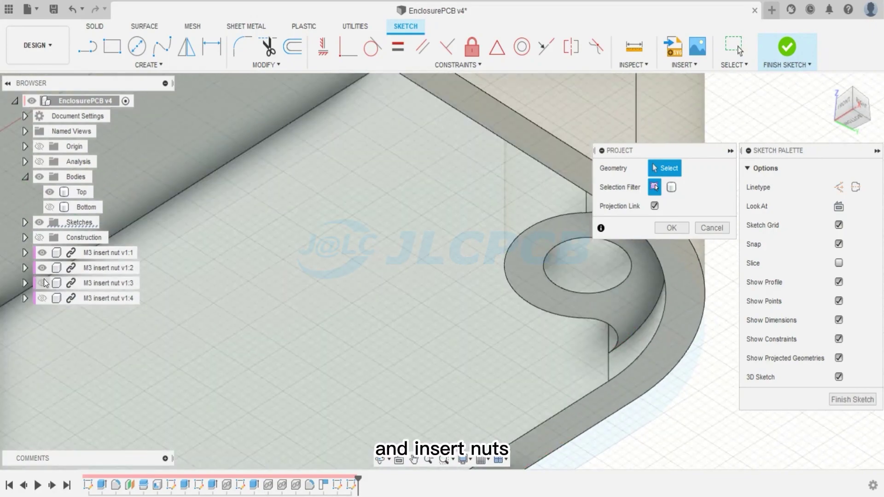
click(42, 253)
Step: Project the circular edges of the Top body's four corner screw holes into the sketch
click(545, 273)
scroll(545, 272, down, 1)
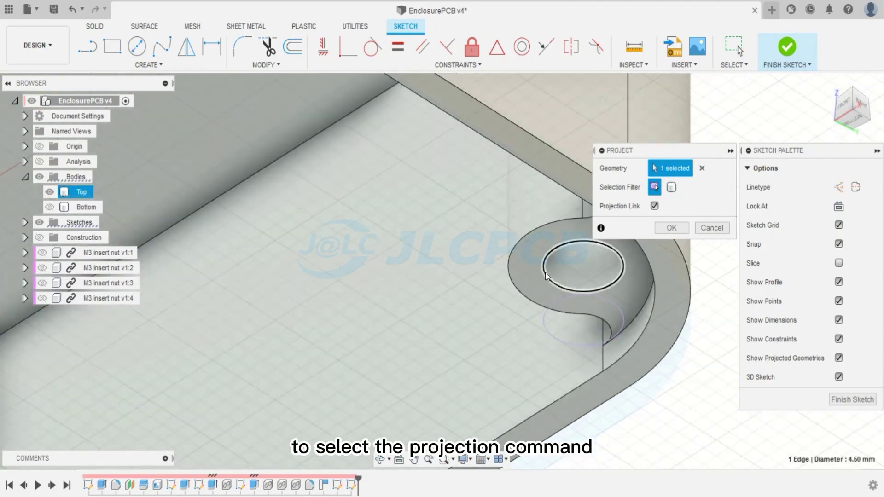
scroll(481, 280, down, 5)
scroll(452, 202, up, 5)
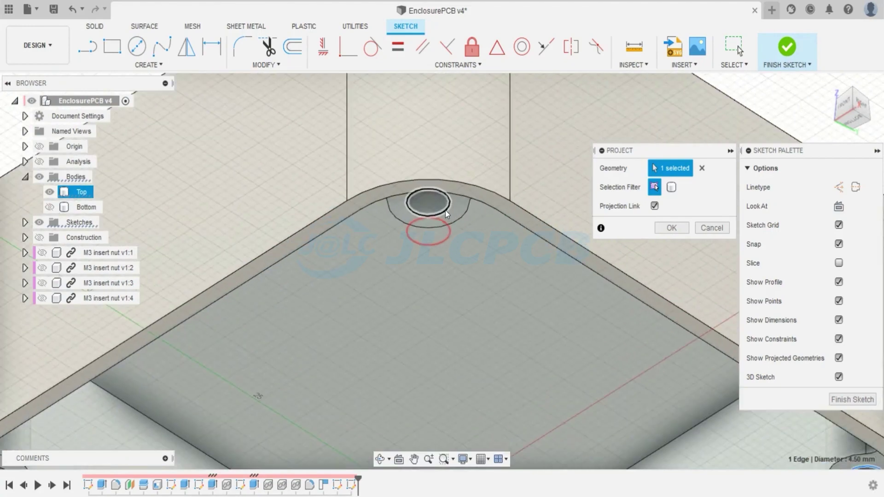
scroll(446, 210, down, 5)
scroll(276, 299, up, 5)
click(268, 304)
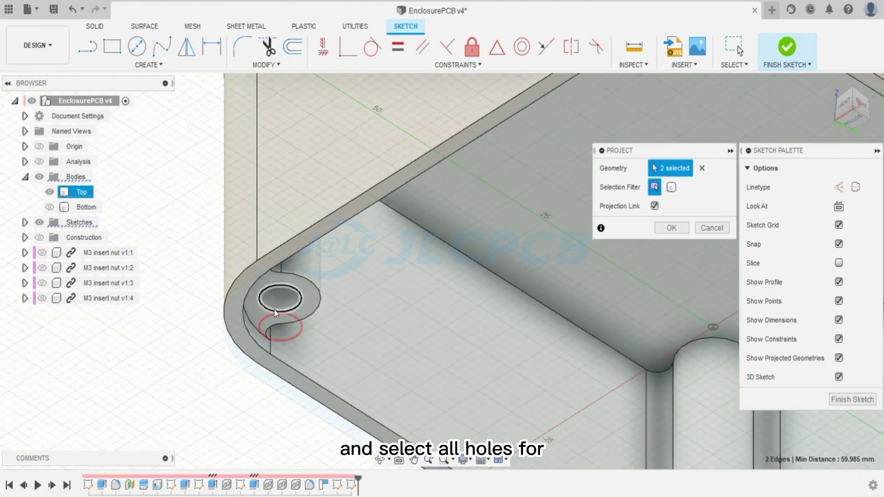
scroll(295, 317, down, 5)
scroll(437, 410, up, 5)
click(438, 407)
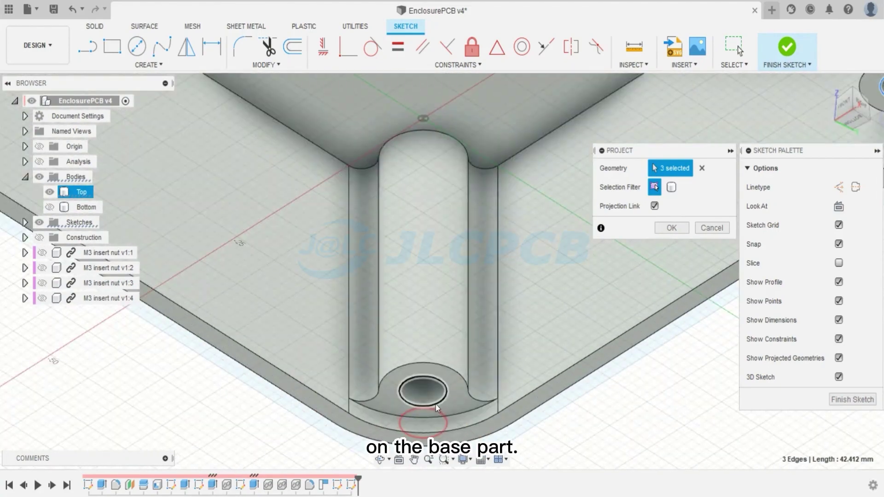
click(435, 404)
scroll(437, 405, down, 5)
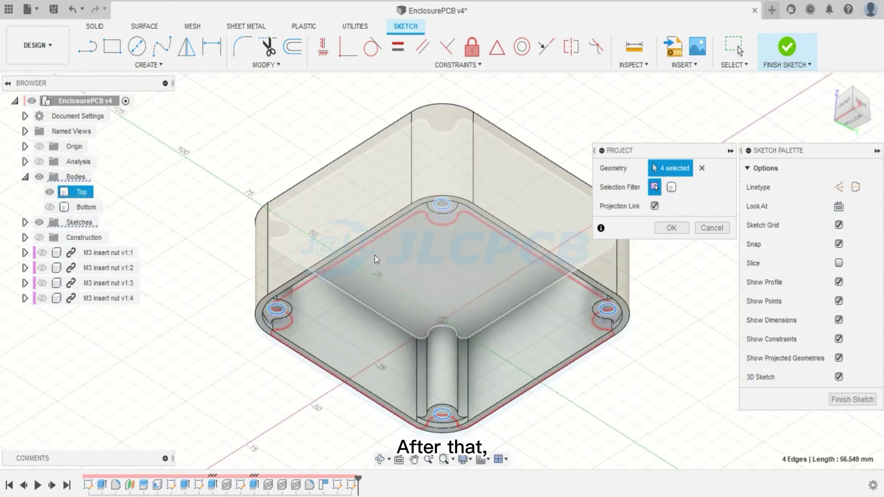
Step: Show the Bottom body again and finish the sketch of projected hole edges
click(50, 209)
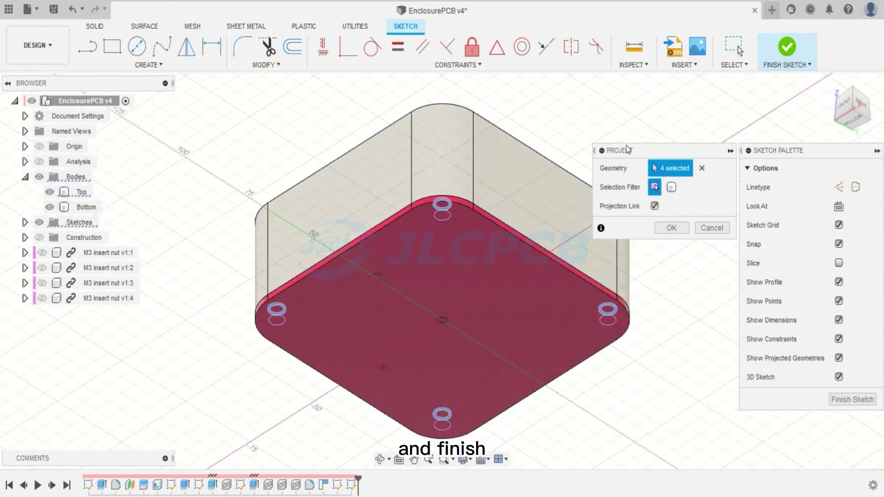
click(776, 67)
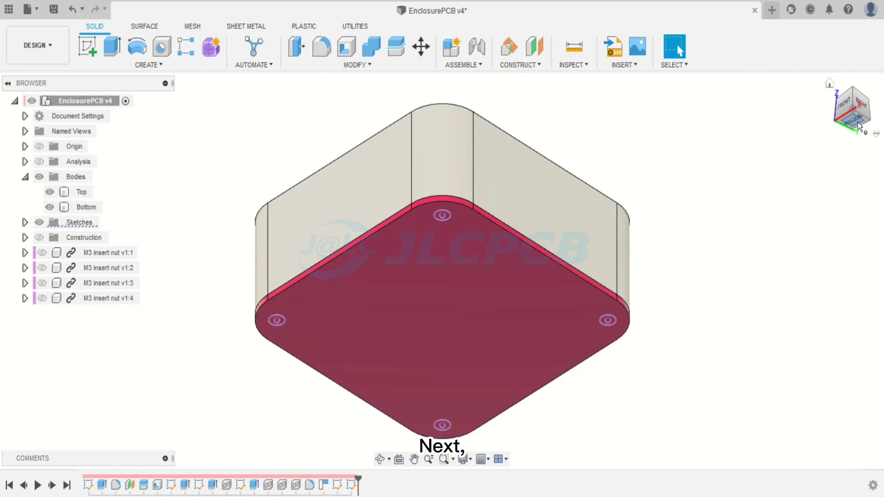
click(858, 127)
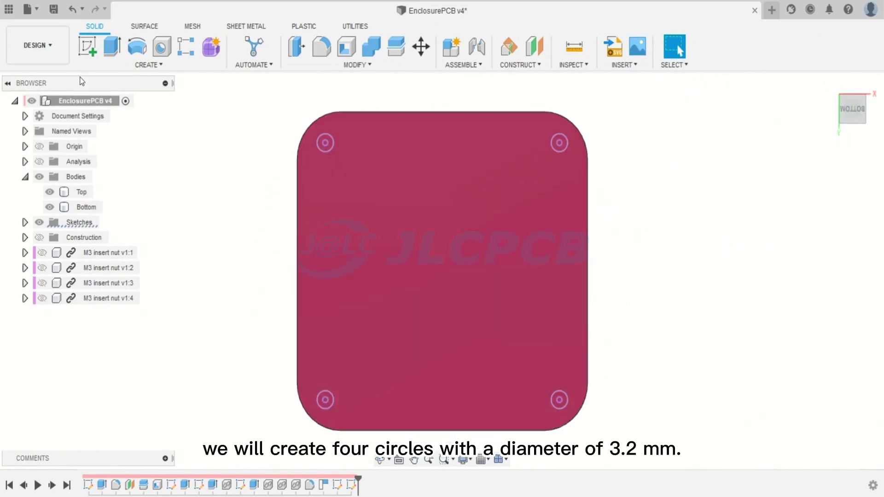
Step: Undo finishing the sketch and draw a 3.4 mm diameter circle centred on the upper-left projected hole as seen from below
key(ctrl+z)
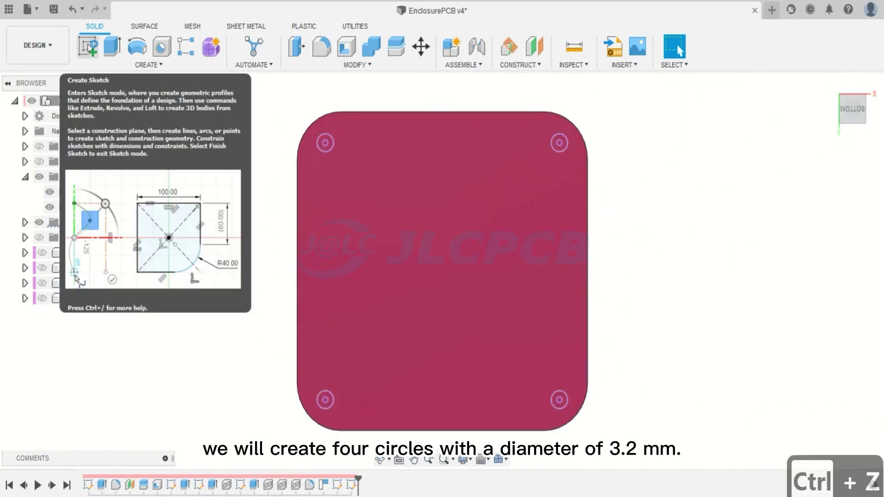
scroll(322, 138, up, 5)
key(c)
click(337, 221)
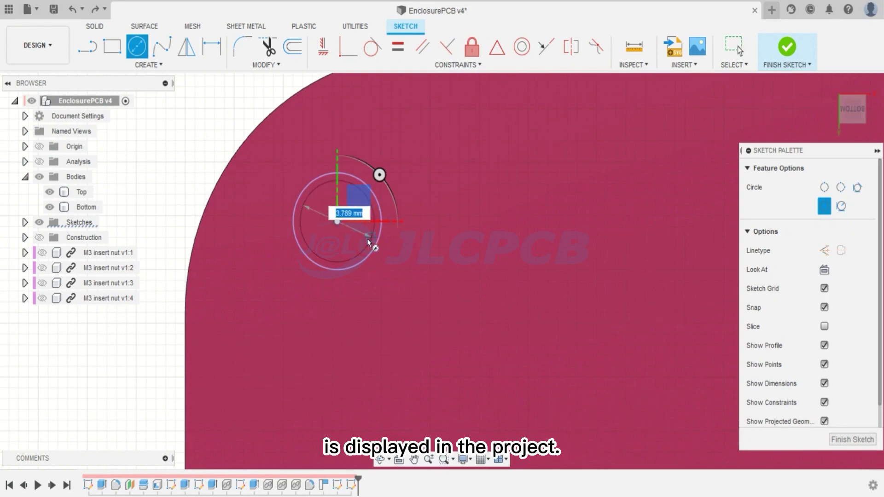
text(3,2)
key(BackSpace)
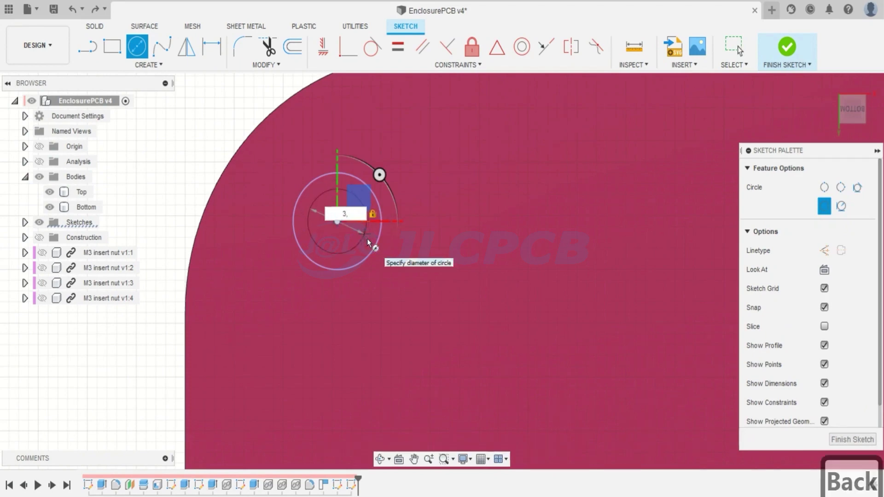
text(,4)
key(BackSpace)
key(BackSpace)
text(4)
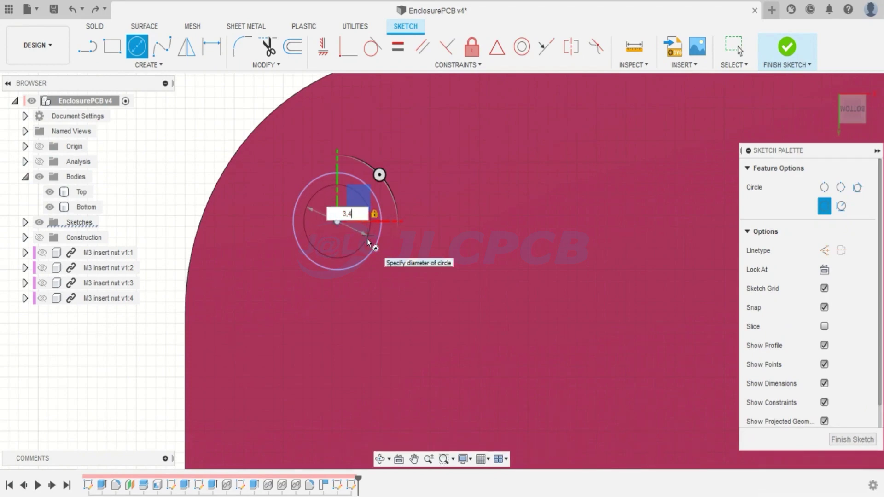
key(Return)
Step: Draw a 3.4 mm diameter circle centred on the upper-right projected hole of the base
scroll(367, 239, down, 3)
scroll(490, 98, up, 3)
key(c)
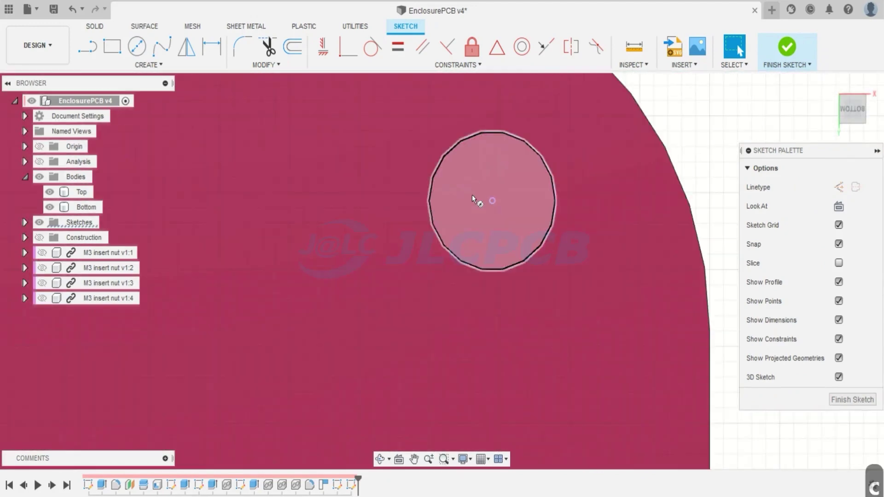
key(c)
click(492, 200)
text(3,4)
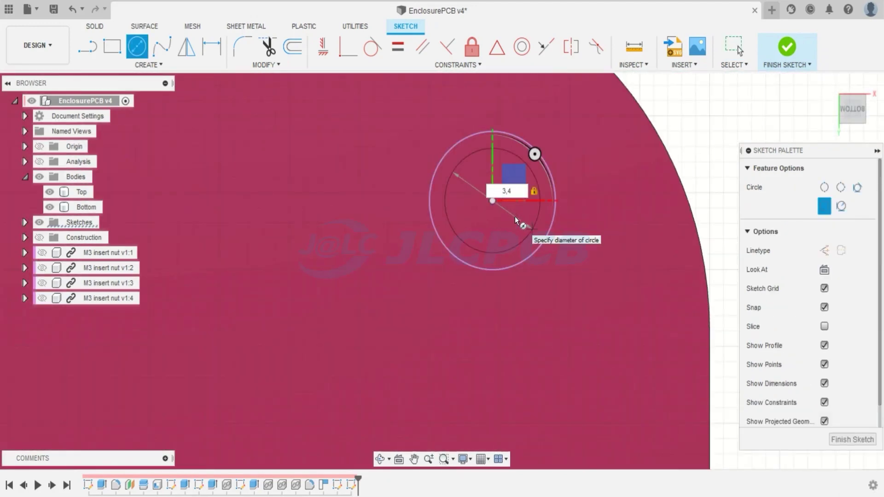
key(Return)
Step: Draw a 3.4 mm diameter circle centred on the lower-right projected hole of the base
scroll(546, 215, down, 5)
scroll(542, 276, up, 5)
click(502, 313)
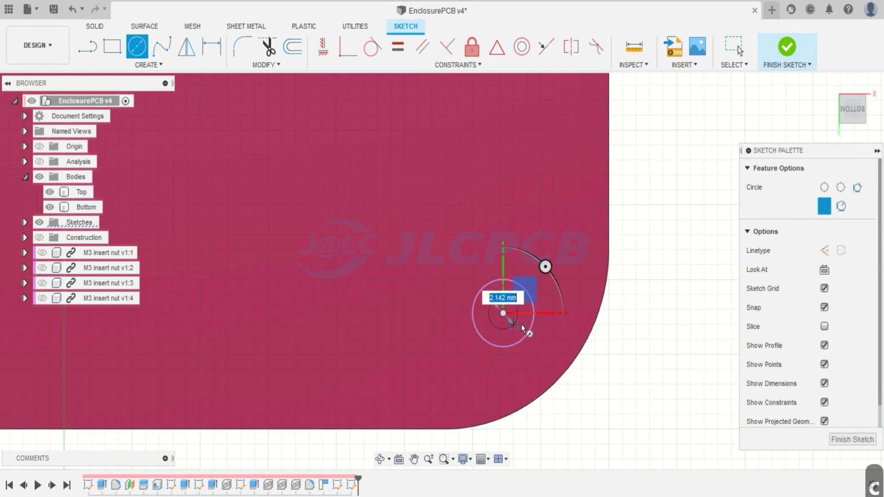
text(3,4)
key(Return)
key(Escape)
Step: Draw a 3.4 mm diameter circle centred on the lower-left projected hole of the base
scroll(521, 325, down, 5)
scroll(227, 439, up, 5)
key(c)
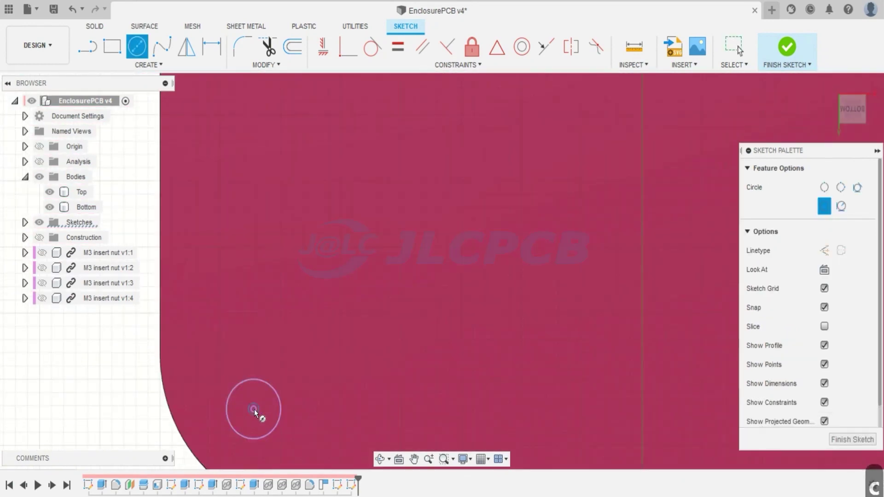
click(254, 410)
text(3.4)
key(Return)
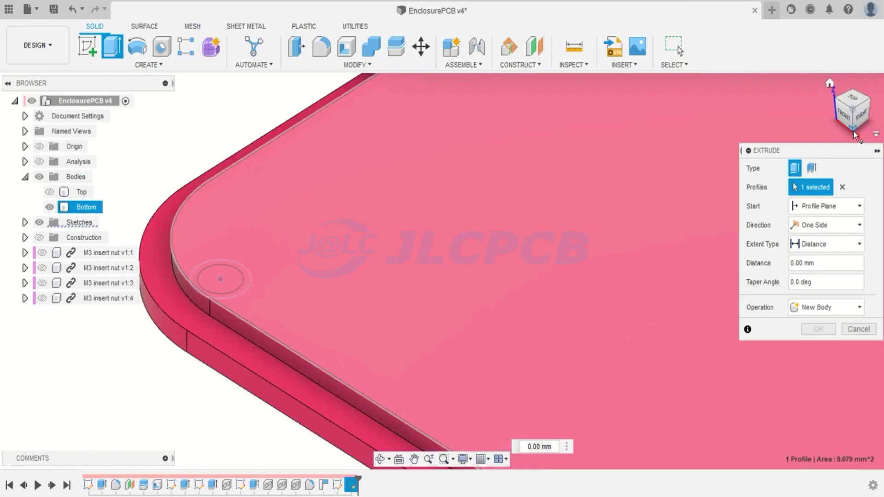
Step: Extrude the four 3.4 mm circles as a cut through the Bottom body to make the screw passage holes
click(853, 131)
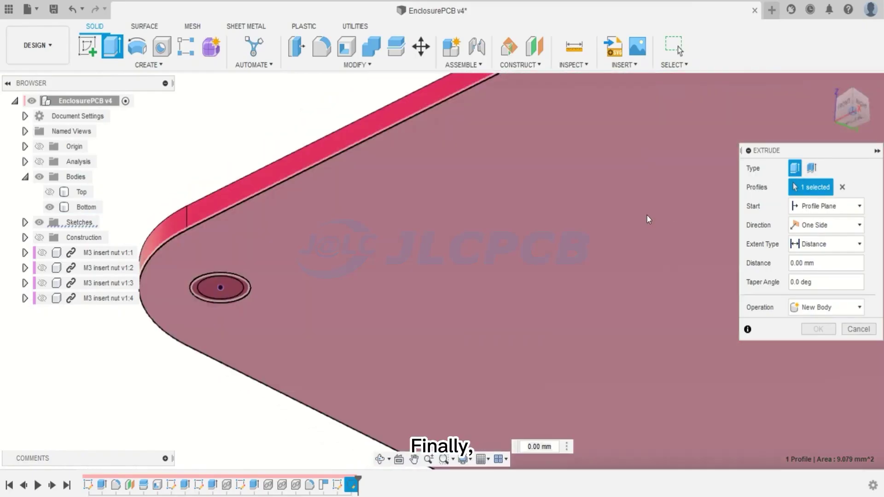
scroll(333, 275, down, 5)
scroll(324, 260, up, 4)
click(322, 262)
scroll(321, 263, down, 2)
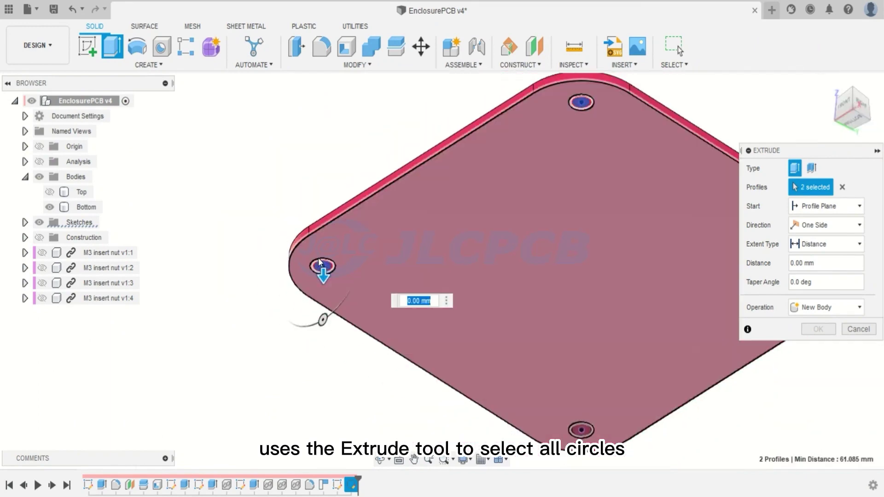
scroll(594, 437, up, 5)
scroll(415, 363, down, 5)
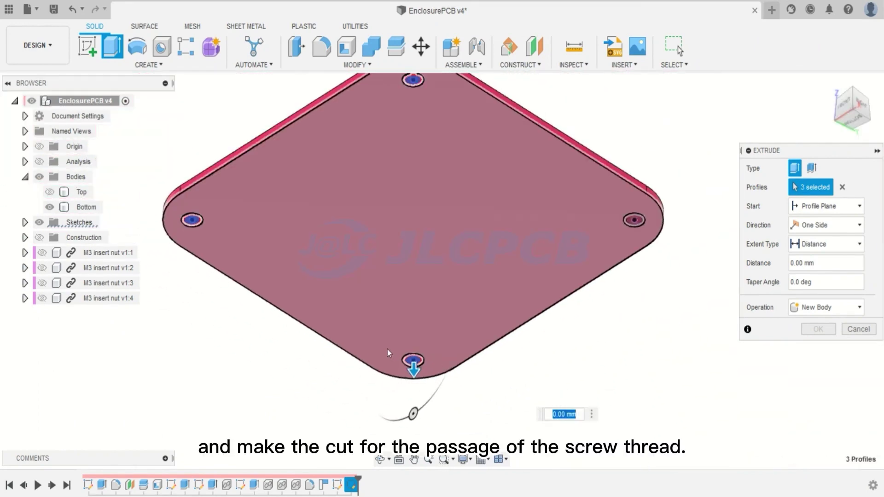
scroll(629, 221, up, 5)
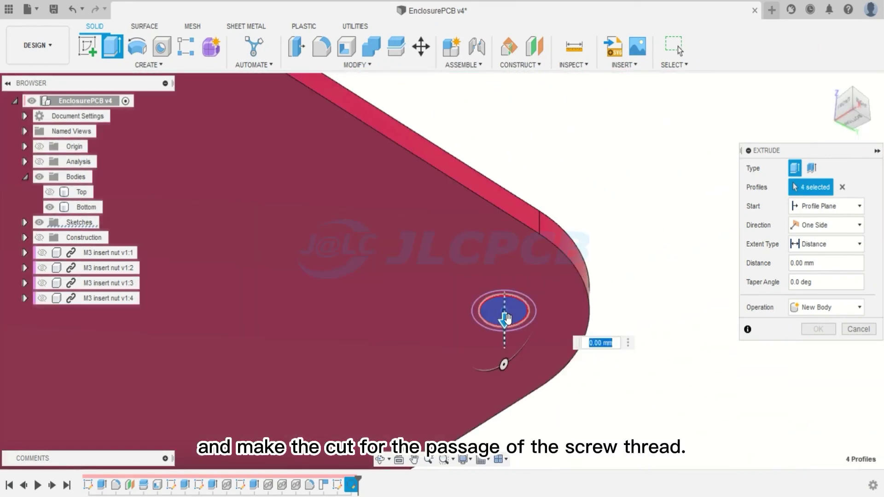
drag(506, 317, 504, 150)
click(808, 350)
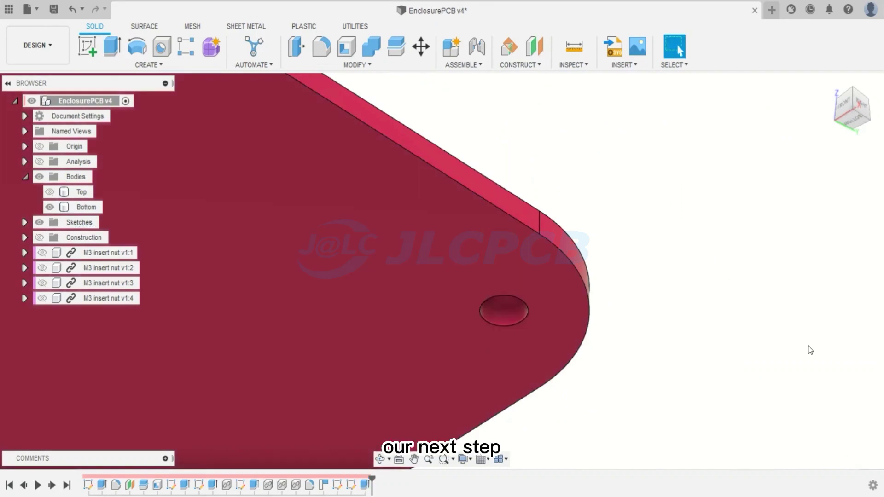
Step: Hide the Bottom body and measure the distance from the base's outer bottom face to the inner end face of a screw hole
key(F6)
click(719, 170)
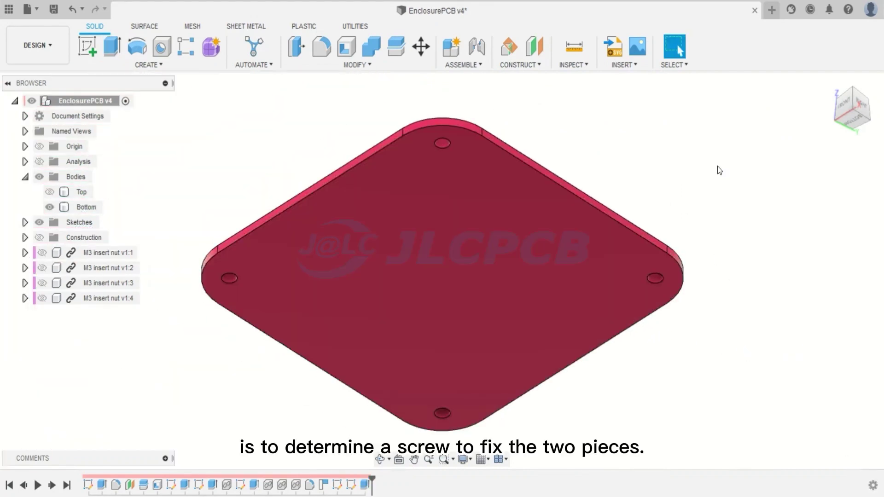
click(829, 84)
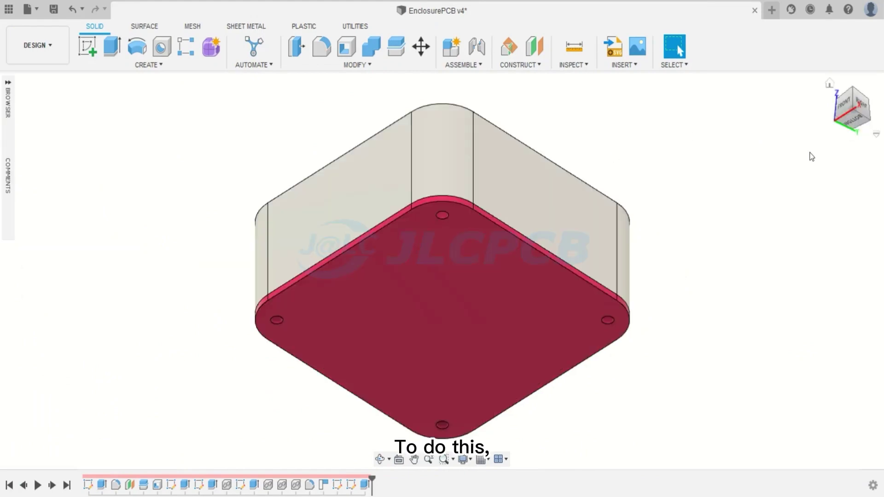
key(i)
click(521, 287)
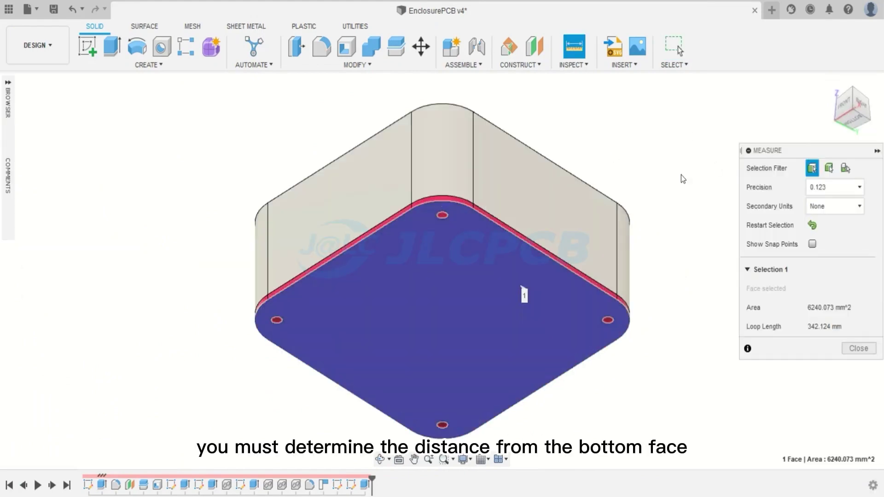
click(8, 83)
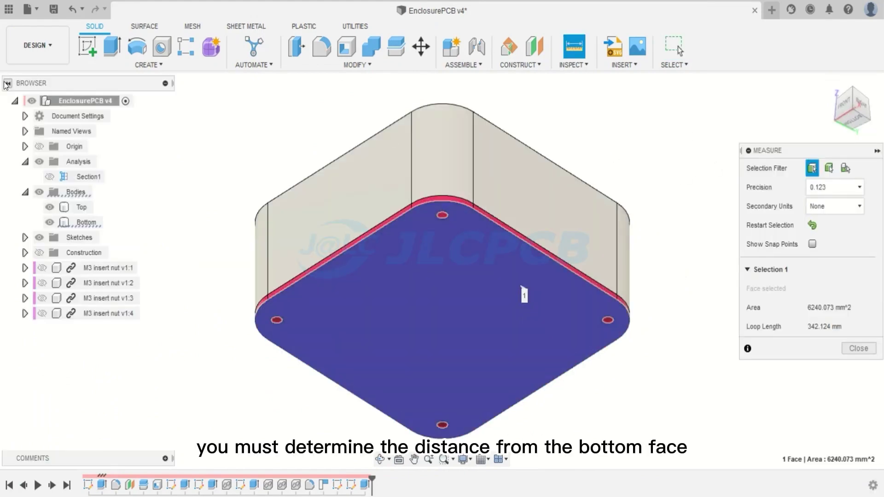
click(49, 223)
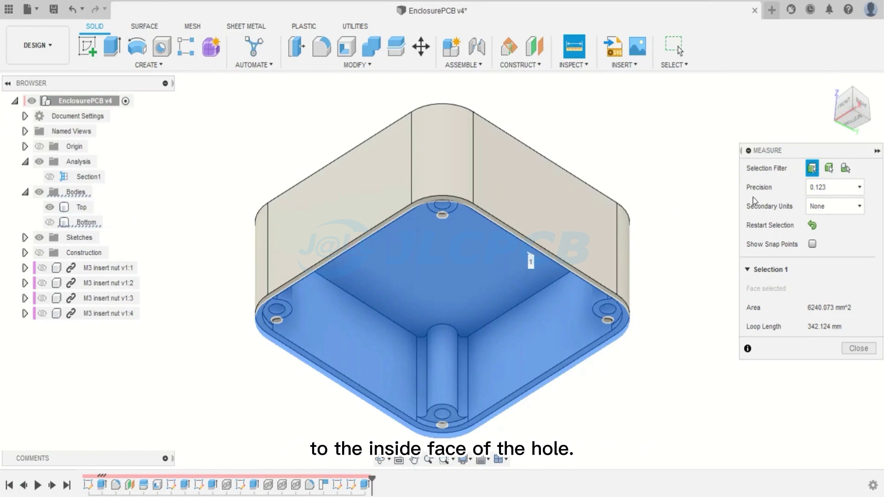
click(849, 128)
scroll(507, 146, up, 8)
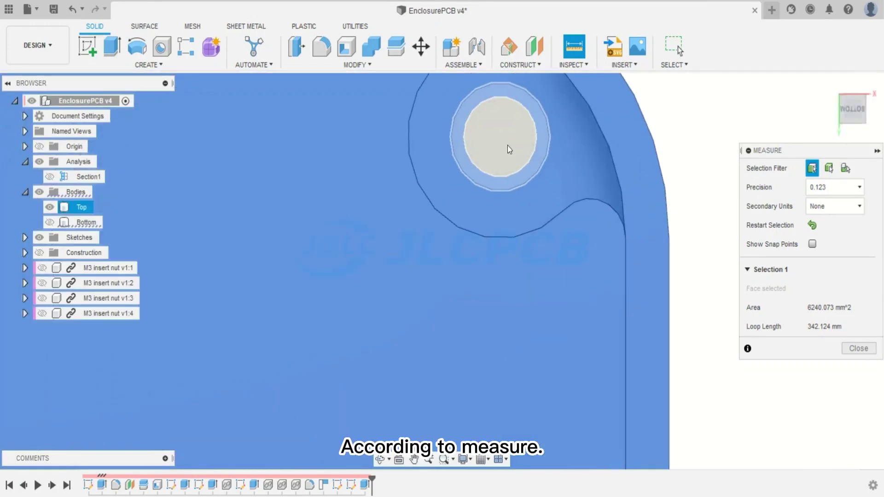
click(501, 131)
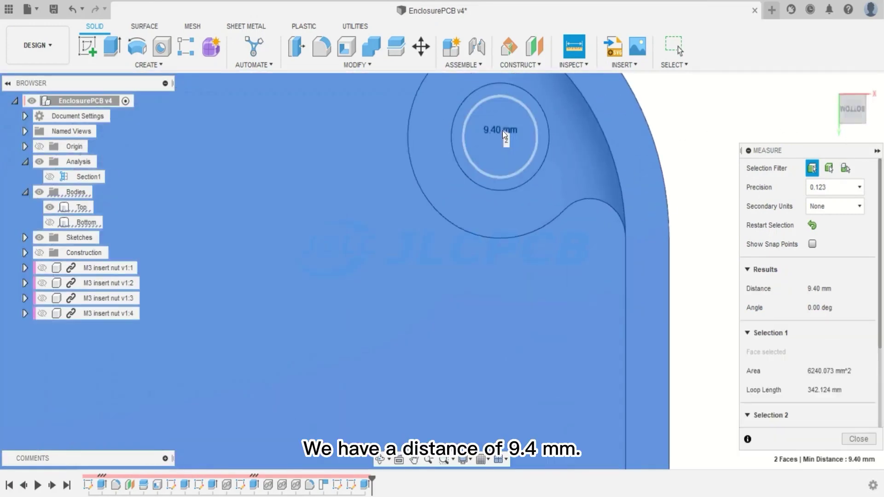
Step: Start inserting a McMaster-Carr component and browse the catalogue's Screws & Bolts category
click(830, 84)
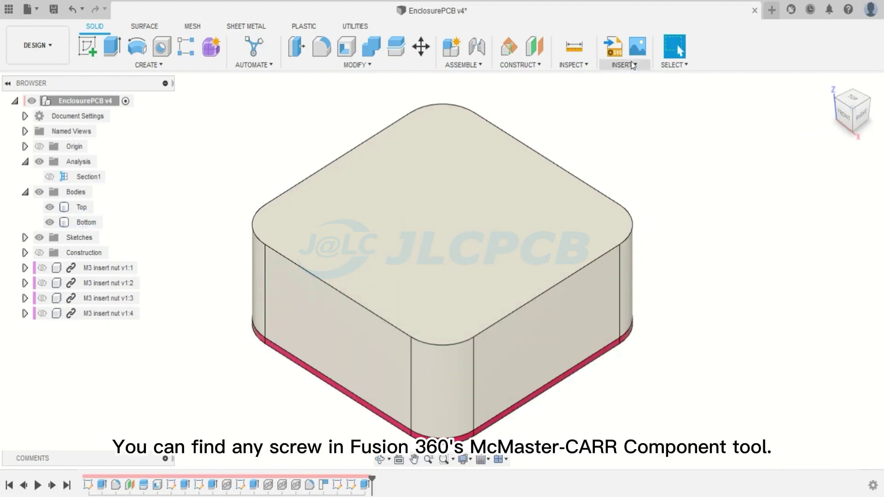
click(633, 65)
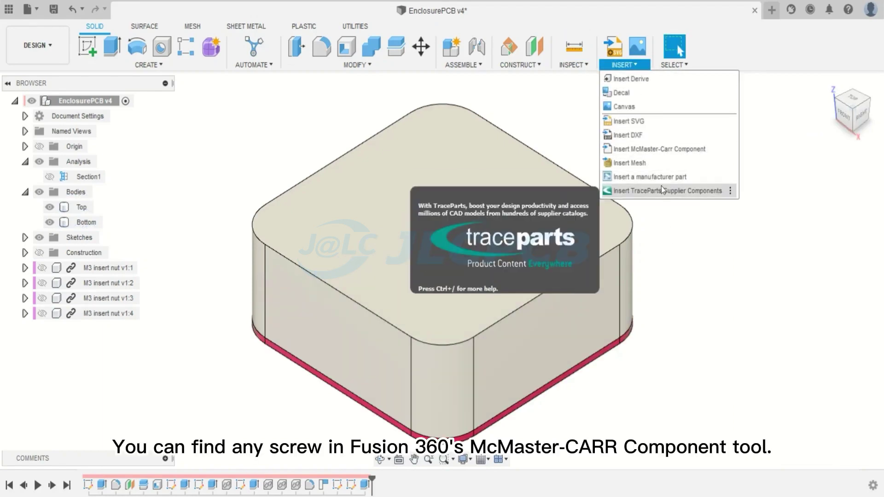
click(659, 148)
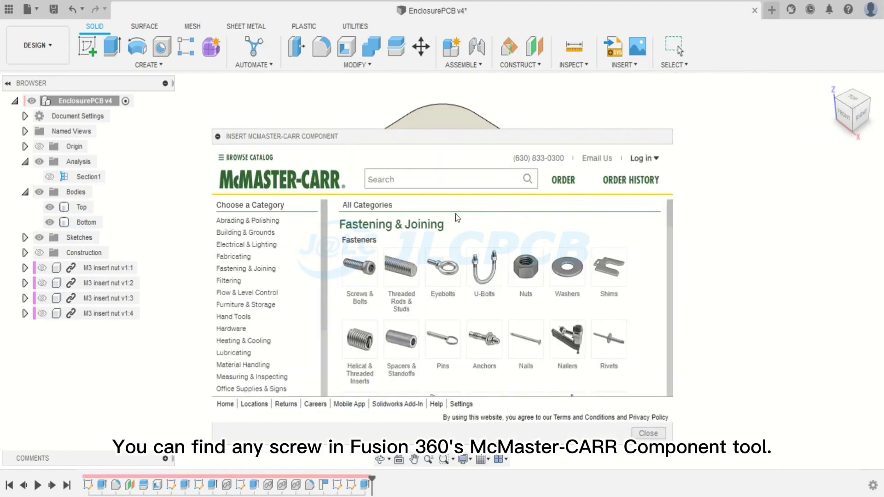
click(365, 260)
click(365, 260)
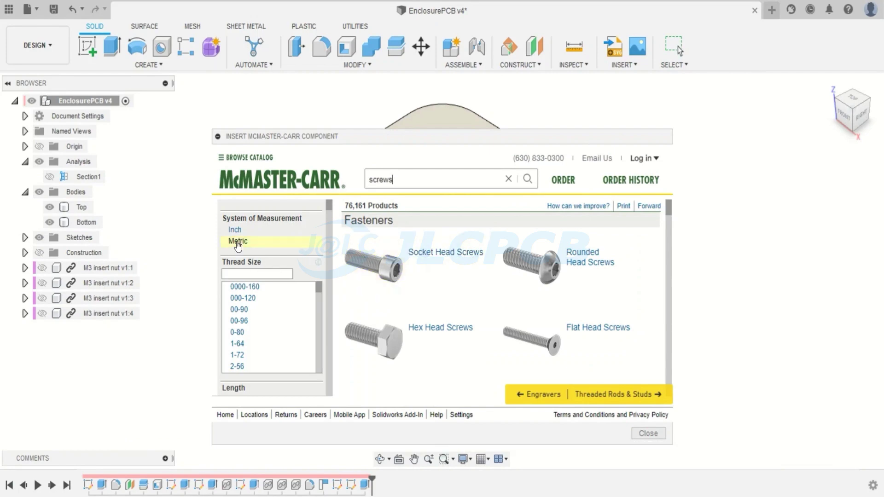
Step: Filter the screws to metric M3 thread, 8 mm length and ultra-low socket head profile
click(238, 240)
scroll(259, 283, down, 1)
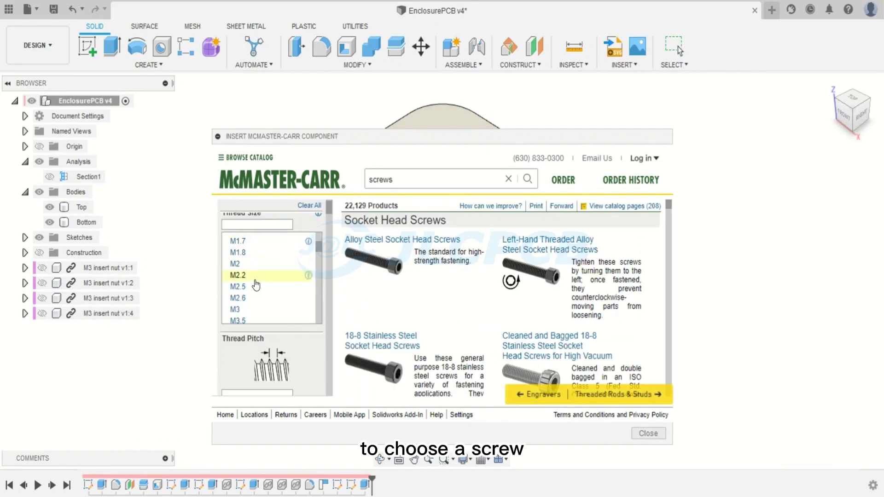
click(245, 275)
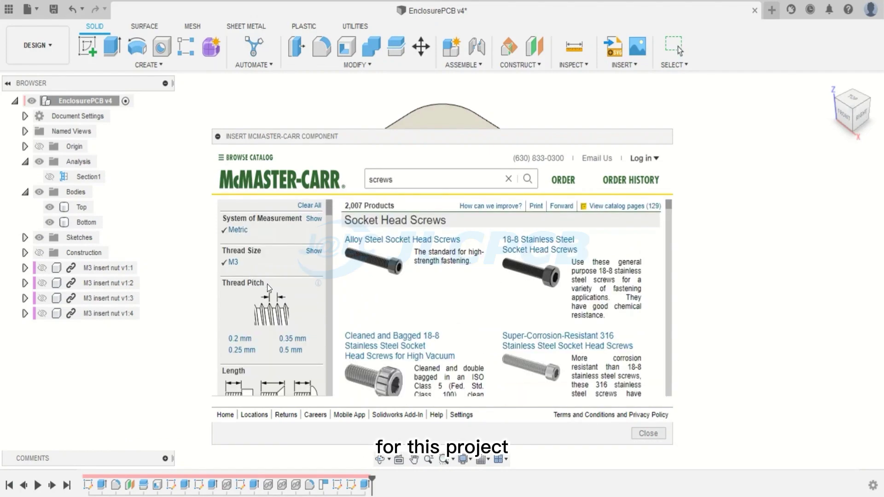
scroll(277, 322, down, 2)
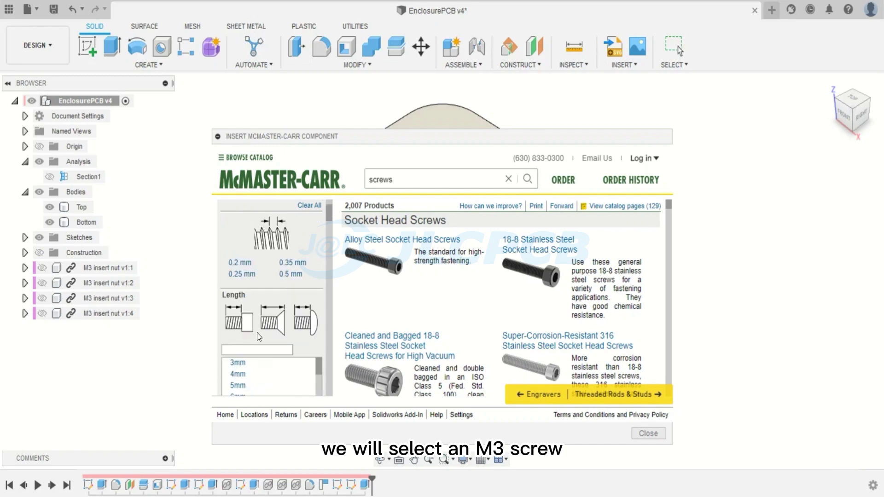
scroll(257, 332, down, 4)
click(249, 279)
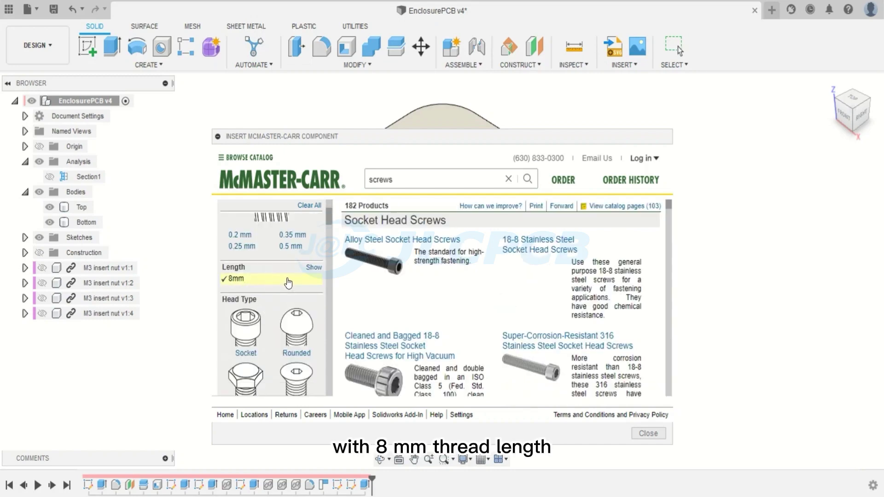
click(250, 300)
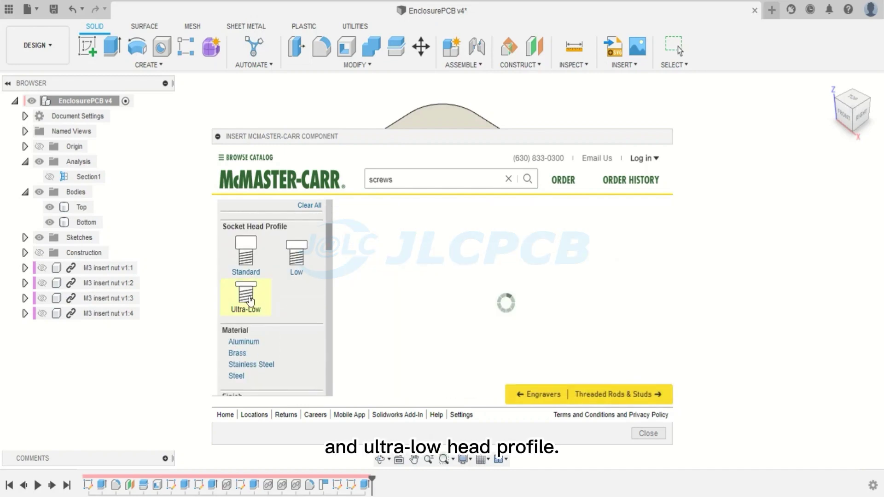
click(251, 301)
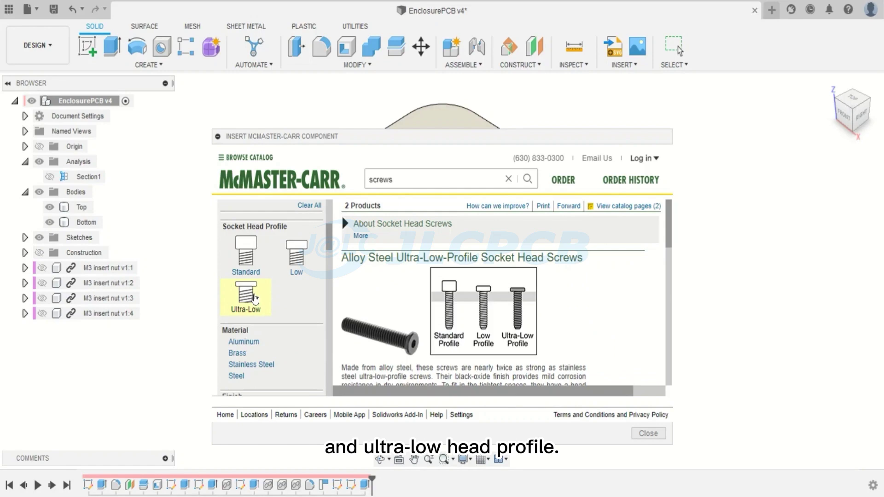
Step: Import the alloy steel ultra-low-profile socket head screw 90358A002 into the design as a 3-D STEP model
click(593, 262)
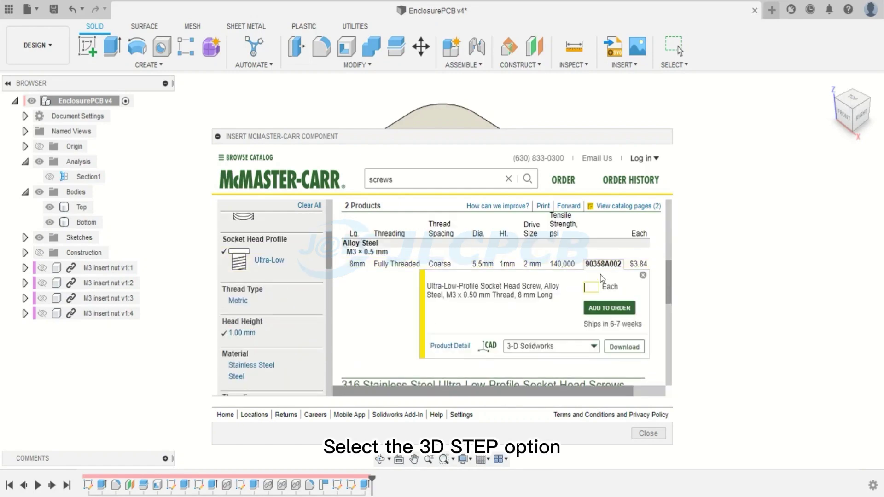
scroll(566, 302, down, 2)
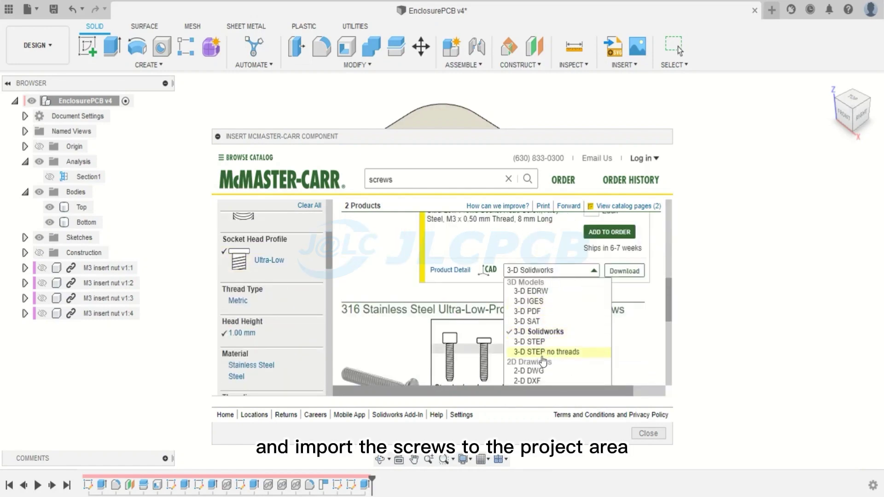
click(539, 344)
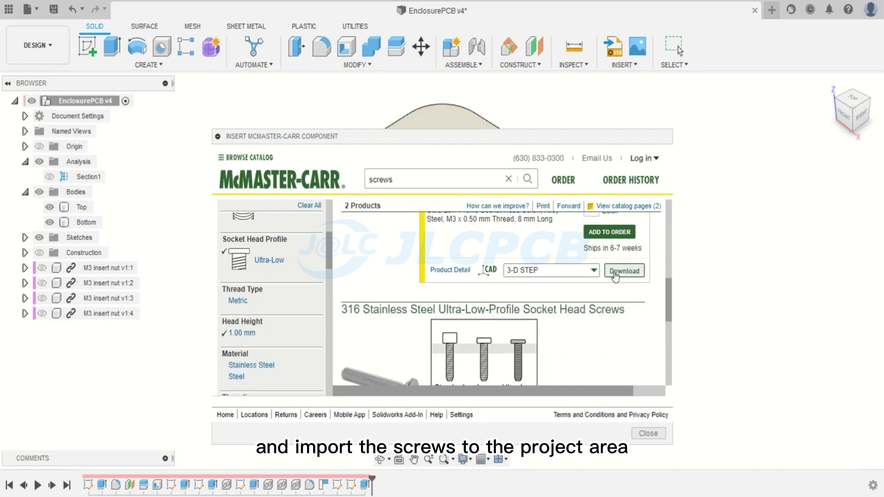
click(623, 271)
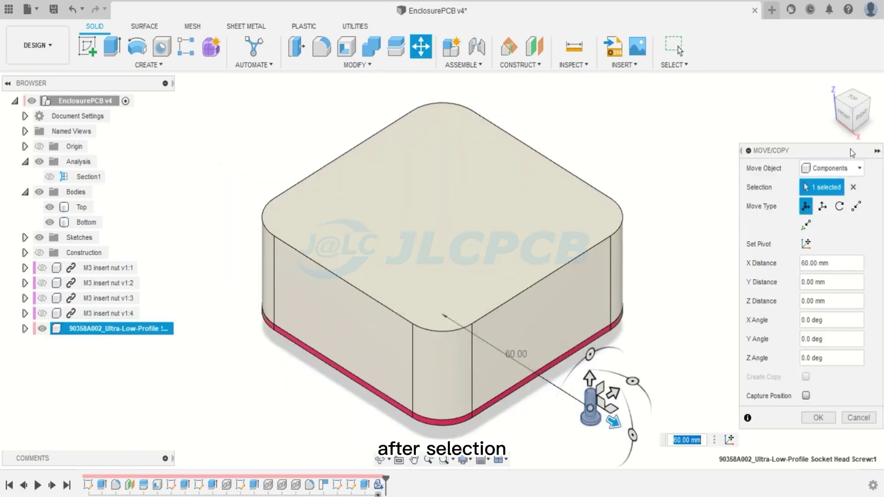
Step: Move the imported screw point to point, from its threaded tip to the centre of a corner hole on the base's bottom face
click(855, 206)
scroll(587, 259, up, 10)
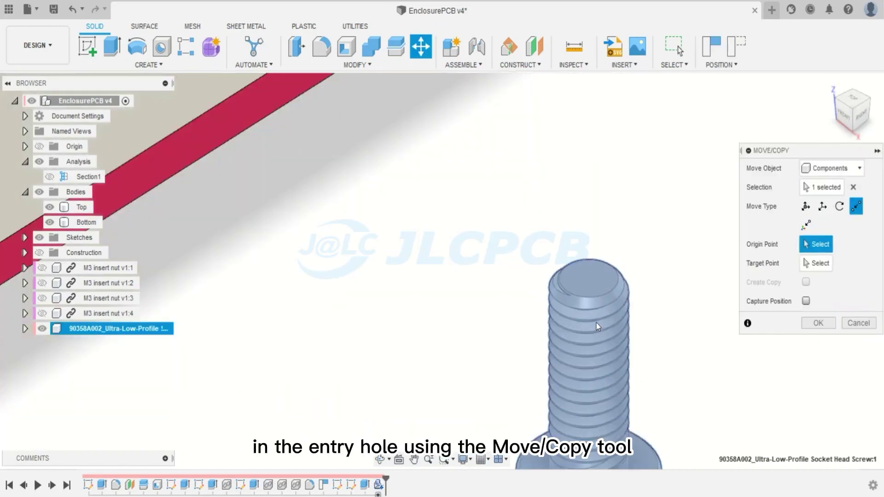
click(586, 259)
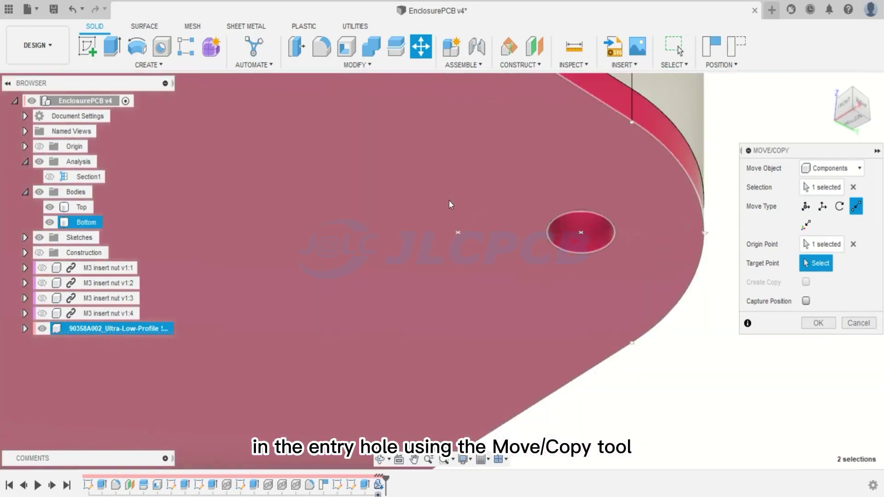
scroll(528, 223, up, 5)
click(428, 181)
scroll(439, 186, down, 8)
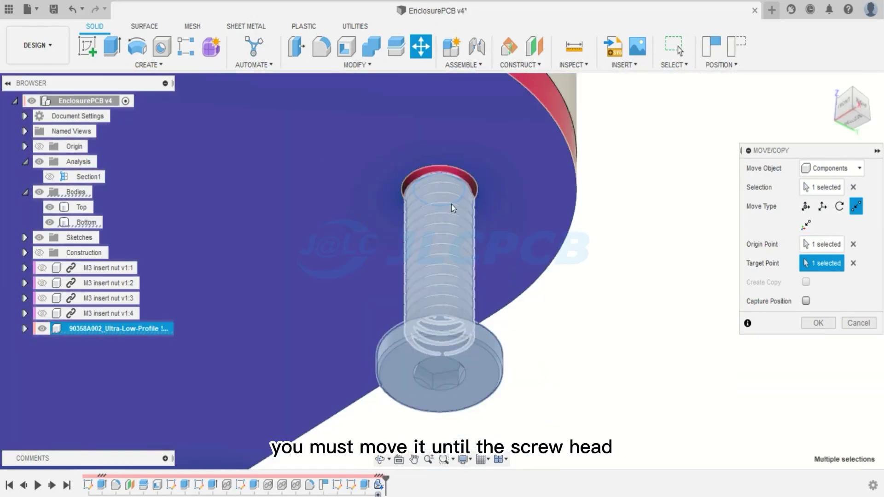
Step: Move the screw 9 mm up along Z so that its head sits inside the base body
click(862, 111)
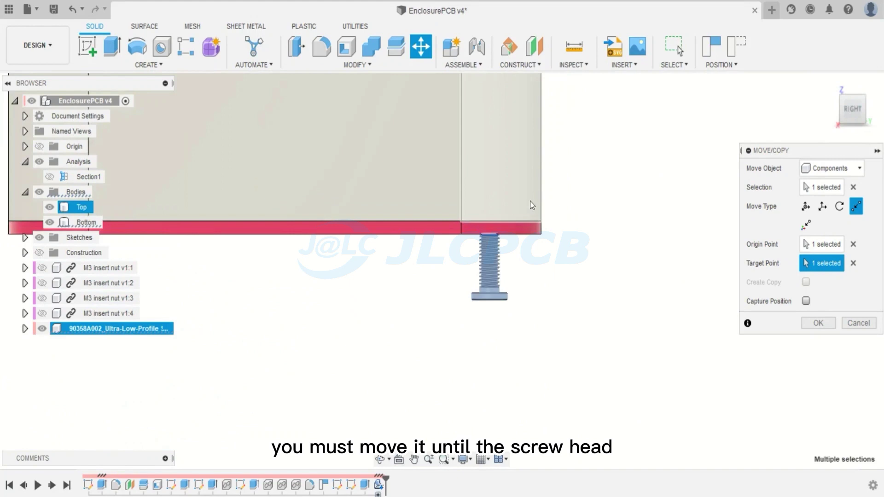
click(805, 206)
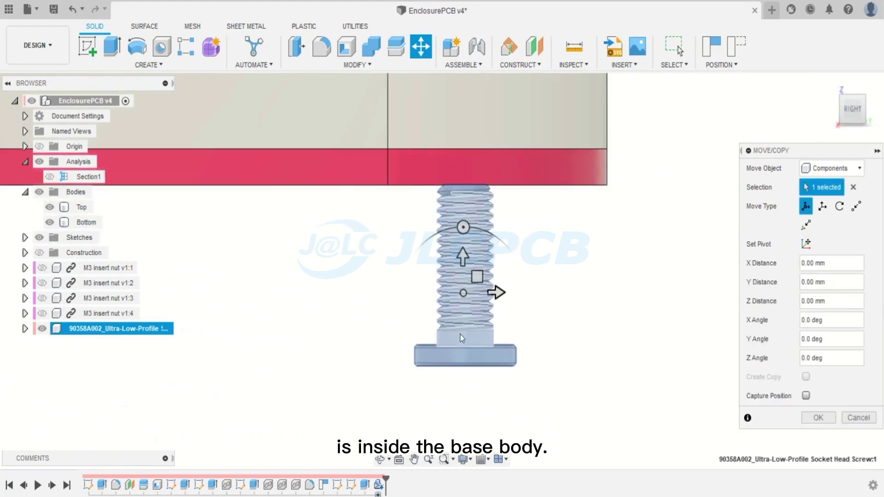
scroll(460, 337, up, 2)
scroll(453, 343, down, 6)
scroll(479, 184, up, 2)
drag(455, 348, 462, 233)
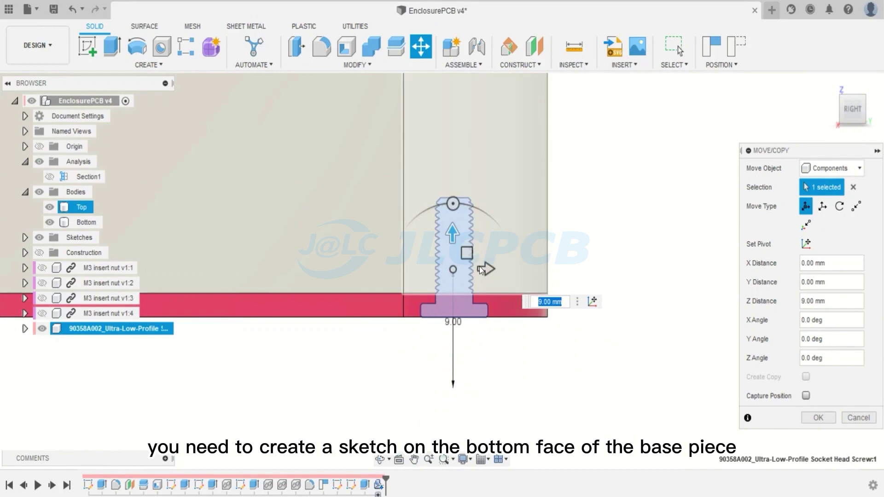
click(817, 417)
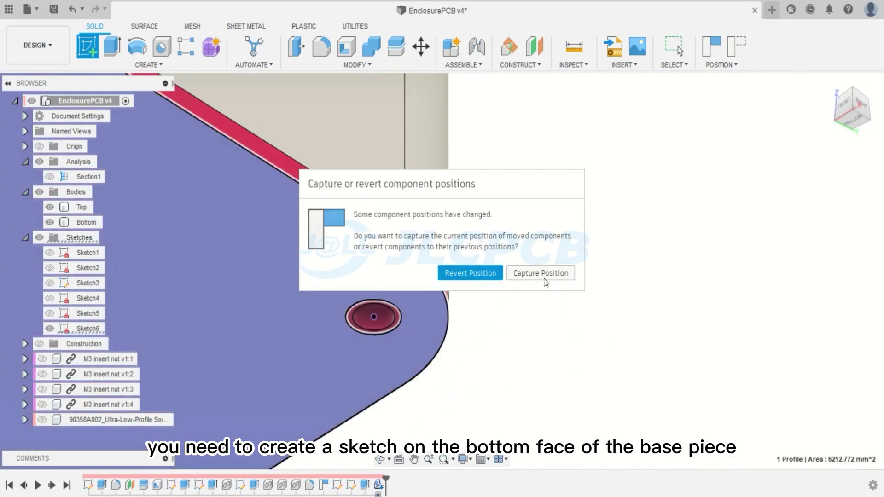
Step: Capture the screw's position and, in a sketch on the base's bottom face, draw a 5.7 mm diameter circle centred on the right corner hole
click(540, 270)
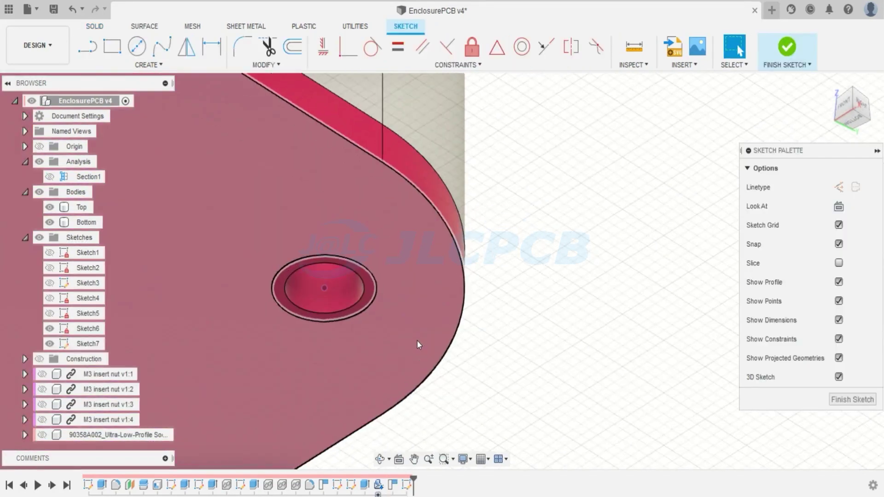
key(c)
click(327, 289)
text(5,7)
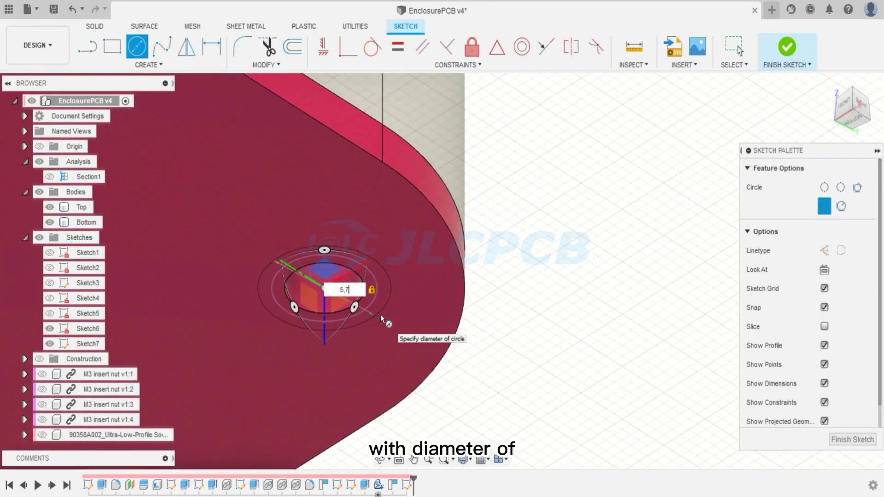
key(Return)
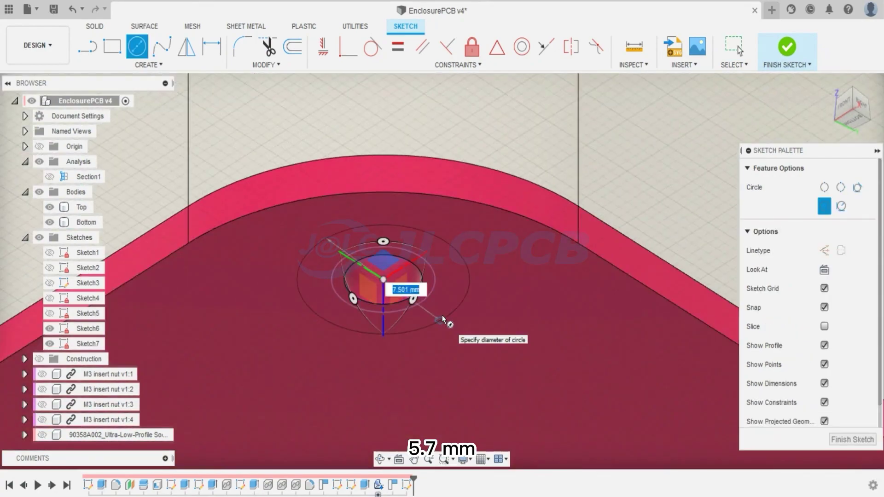
Step: Draw 5.7 mm diameter circles centred on the upper and left corner holes of the base, as seen from below
text(5.7)
key(Return)
key(F6)
scroll(274, 307, up, 5)
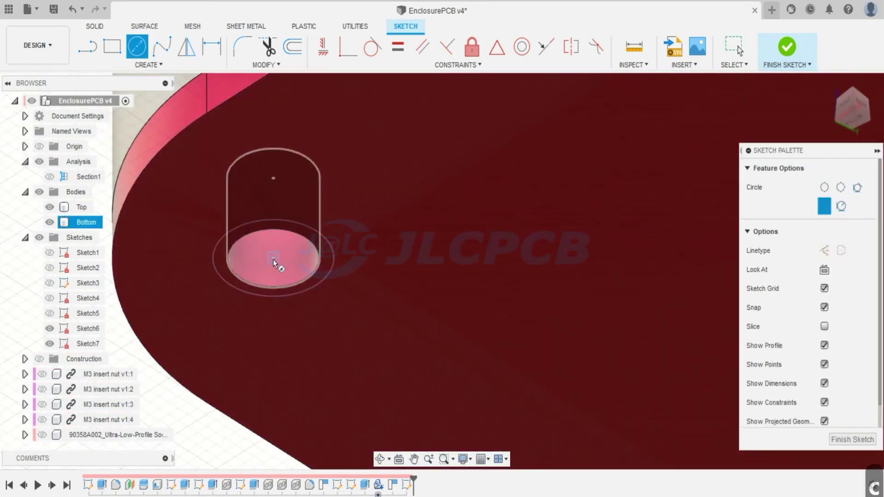
click(273, 259)
text(5.7)
key(Return)
key(Escape)
Step: Draw a 5.7 mm diameter circle centred on the remaining lower corner hole of the base and finish the sketch
key(F6)
scroll(439, 401, up, 5)
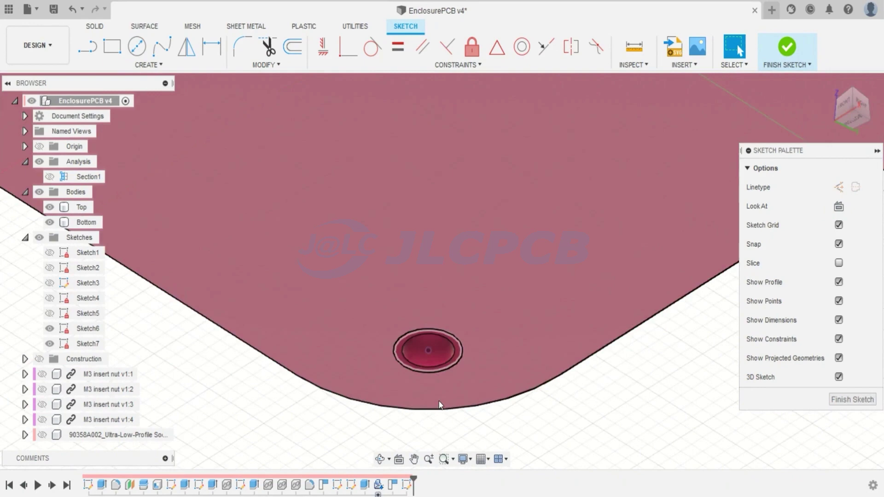
scroll(428, 349, up, 3)
key(c)
click(421, 288)
text(5.7)
key(Return)
key(Escape)
key(F6)
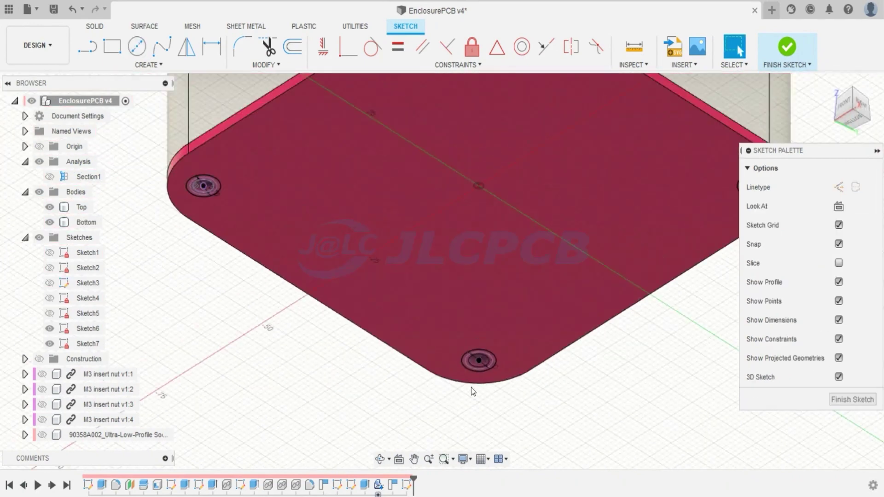
click(790, 52)
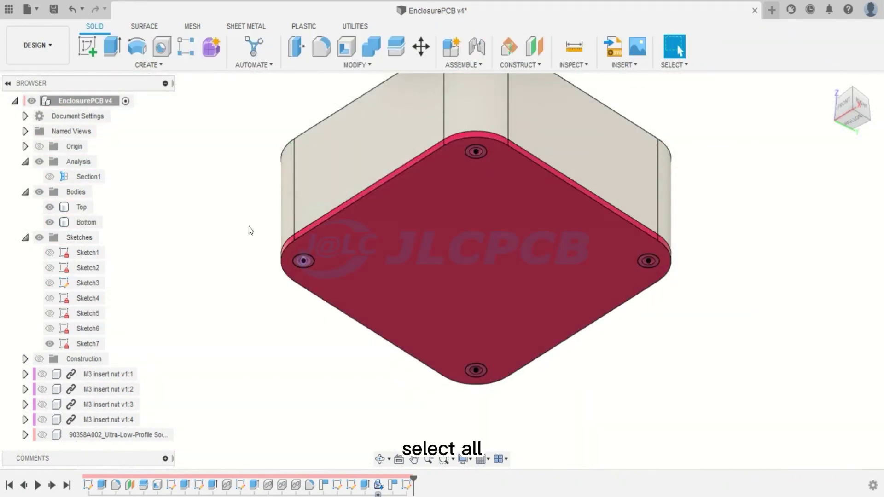
Step: Extrude the four 5.7 mm ring profiles on the base's bottom face by -1.3 mm to cut the screw head recesses
key(e)
scroll(311, 261, up, 5)
click(297, 231)
scroll(297, 236, down, 4)
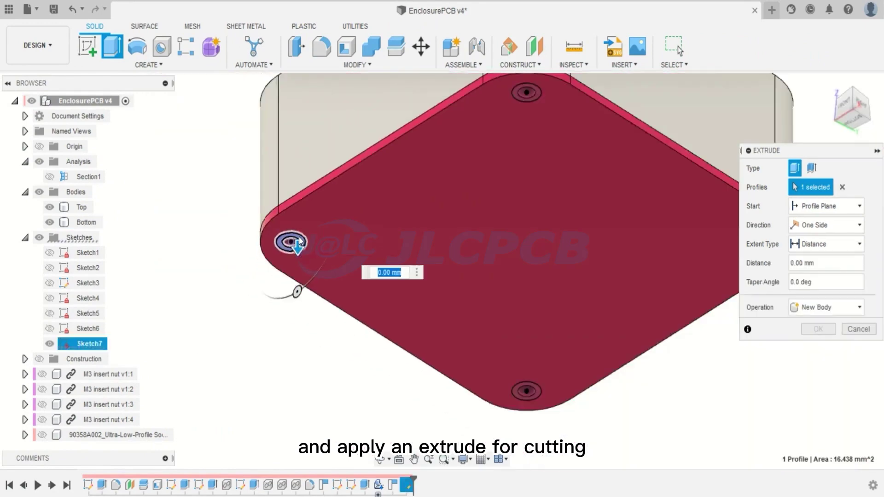
scroll(534, 390, up, 4)
click(527, 369)
scroll(408, 363, down, 4)
scroll(614, 251, up, 4)
click(607, 271)
scroll(603, 299, down, 3)
scroll(418, 204, up, 5)
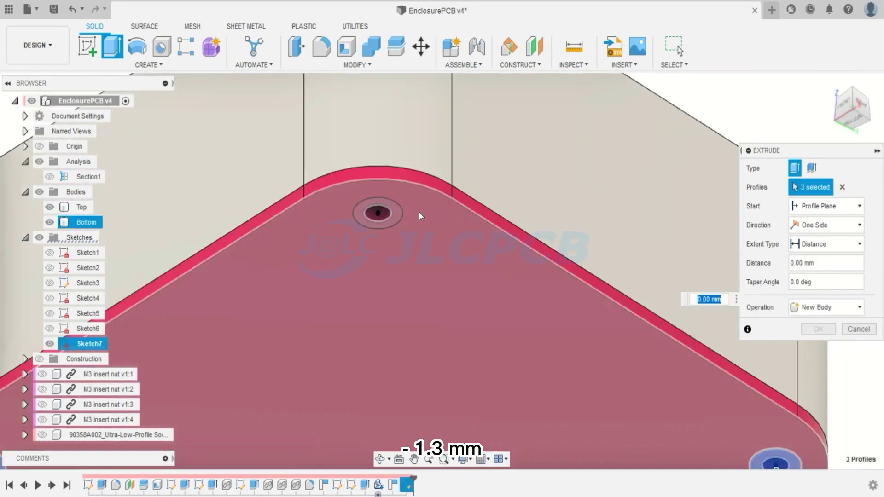
click(382, 230)
text(--1.3)
key(Return)
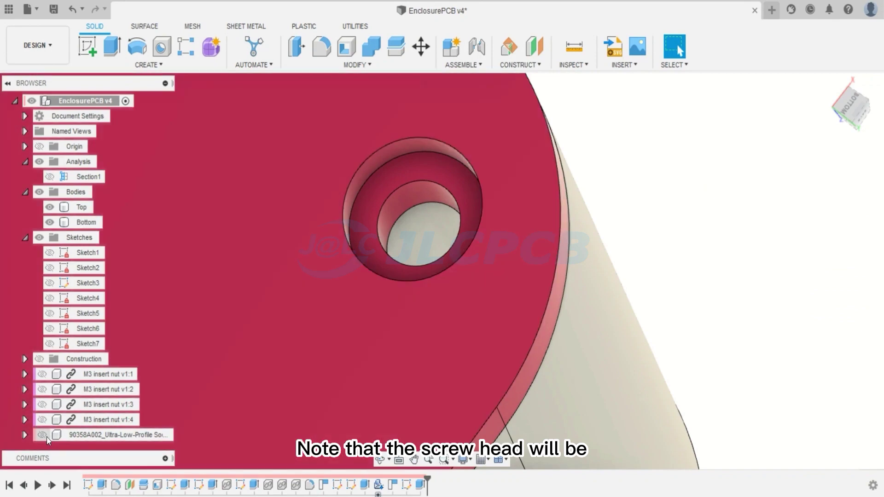
Step: Show the screw component again and inspect its head in the base recess from below
click(45, 435)
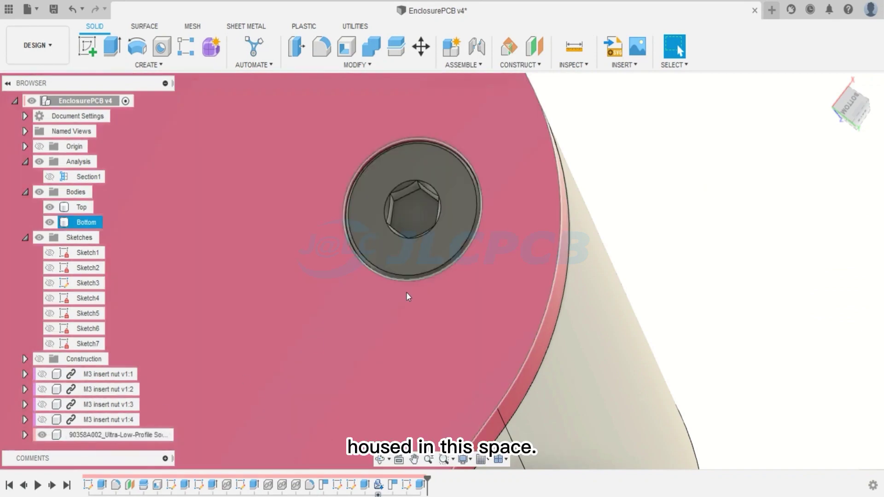
scroll(450, 233, down, 5)
scroll(521, 227, up, 5)
key(Escape)
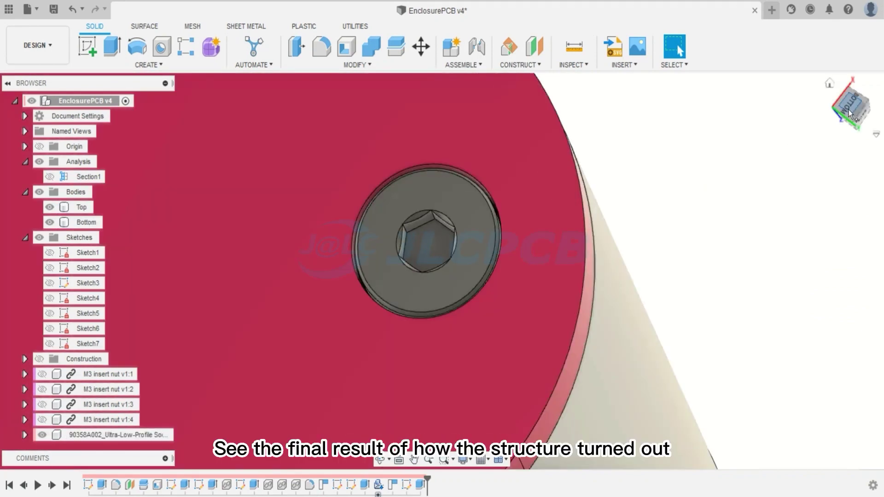
mouse_move(854, 116)
mouse_down()
mouse_move(862, 115)
mouse_move(849, 103)
mouse_up()
key(Escape)
click(829, 84)
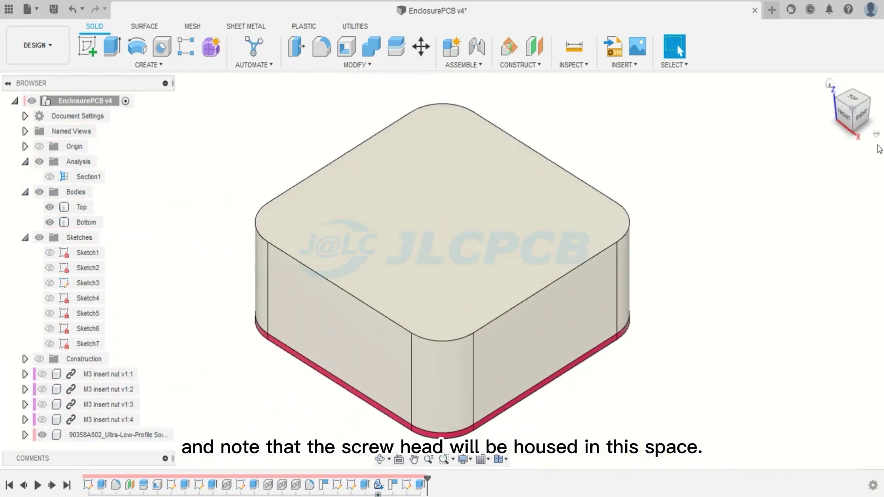
click(857, 135)
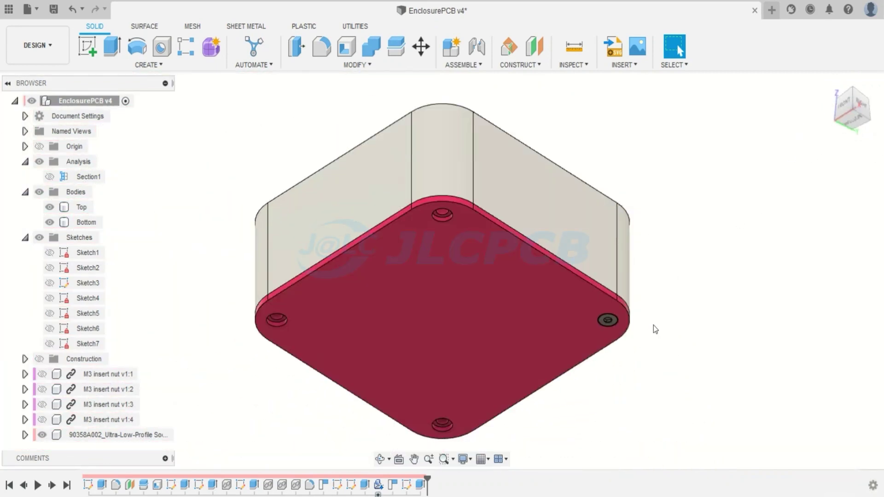
scroll(653, 325, up, 3)
scroll(651, 324, up, 3)
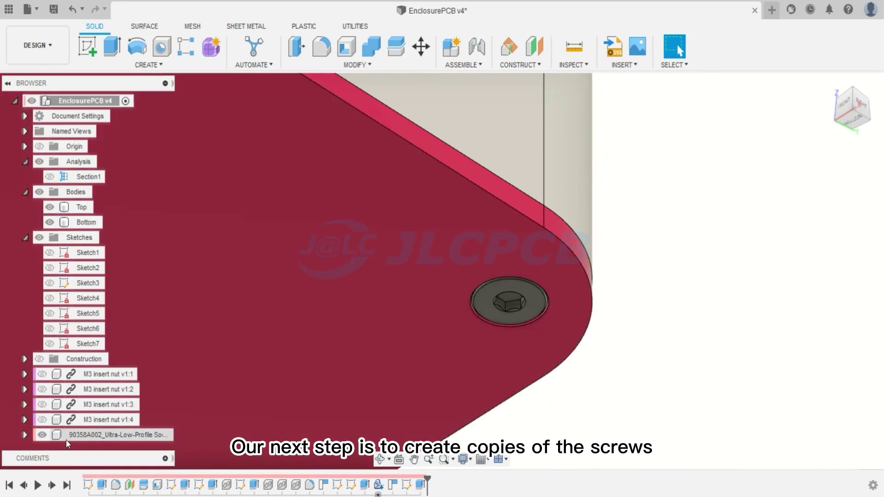
Step: Create a copy of the screw and move it point to point by its head centre into the base's lower corner recess
click(67, 437)
key(m)
scroll(458, 271, down, 3)
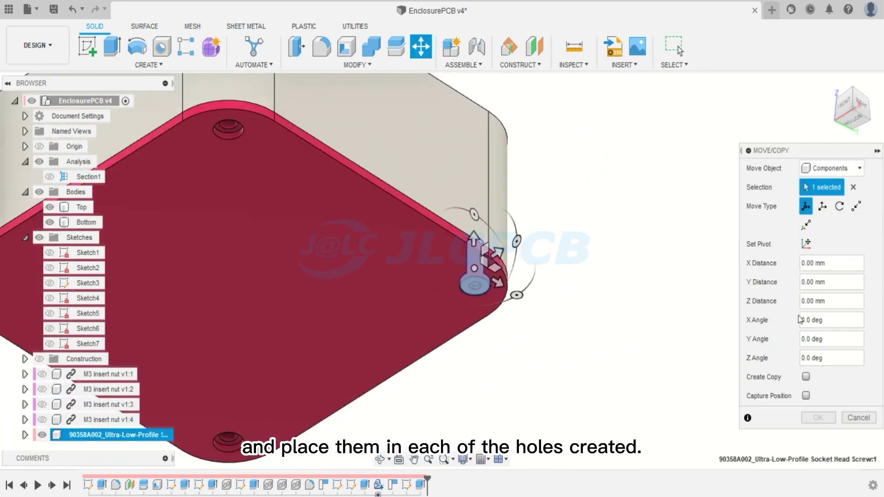
click(803, 374)
drag(502, 256, 596, 195)
click(845, 207)
scroll(579, 227, up, 6)
click(518, 212)
scroll(518, 218, down, 8)
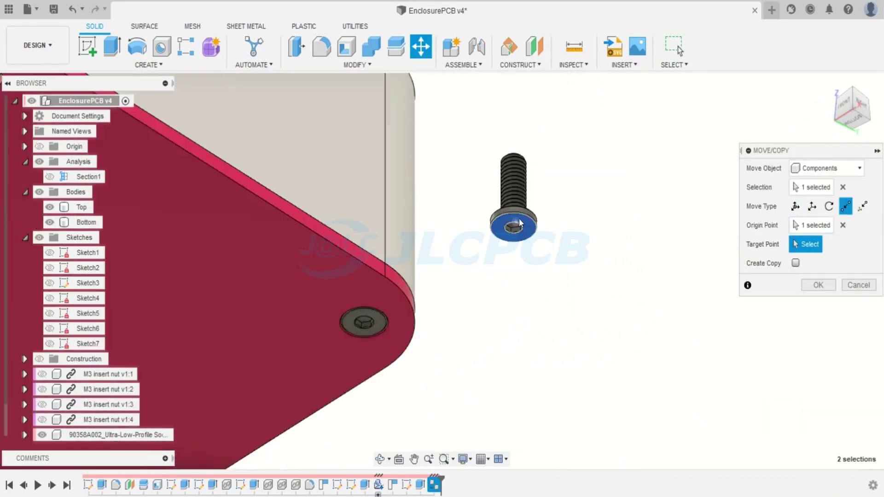
scroll(386, 303, up, 7)
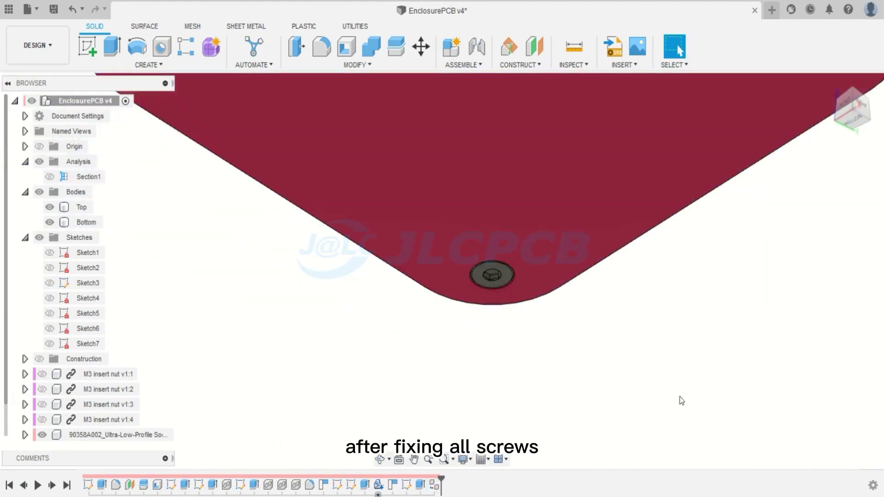
Step: Copy the screw again and place the duplicates point to point in the remaining left and upper corner recesses of the base
click(118, 427)
key(ctrl+c)
key(ctrl+v)
click(806, 206)
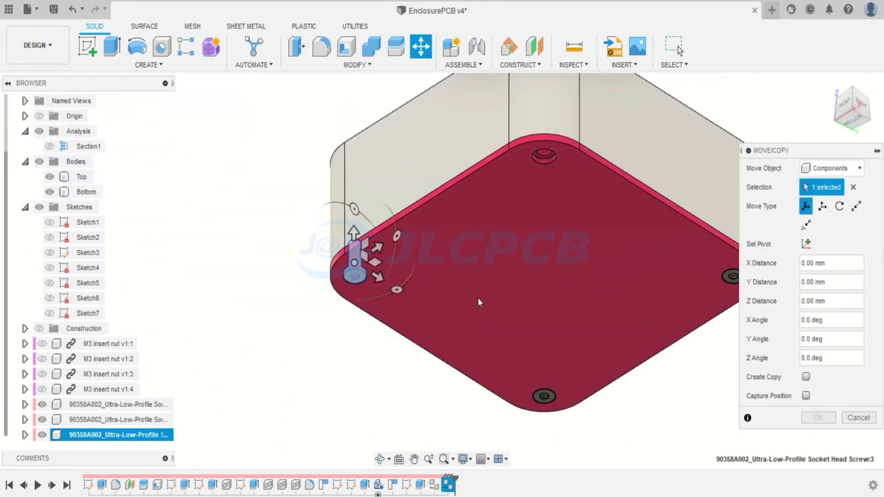
click(856, 208)
scroll(280, 223, up, 7)
click(286, 272)
scroll(277, 272, down, 6)
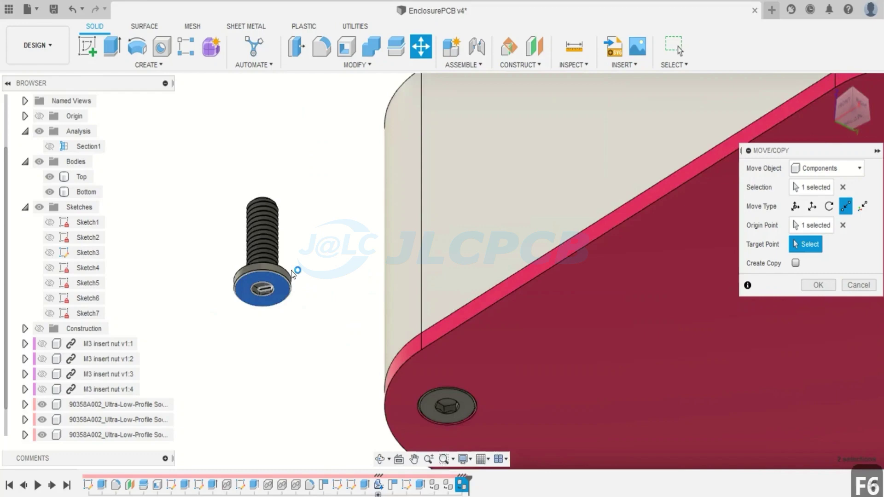
scroll(552, 205, up, 6)
click(354, 226)
click(807, 284)
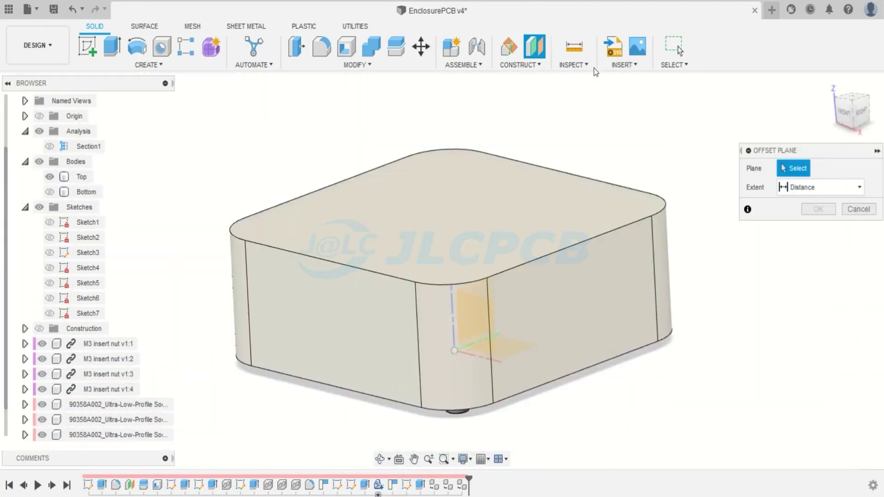
Step: Create a section analysis from the enclosure's front side face with a Y distance of -7 mm
click(573, 65)
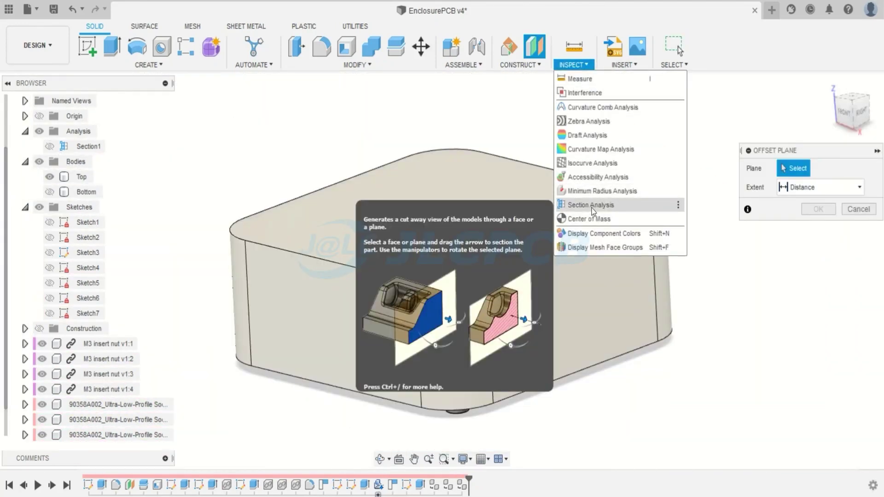
click(593, 206)
click(360, 316)
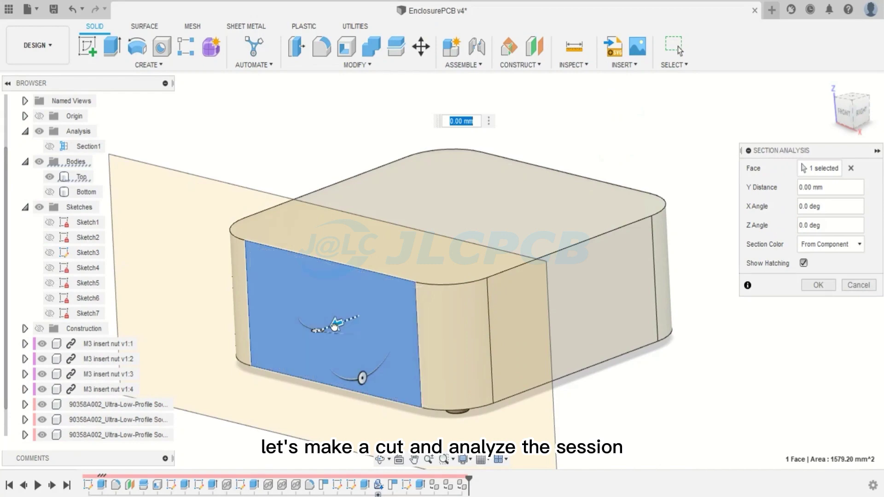
drag(334, 326, 348, 323)
key(BackSpace)
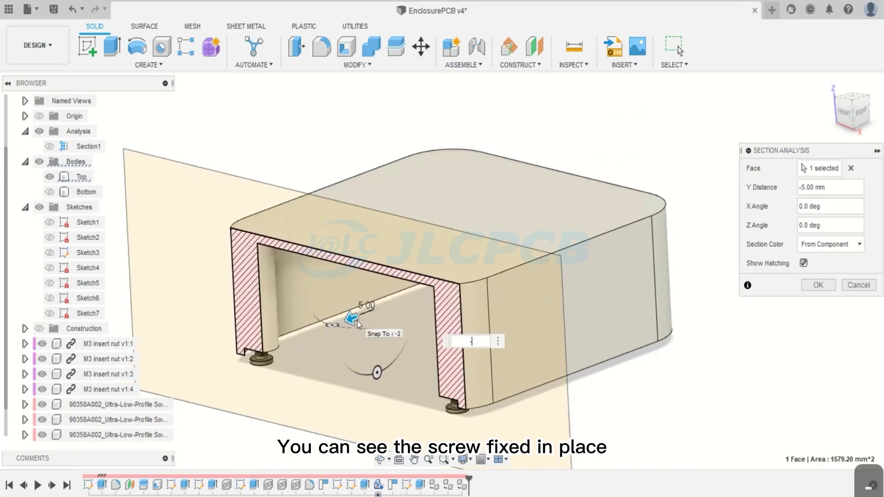
text(-7)
key(Return)
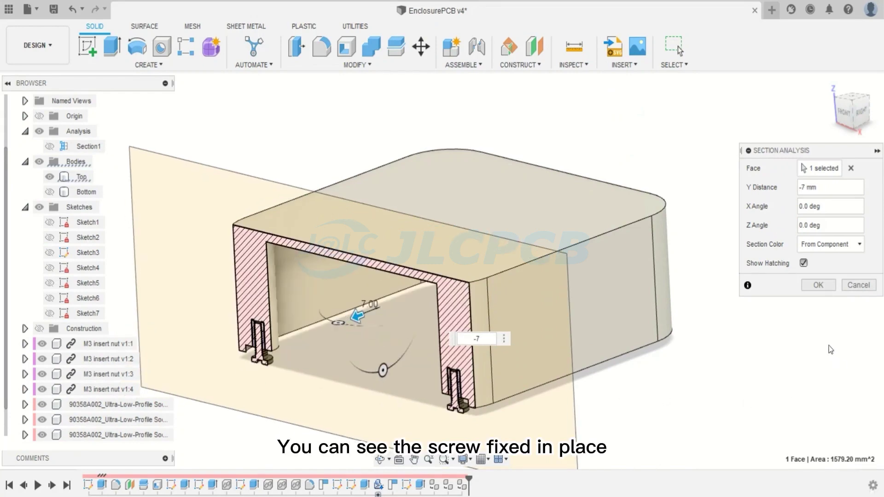
click(817, 285)
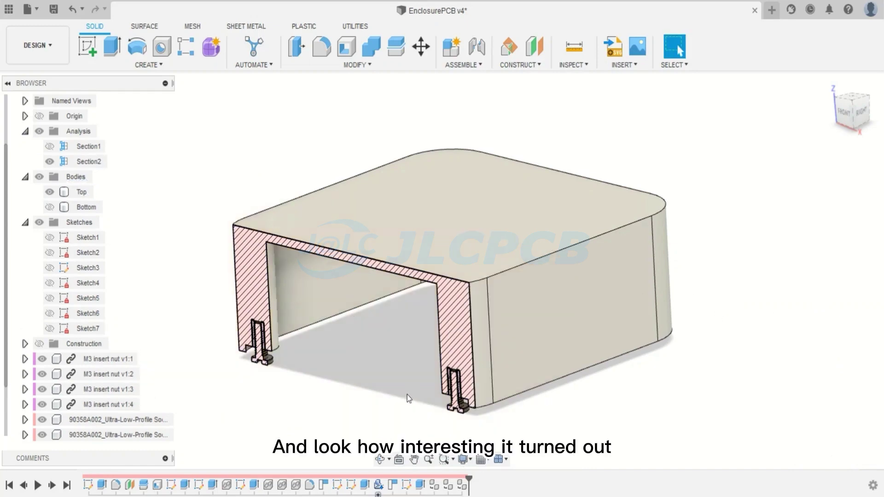
Step: Examine in the section view how the screw threads engage the insert nut inside the corner post
click(380, 460)
drag(416, 426, 458, 370)
scroll(512, 367, up, 3)
scroll(400, 312, up, 3)
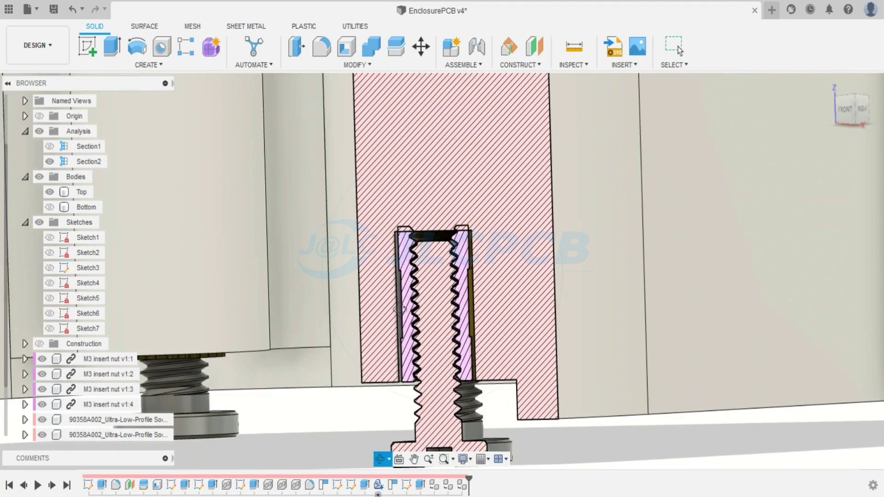
scroll(401, 309, up, 3)
key(Escape)
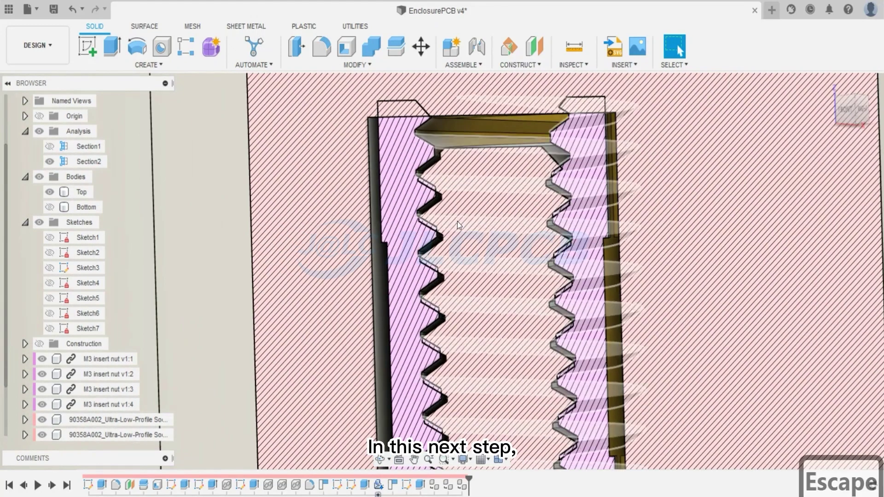
scroll(461, 230, down, 6)
scroll(496, 282, down, 3)
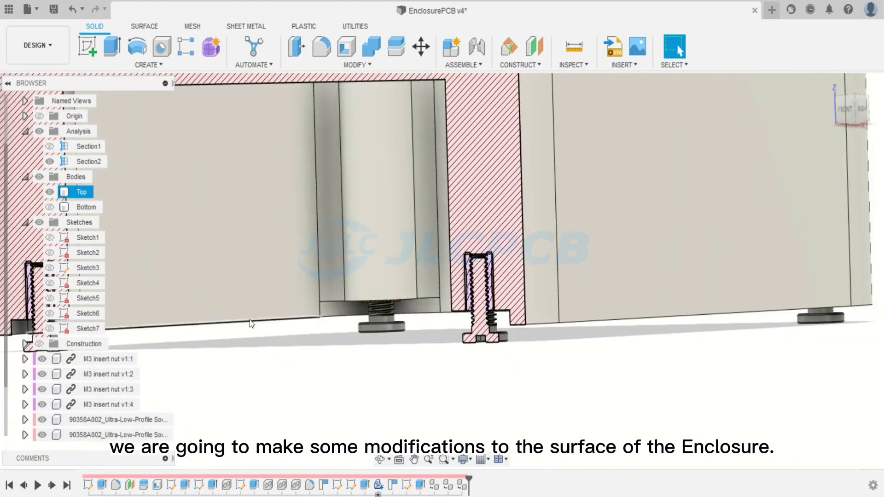
key(Escape)
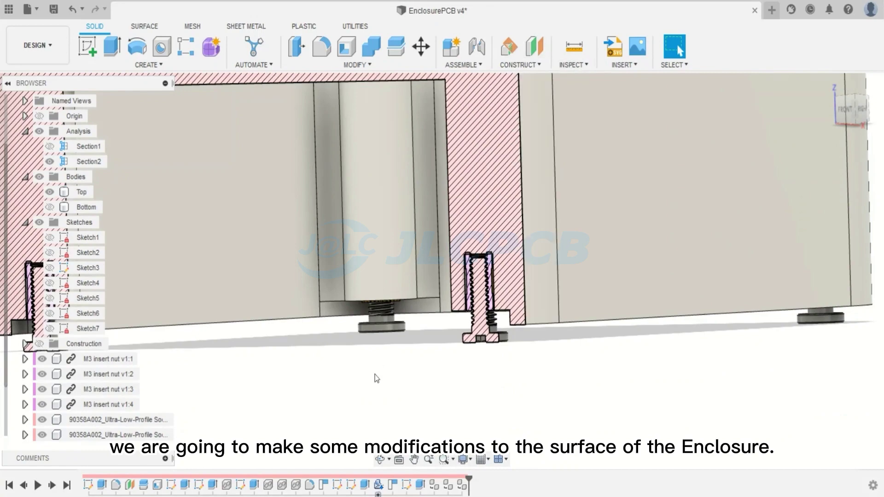
shift+middle_drag(462, 332, 574, 284)
scroll(574, 284, up, 5)
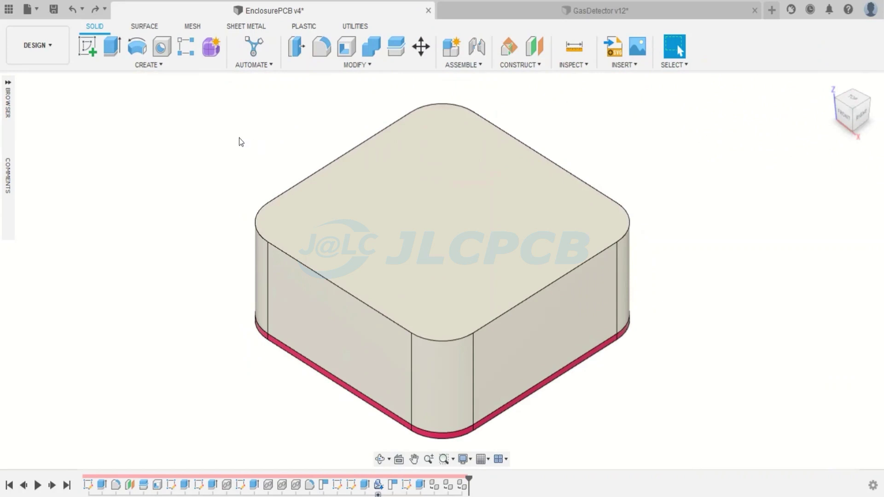
Step: Sketch two concentric circles centred on the cover's top face, a small inner one and a 20 mm outer one, and finish the sketch
click(87, 46)
click(386, 209)
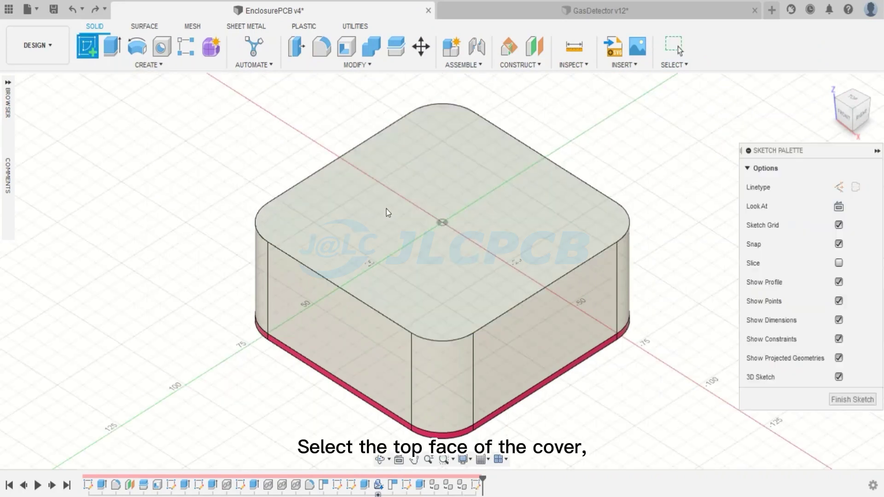
key(c)
click(459, 231)
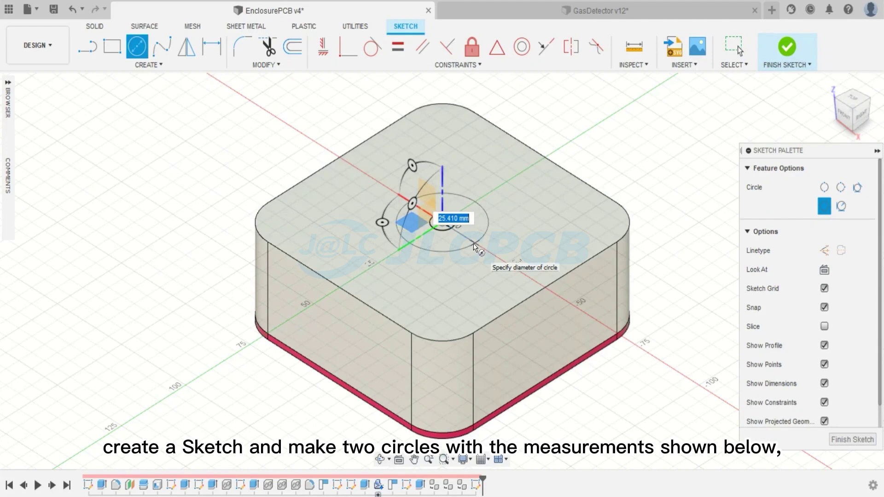
key(Return)
click(784, 54)
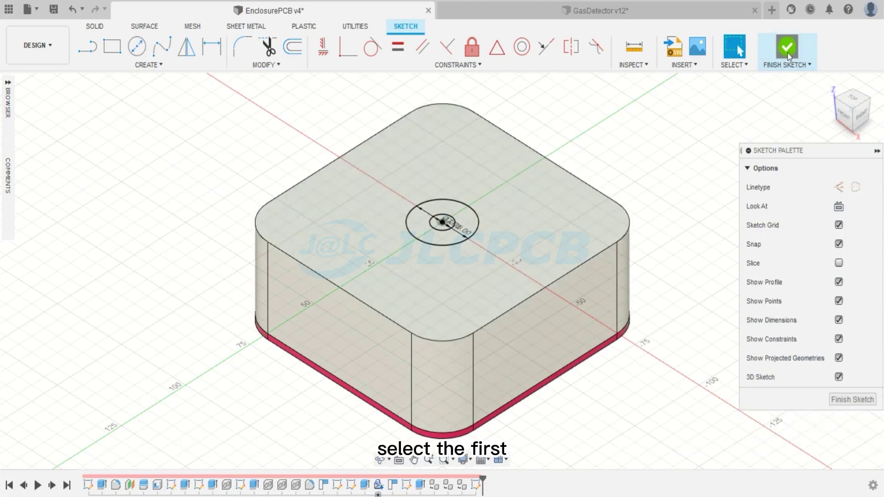
Step: Extrude the inner circle by -2 mm to cut a round hole in the cover's top
scroll(446, 225, up, 3)
click(454, 224)
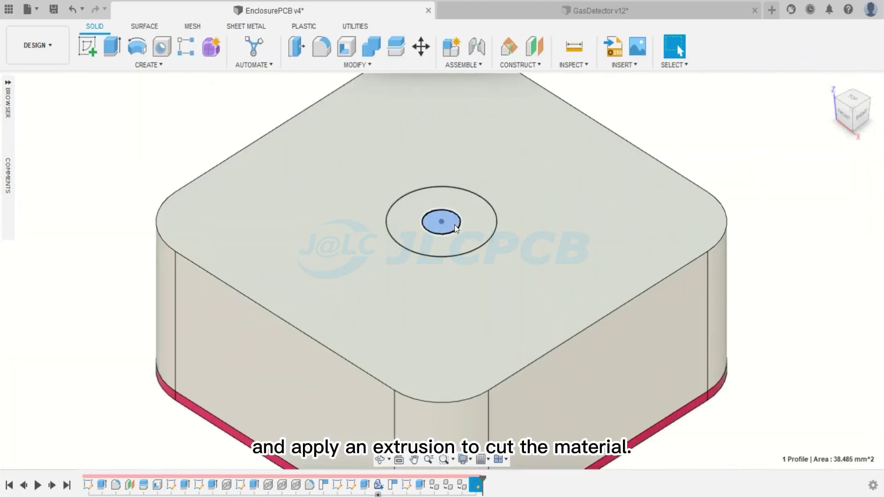
text(e-2)
key(Return)
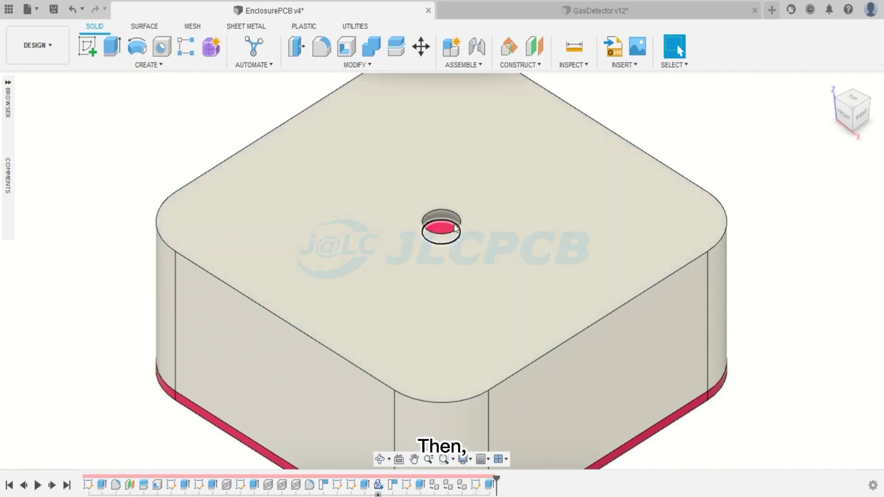
Step: Make Sketch8 with the two circles visible again and collapse the browser
scroll(459, 224, down, 3)
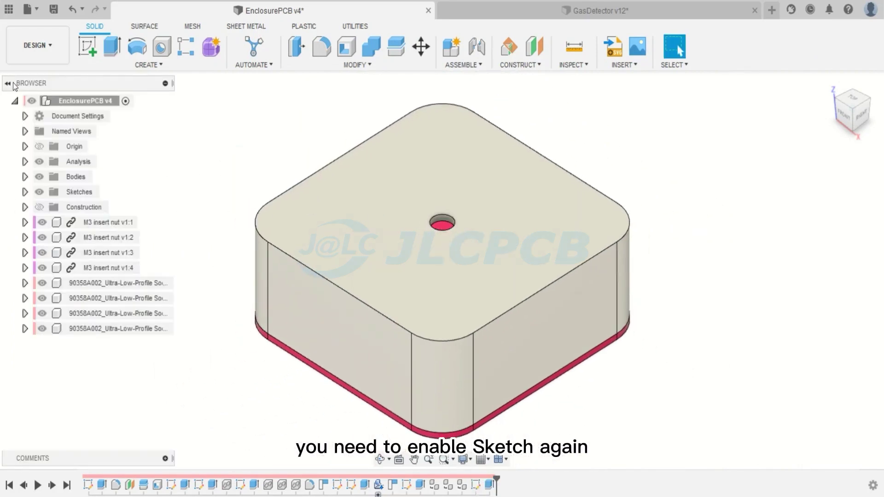
click(25, 192)
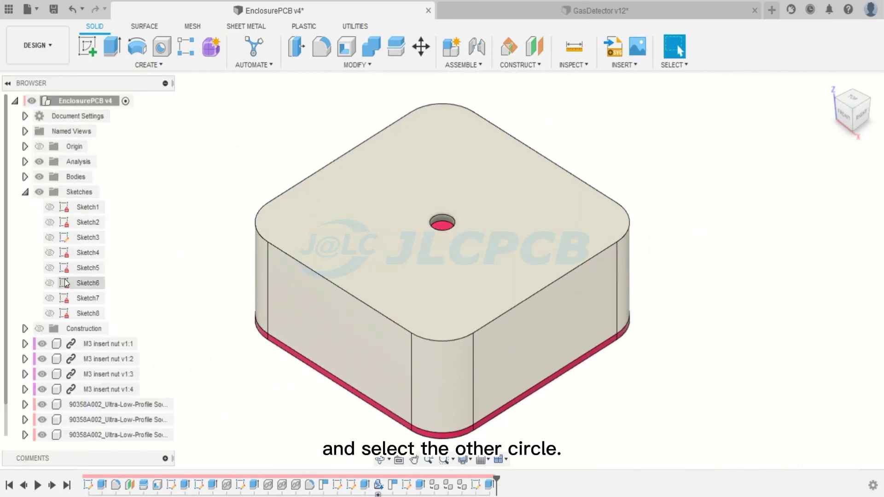
click(46, 313)
click(25, 192)
click(8, 83)
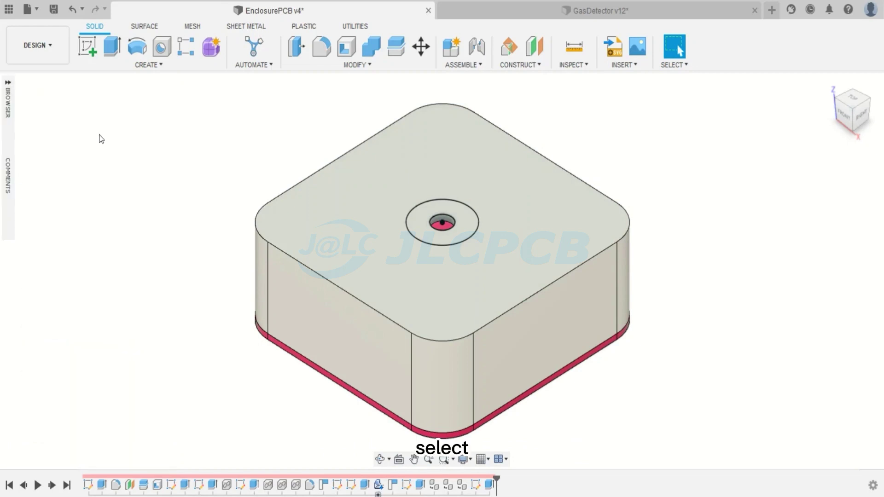
Step: Cut a circular-section pipe of 1.25 mm along the 20 mm circle to form a ring groove around the hole
click(416, 209)
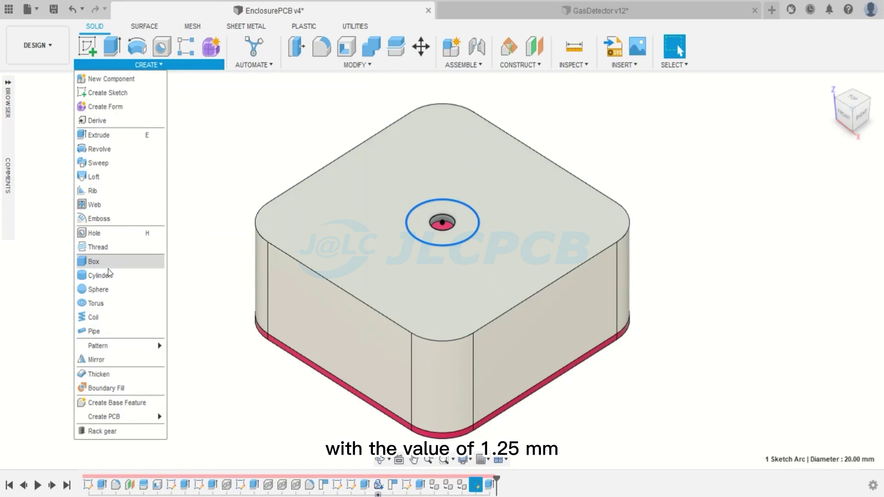
click(96, 331)
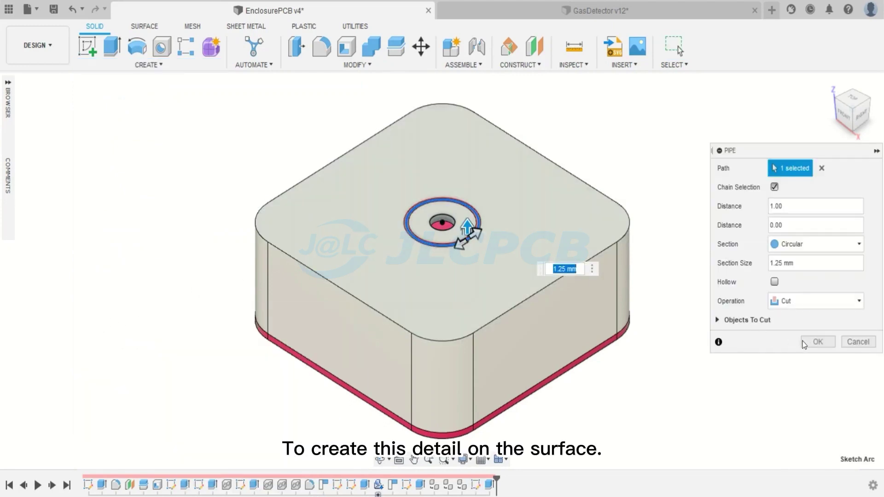
click(816, 342)
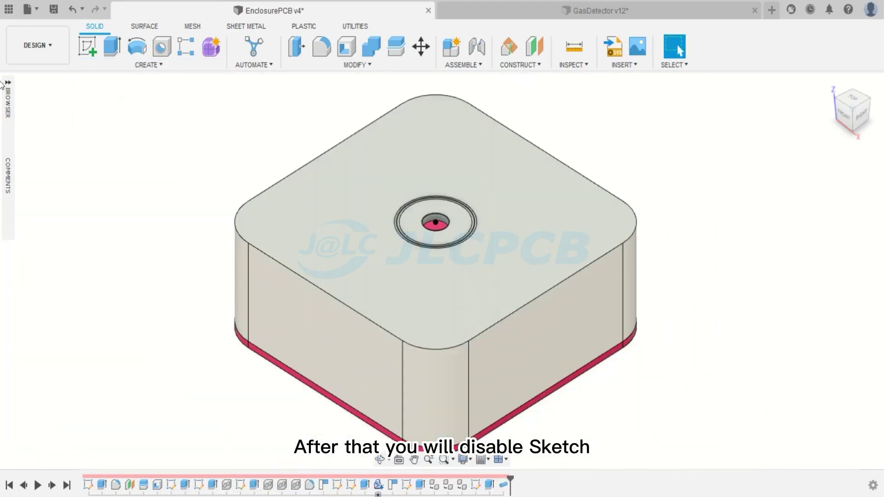
Step: Hide all sketches and apply the red plastic appearance to the cover's two top face regions inside and outside the ring groove
click(8, 84)
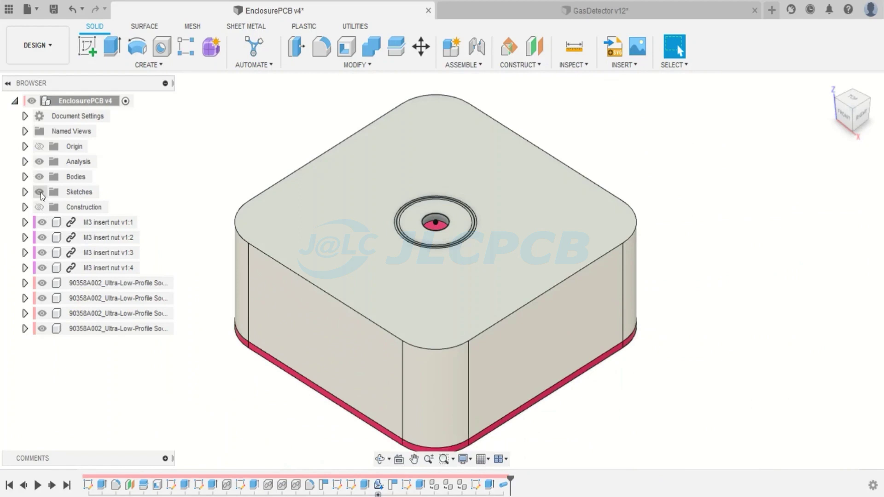
click(40, 192)
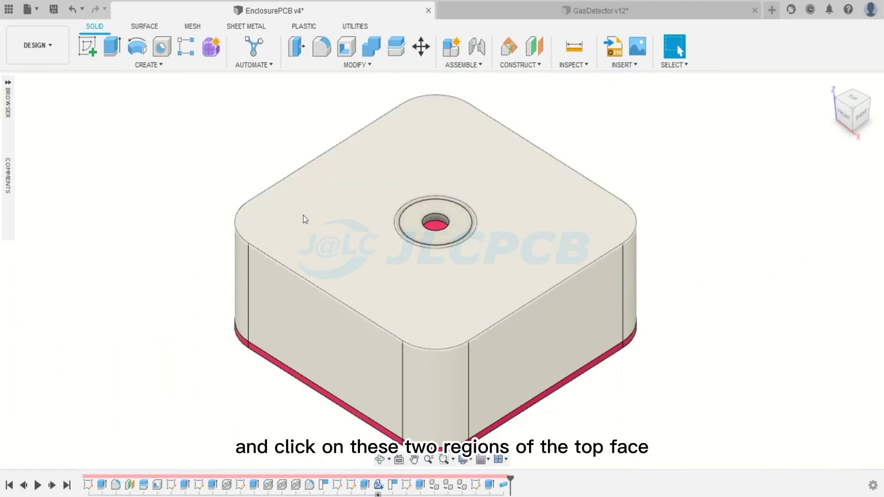
click(305, 217)
click(416, 228)
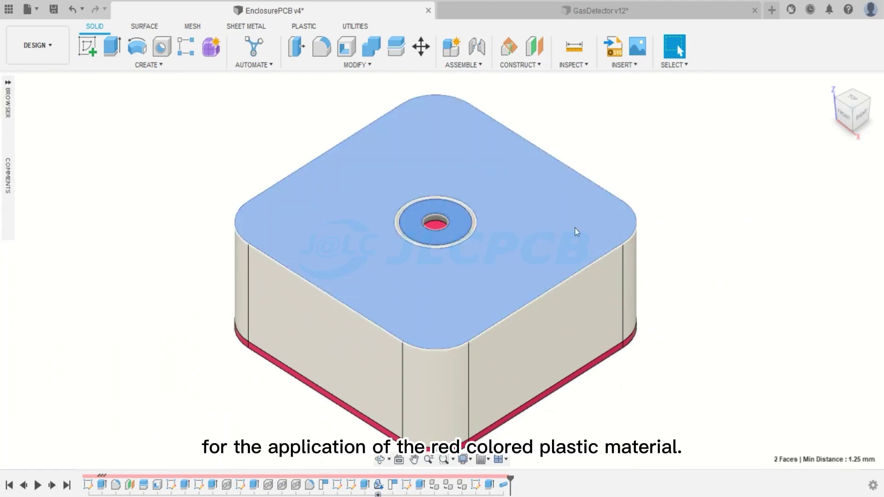
key(a)
drag(663, 261, 573, 232)
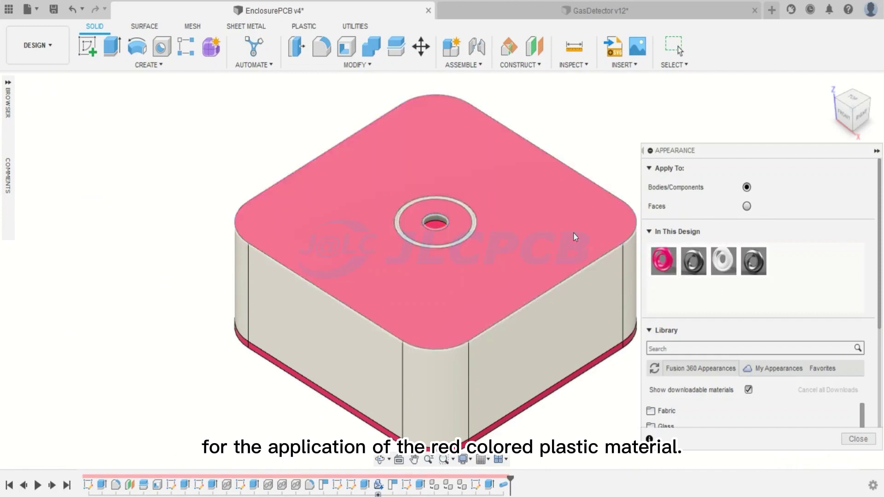
key(Escape)
scroll(699, 195, down, 2)
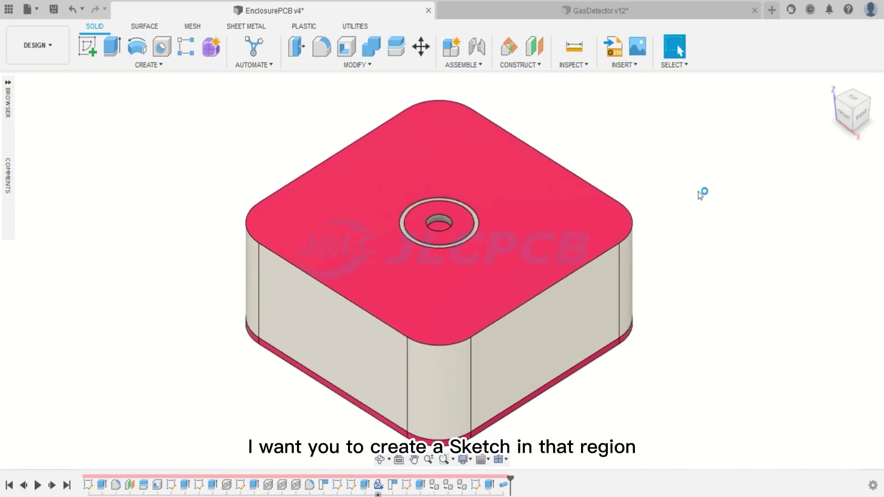
Step: Start a sketch on the cover's top face and draw a 15 mm horizontal construction line outward from the hole's centre
click(87, 46)
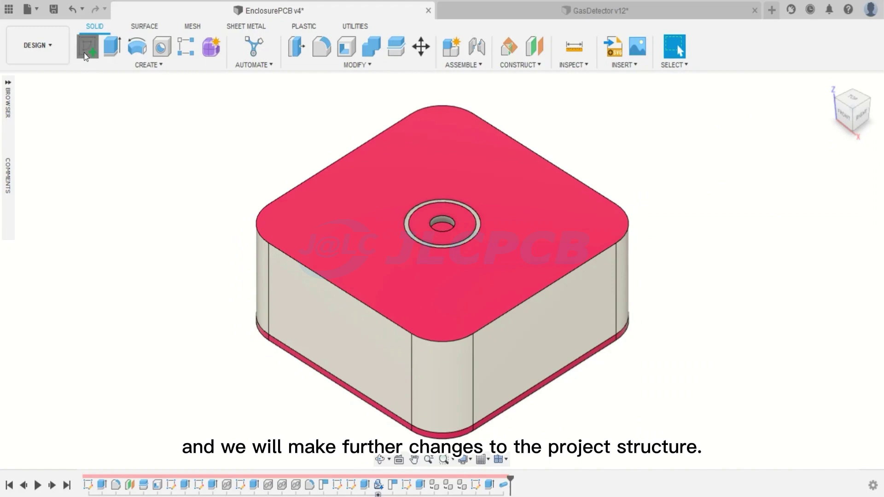
click(468, 219)
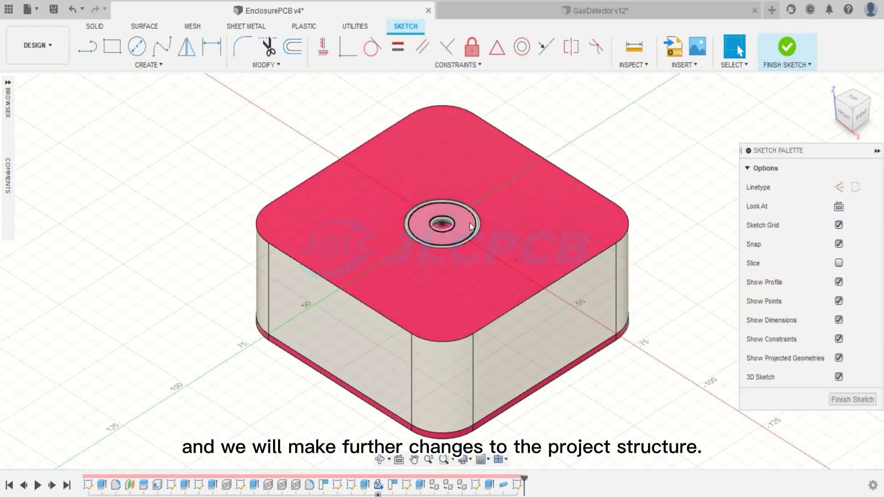
click(850, 98)
scroll(497, 297, up, 3)
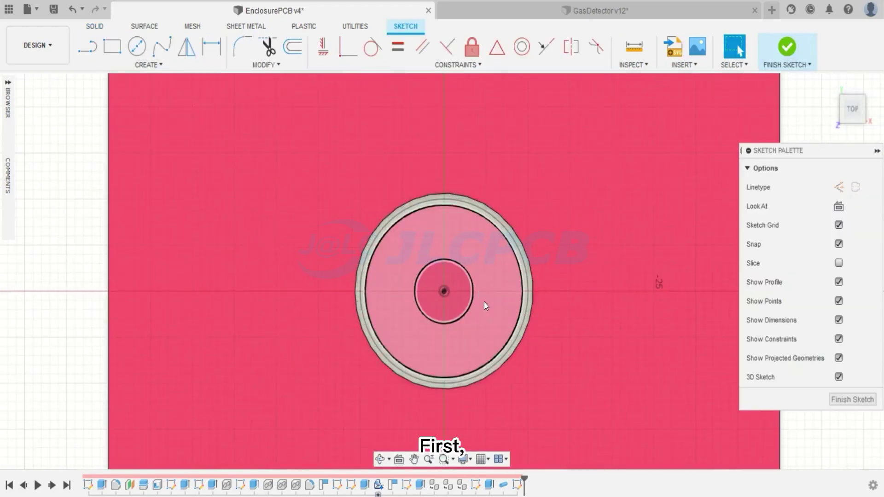
key(l)
key(x)
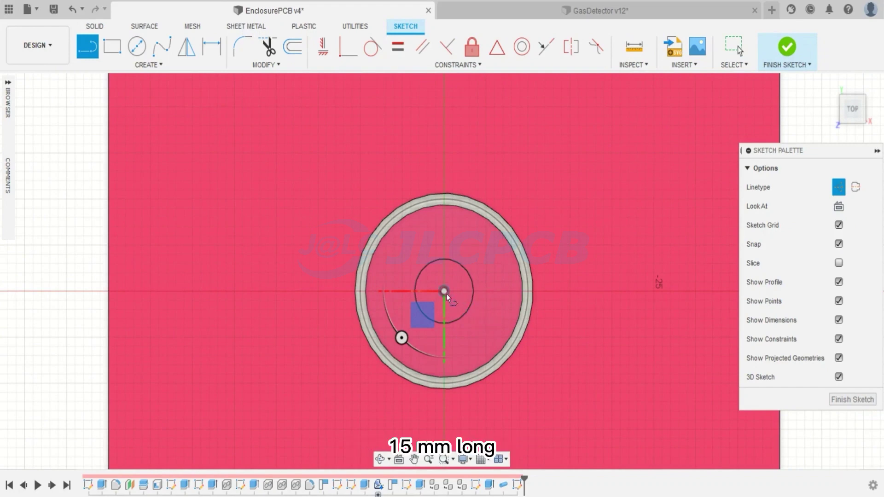
click(444, 291)
text(15)
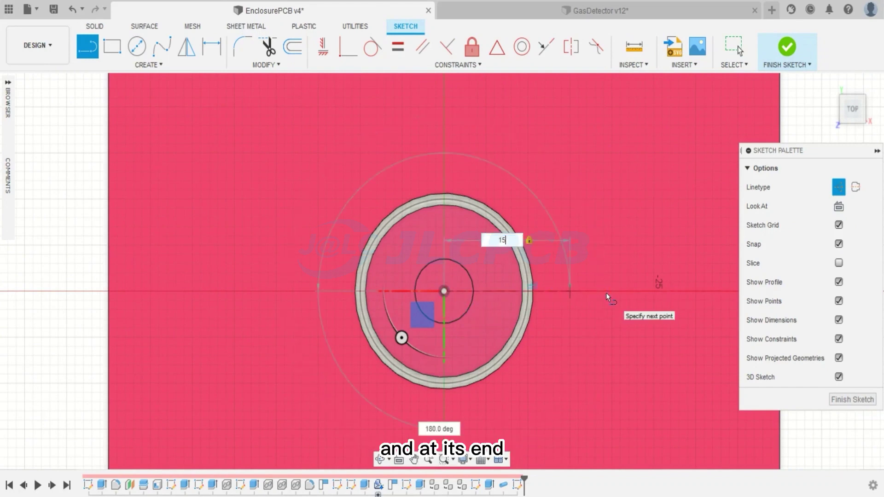
key(Return)
key(Escape)
Step: Draw a 2 mm diameter circle centred on the outer end of the construction line
key(c)
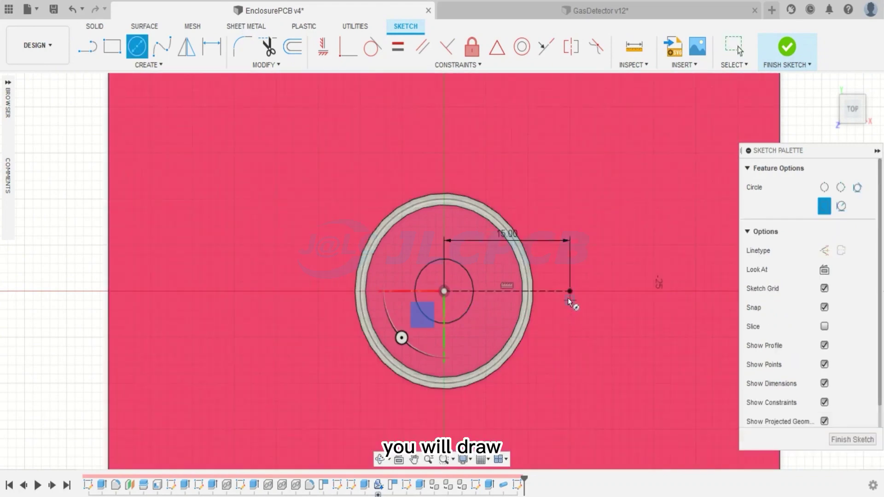
click(570, 291)
key(Escape)
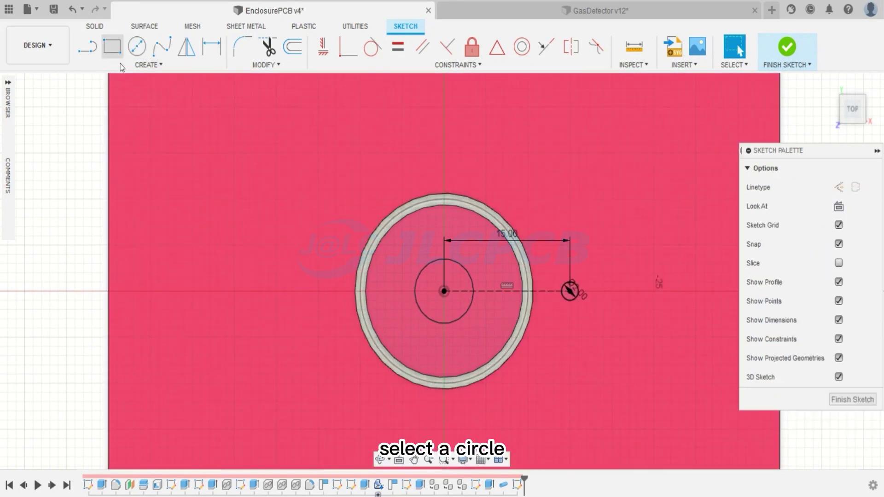
Step: Create a rectangular pattern of the small circle along the construction line, with 6 circles over a distance of 16 mm
click(122, 67)
click(119, 259)
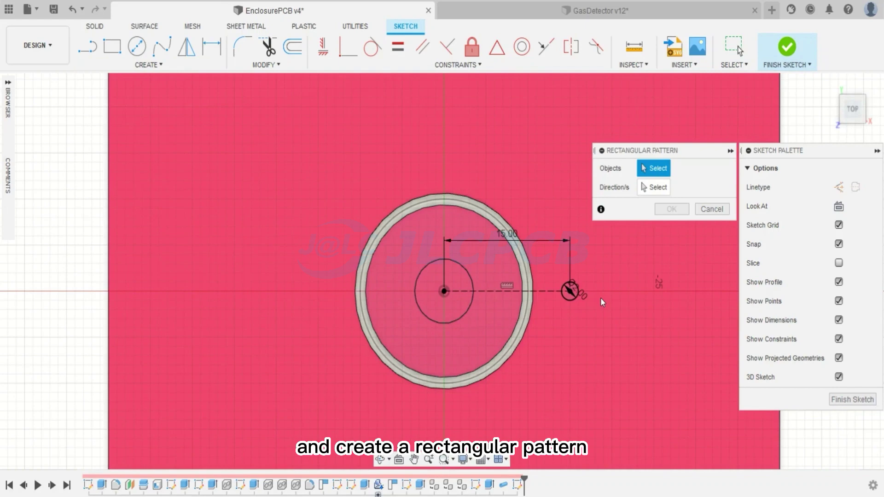
scroll(575, 299, up, 3)
click(571, 294)
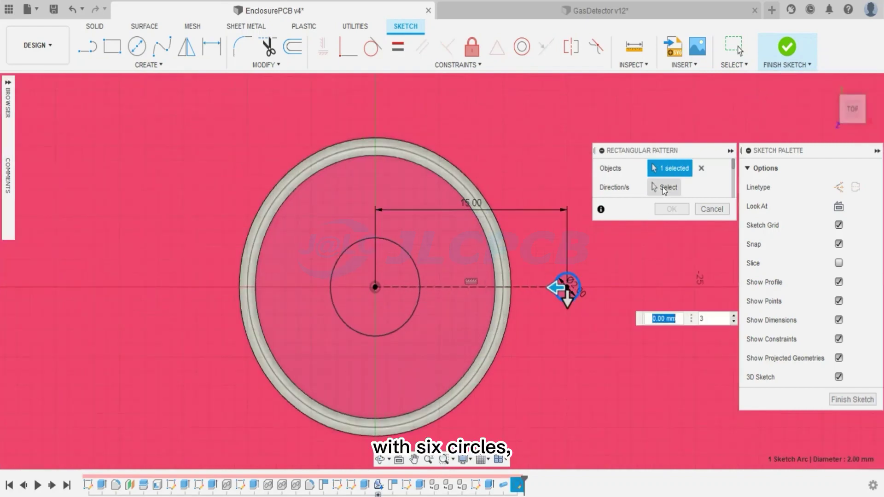
click(520, 287)
scroll(521, 287, down, 3)
scroll(488, 290, up, 2)
scroll(499, 285, down, 2)
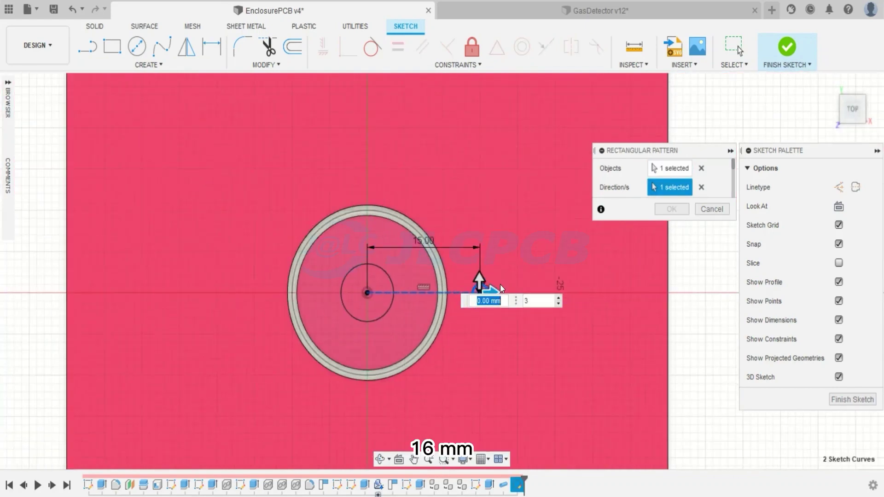
drag(539, 288, 571, 289)
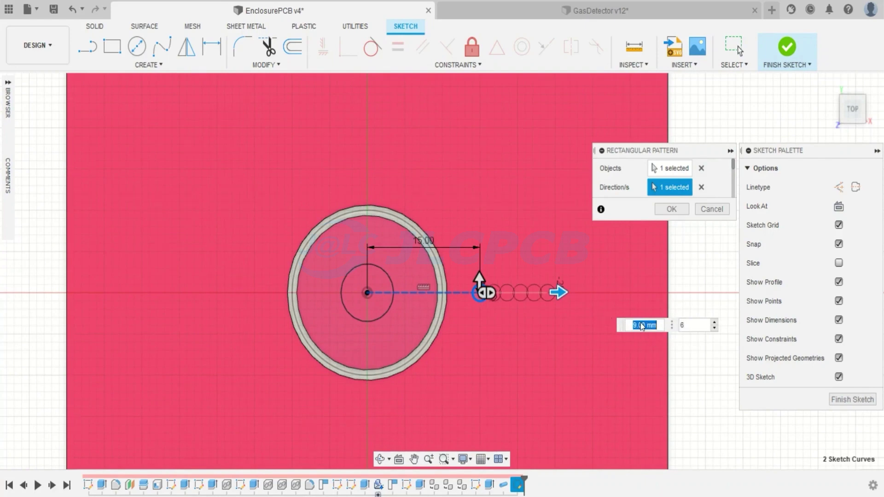
text(16)
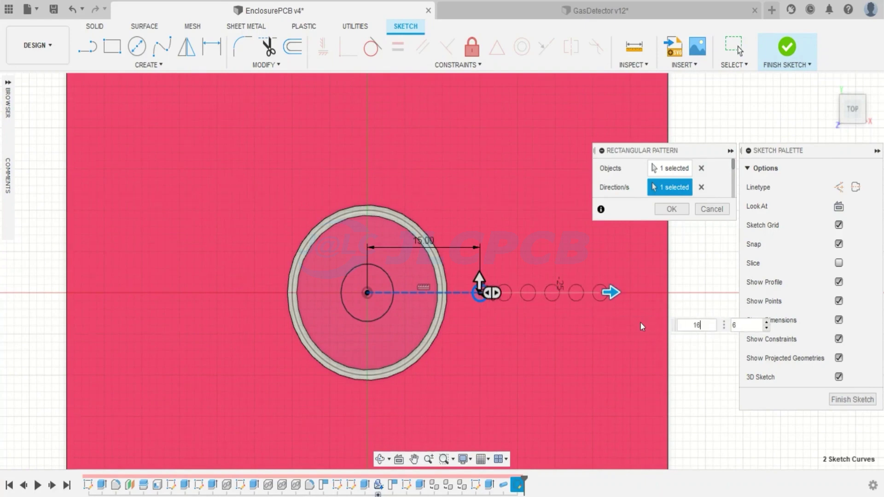
key(Return)
Step: Create a full circular pattern of the first, innermost small circle around the hole's centre with a quantity of 10
click(833, 86)
click(148, 64)
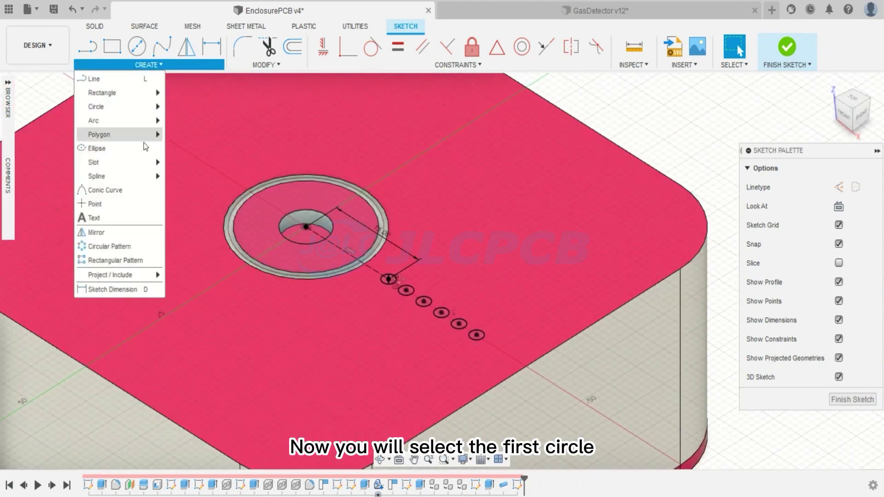
click(109, 246)
scroll(388, 279, up, 4)
click(389, 280)
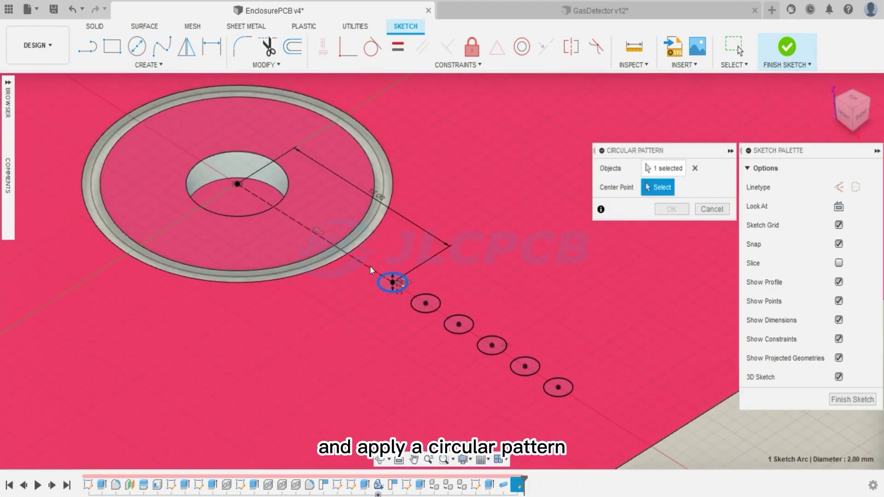
scroll(369, 266, up, 3)
click(188, 152)
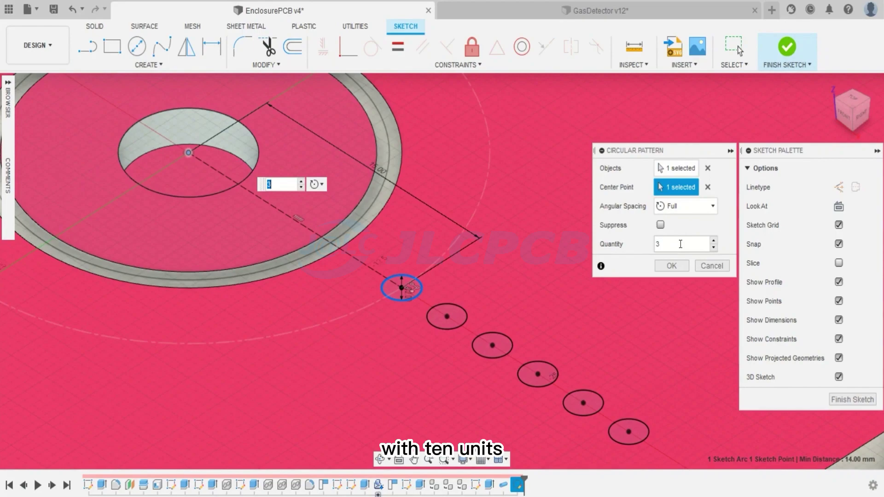
drag(679, 244, 632, 239)
text(10)
key(Return)
Step: Create a circular pattern of the second circle in the row around the hole's centre with a quantity of 20
scroll(378, 123, down, 3)
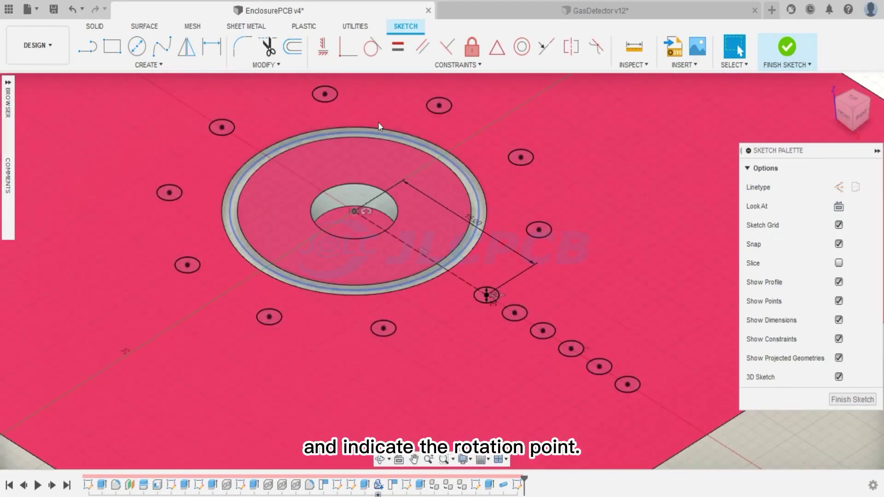
click(148, 64)
click(110, 245)
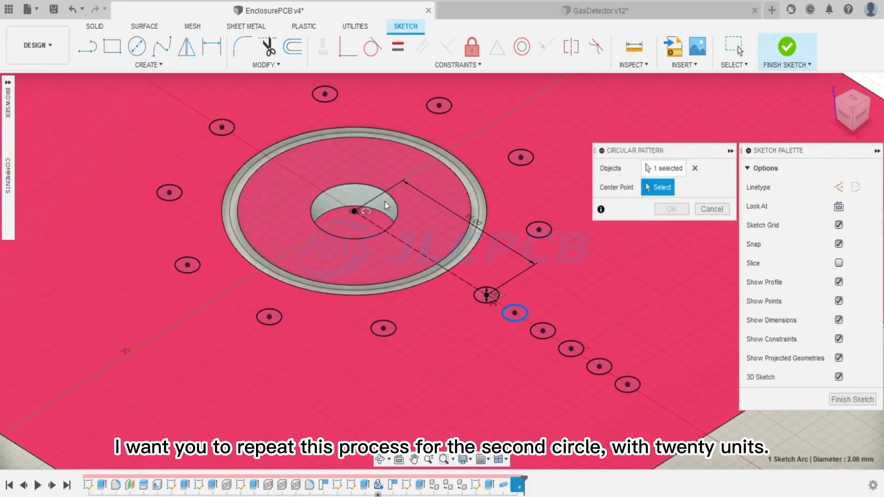
click(354, 211)
text(20)
key(Return)
Step: Create a circular pattern of the third circle in the row around the hole's centre with a quantity of 30
click(543, 331)
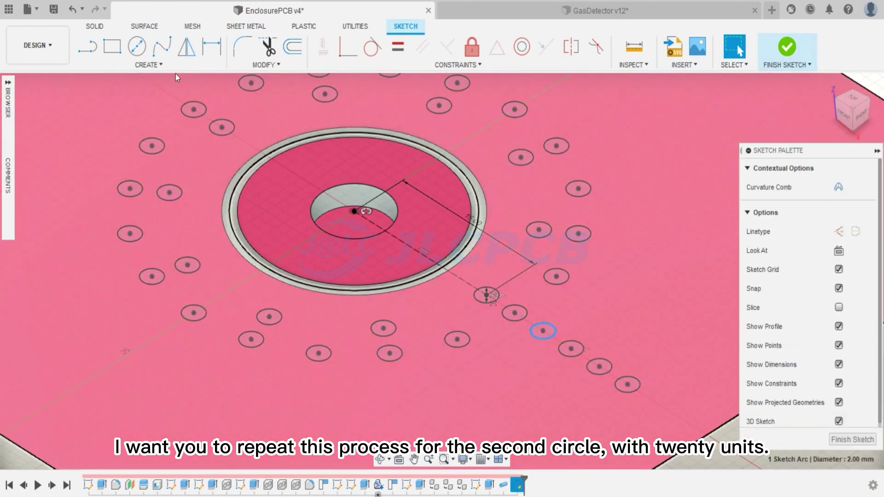
click(148, 64)
click(109, 245)
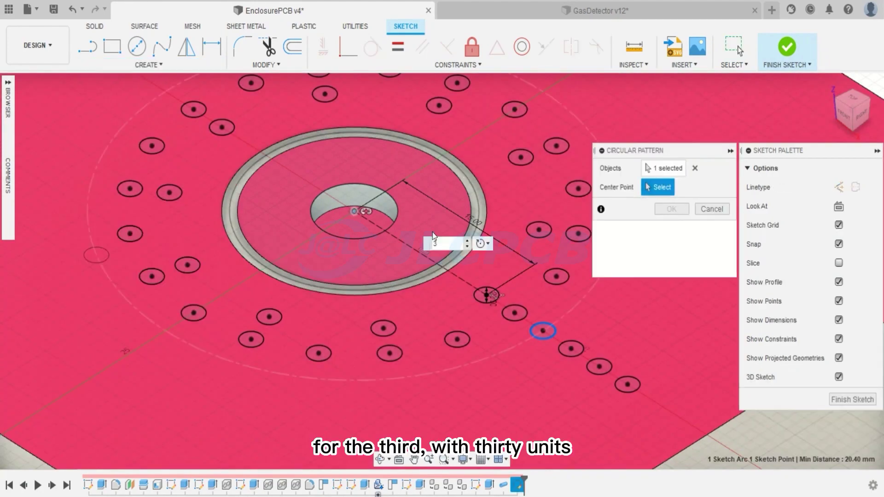
text(30)
key(Return)
Step: Create a circular pattern of the fourth circle in the row around the hole's centre with a quantity of 40
scroll(545, 278, down, 2)
scroll(455, 221, down, 2)
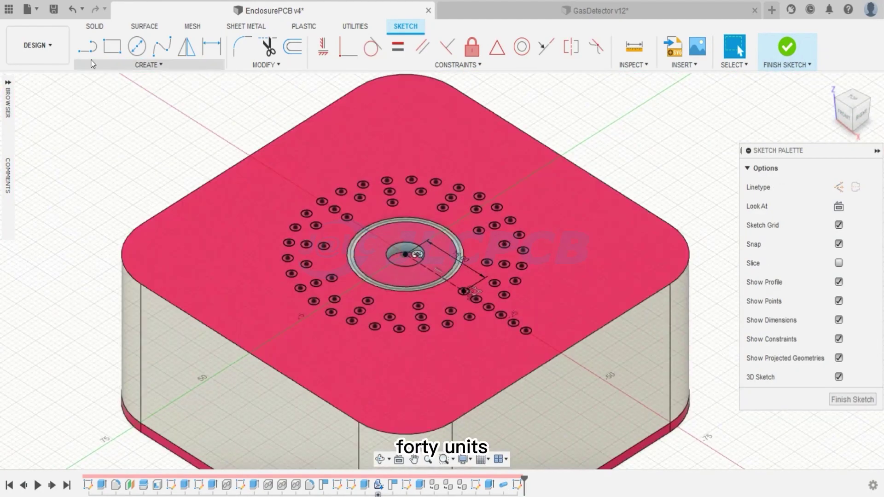
click(149, 64)
click(110, 245)
scroll(479, 298, up, 3)
click(468, 274)
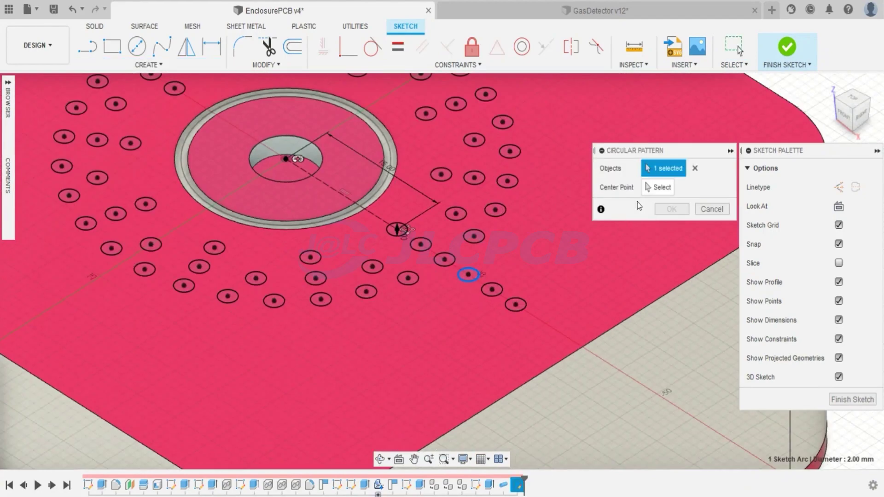
click(657, 188)
click(286, 159)
text(40)
key(Return)
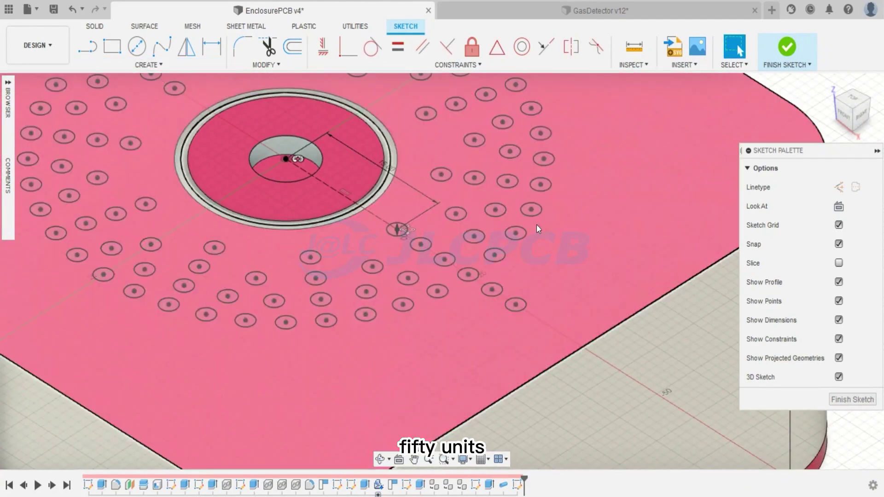
Step: Create a circular pattern of the fifth circle in the row around the hole's centre with a quantity of 50
click(149, 65)
click(110, 244)
click(491, 289)
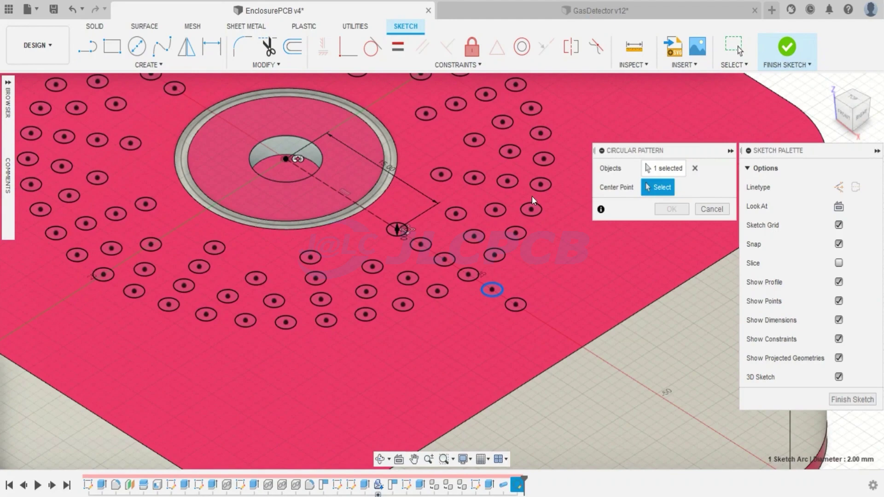
click(285, 158)
text(50)
key(Return)
Step: Create a circular pattern of the sixth, outermost circle around the hole's centre and finish the sketch
click(149, 65)
click(110, 244)
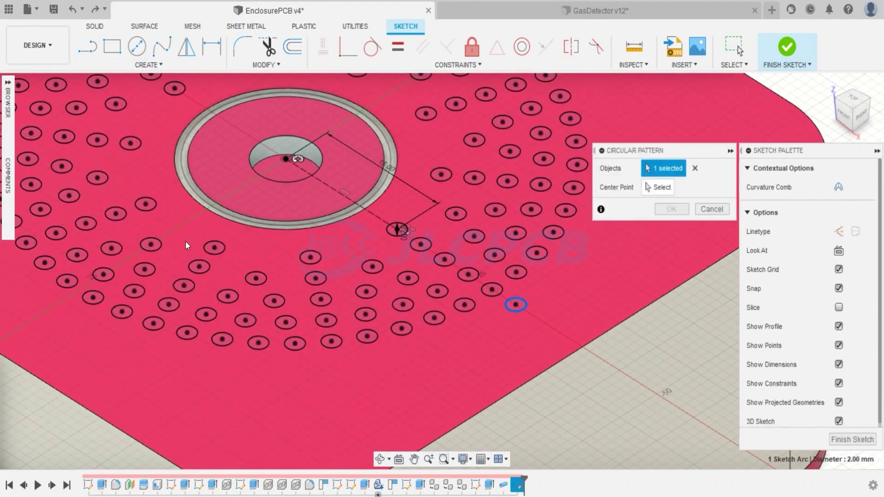
click(286, 159)
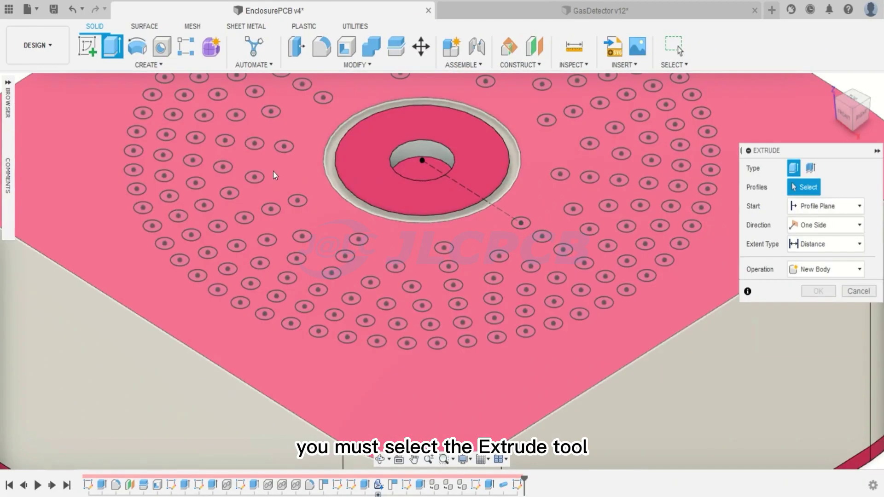
Step: Extrude all the patterned vent circles on the cover's top face as a cut with a distance of -6 mm
click(314, 140)
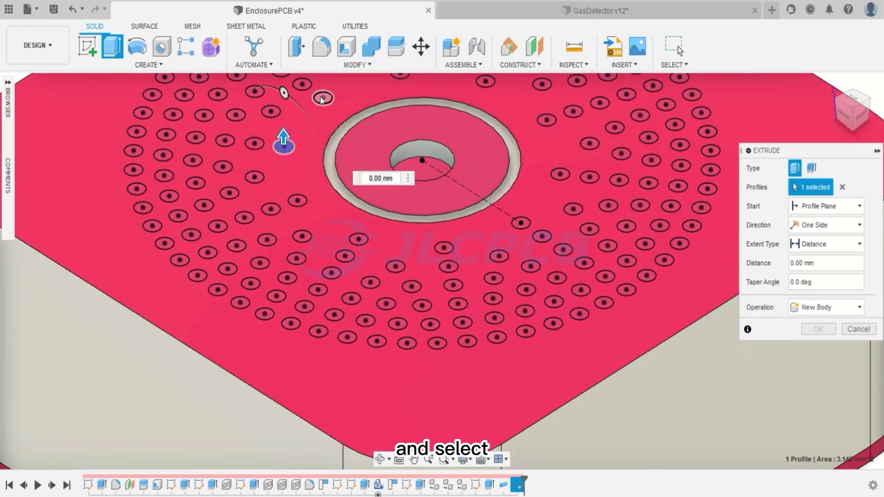
click(287, 175)
scroll(357, 133, up, 3)
click(370, 123)
click(459, 133)
click(524, 173)
click(537, 231)
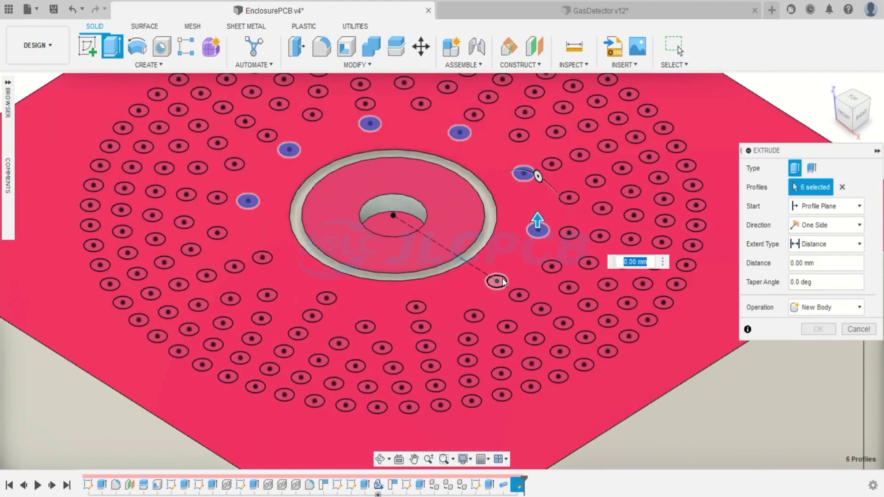
click(497, 281)
click(416, 307)
click(325, 298)
click(266, 256)
click(235, 266)
click(217, 233)
click(220, 200)
click(235, 165)
click(267, 135)
click(313, 114)
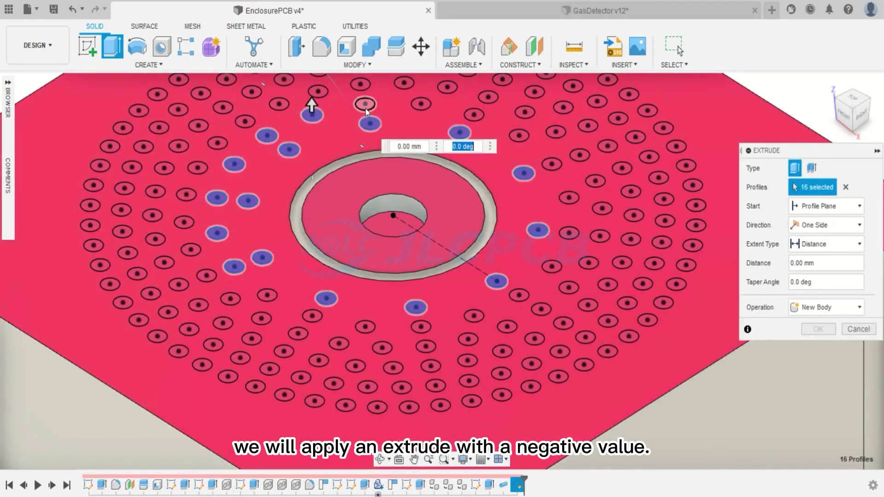
click(365, 106)
click(519, 136)
click(519, 295)
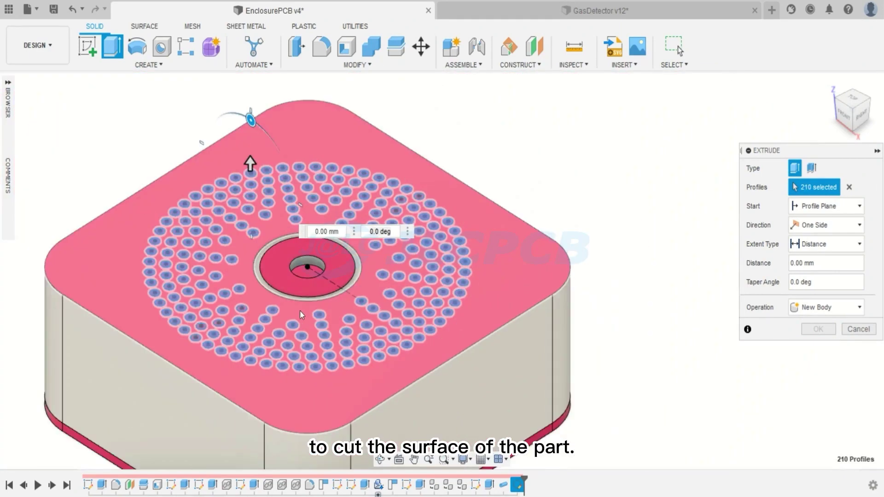
scroll(400, 228, up, 3)
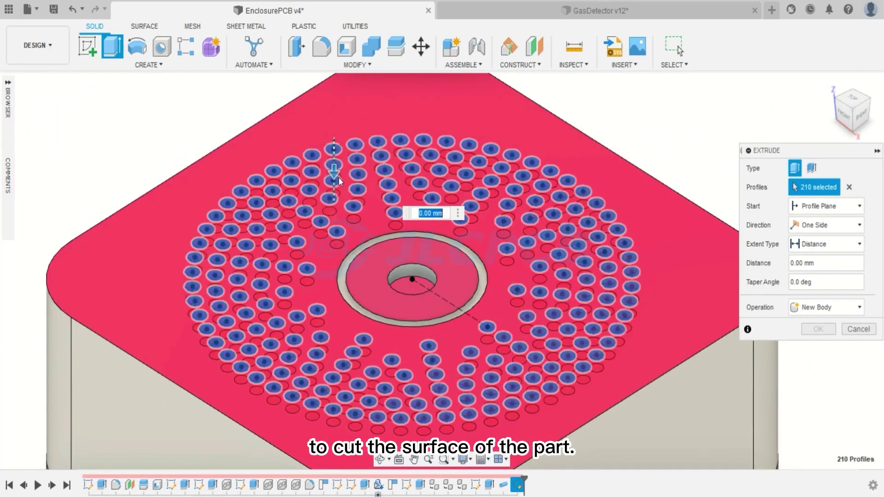
text(-6)
key(Tab)
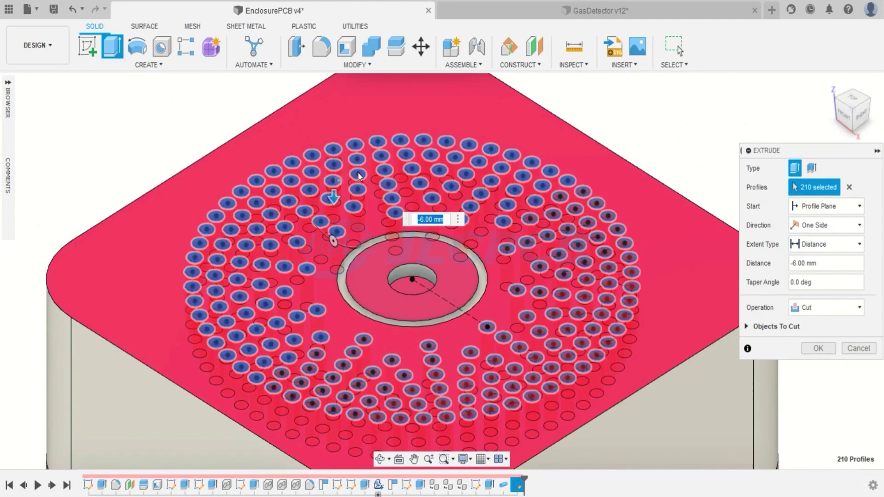
key(Return)
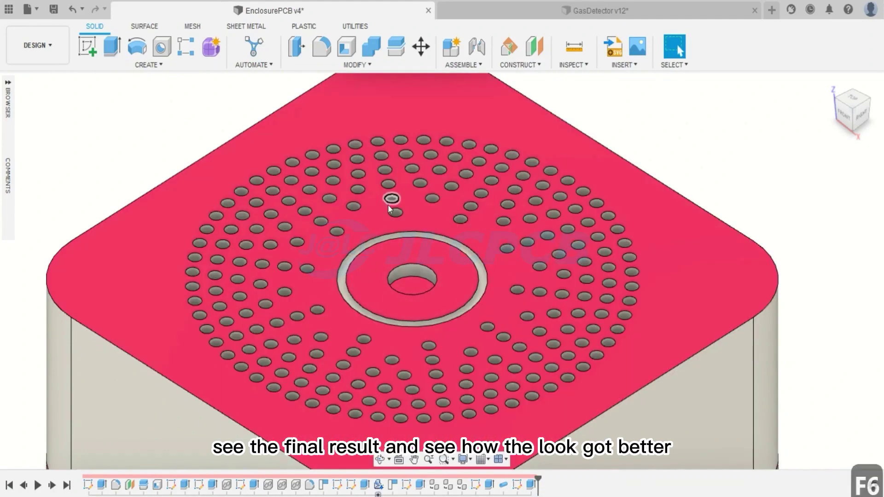
Step: Sketch a 5 mm horizontal construction line on the enclosure's right side face, starting at the midpoint of the face's left edge
key(F6)
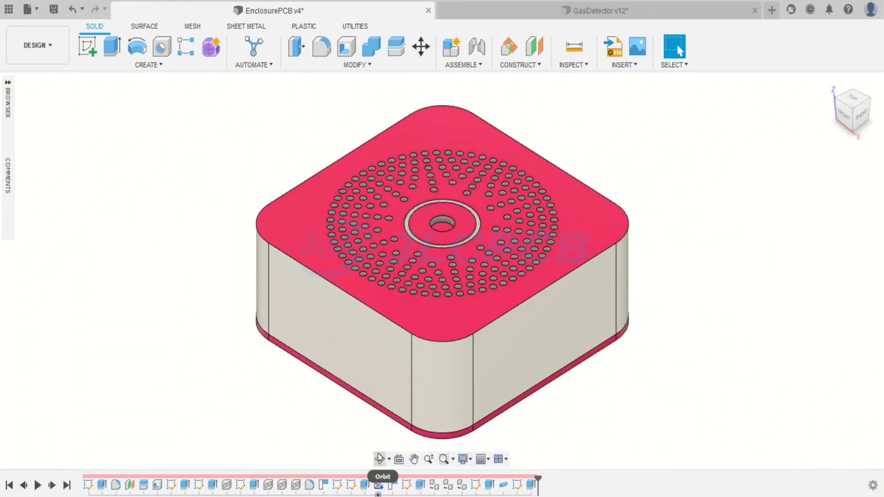
click(380, 458)
drag(476, 253, 474, 210)
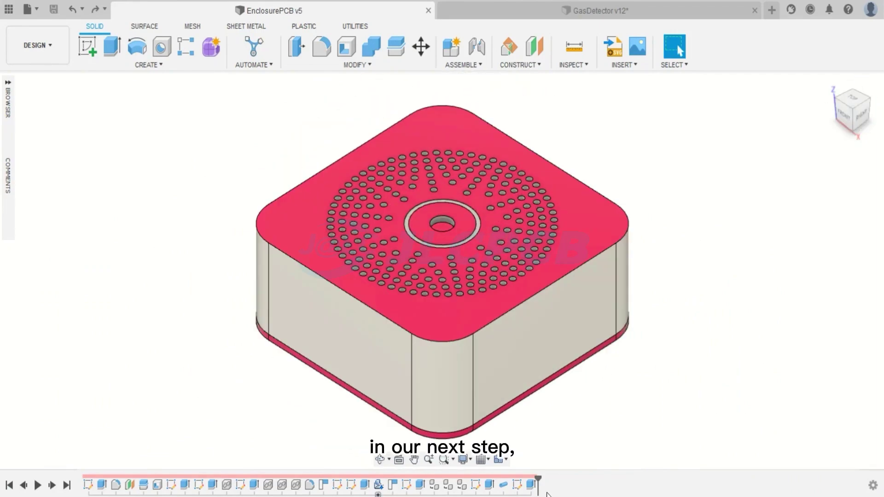
click(91, 54)
click(543, 338)
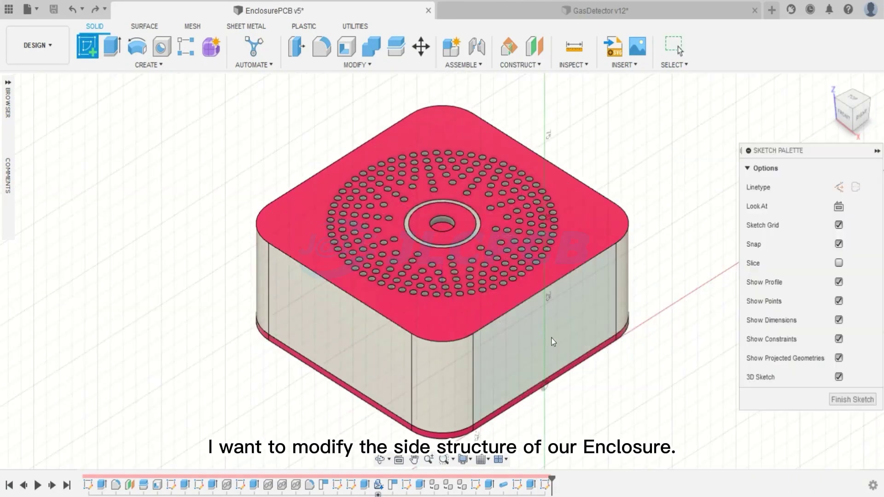
click(860, 116)
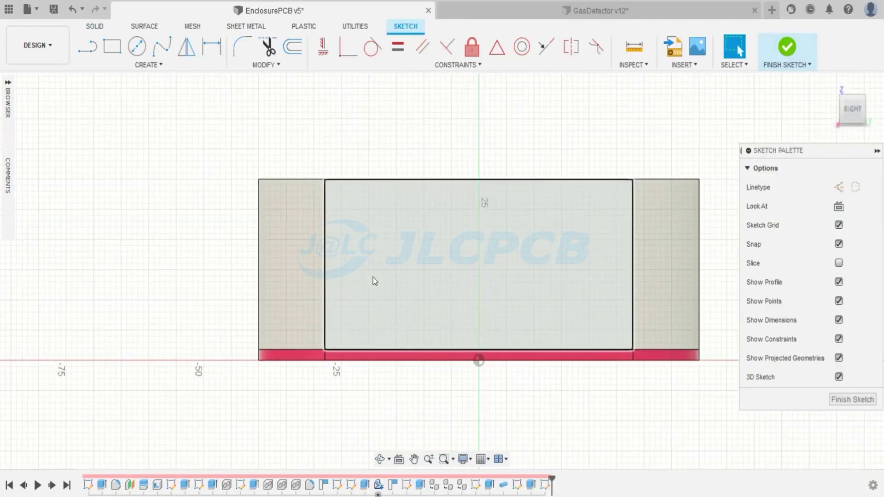
key(l)
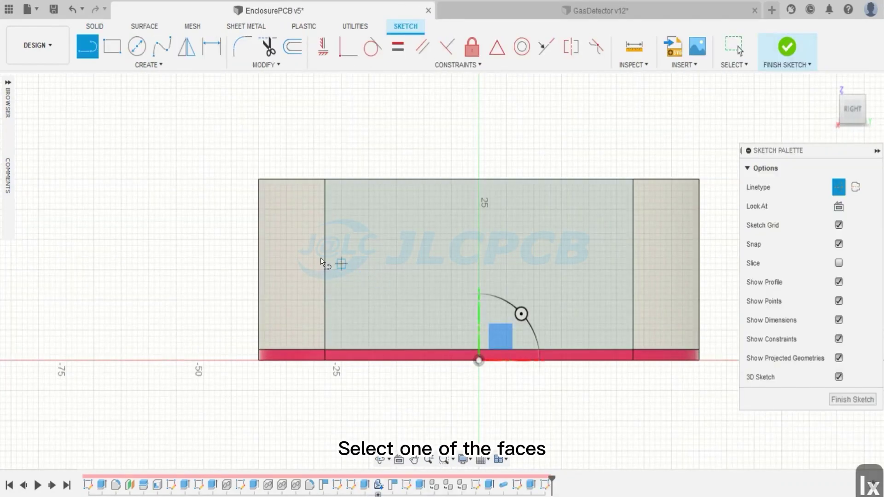
click(325, 264)
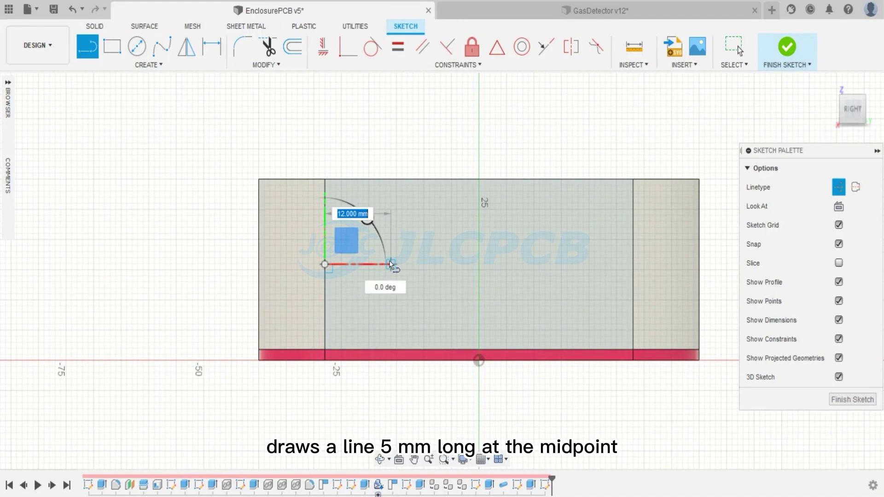
key(Return)
key(Escape)
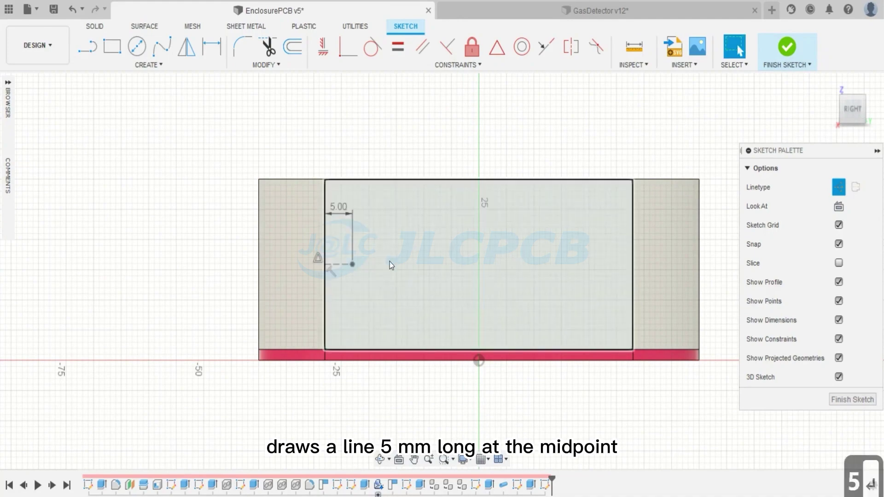
Step: Draw a center rectangle 23 mm high and 1.5 mm wide at the free end of the construction line
scroll(283, 256, up, 3)
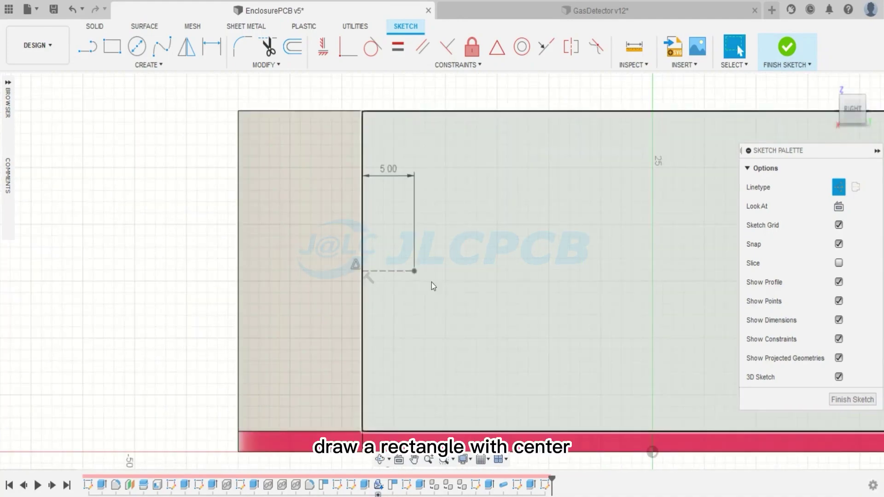
key(r)
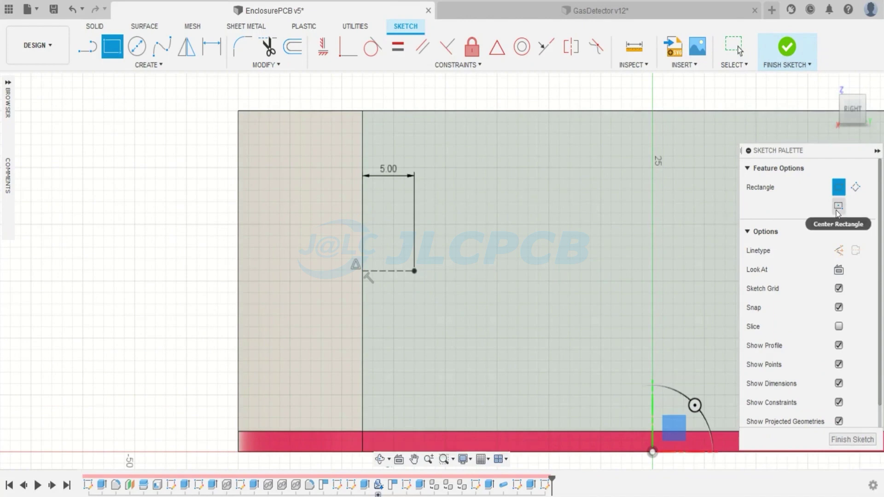
click(838, 205)
click(413, 270)
text(3)
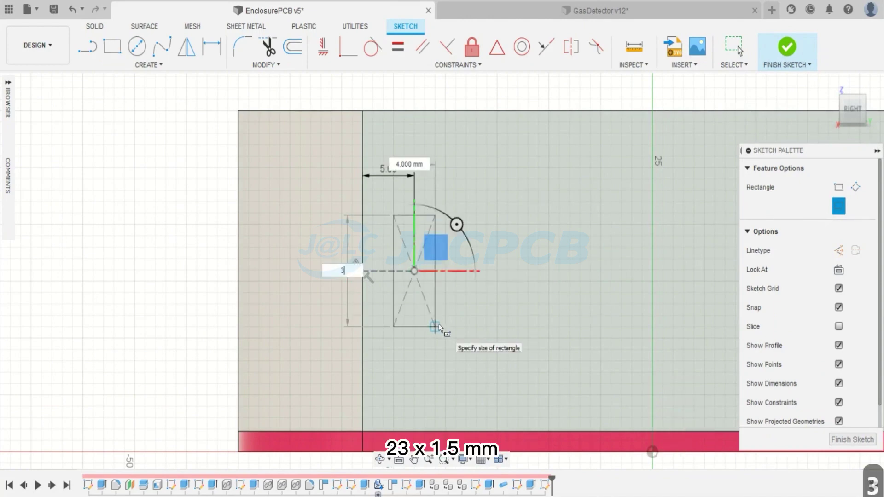
key(Tab)
key(Tab)
text(23)
key(Tab)
text(1,5)
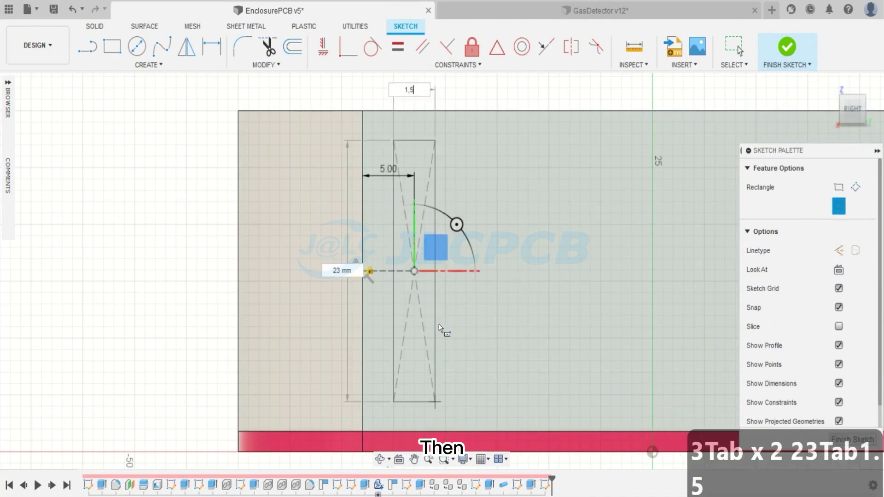
key(Return)
Step: Create a horizontal rectangular pattern of the slot rectangle with a quantity of 12 over 46 mm and finish the sketch
click(149, 65)
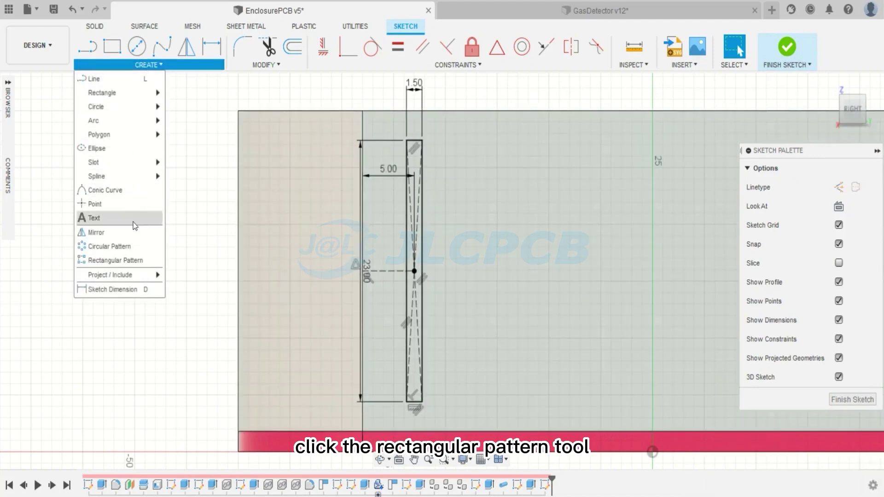
click(139, 260)
scroll(422, 135, up, 5)
click(417, 148)
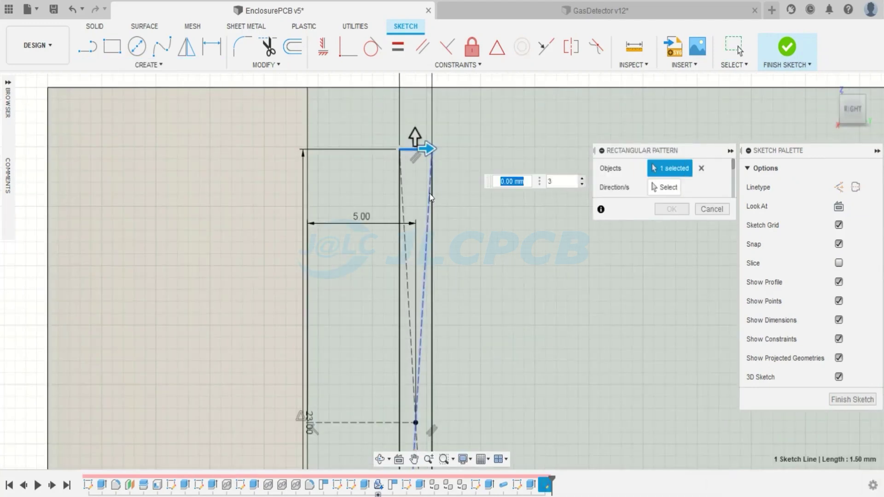
double_click(430, 194)
scroll(375, 177, down, 4)
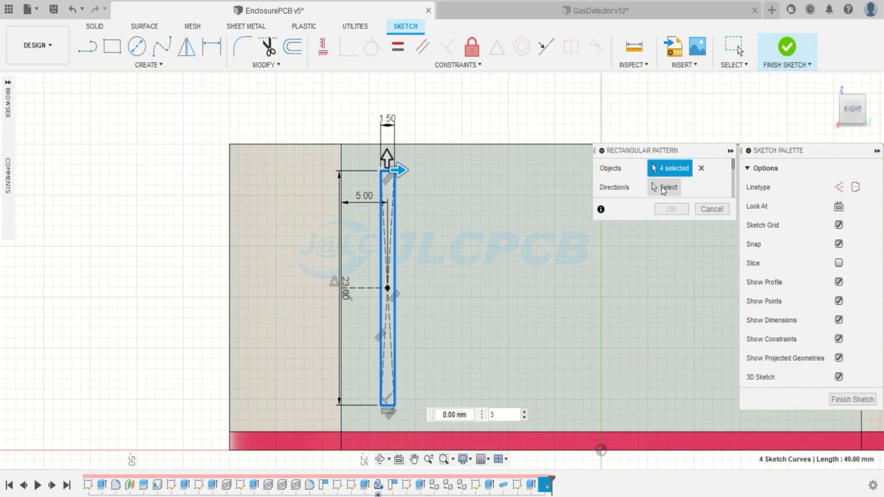
click(663, 187)
drag(399, 170, 541, 171)
key(Tab)
scroll(388, 211, down, 3)
text(12)
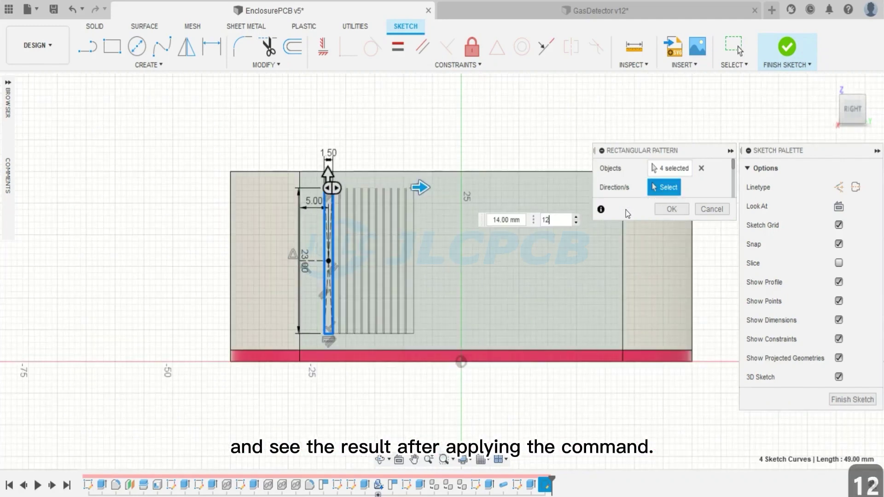
click(516, 221)
text(46)
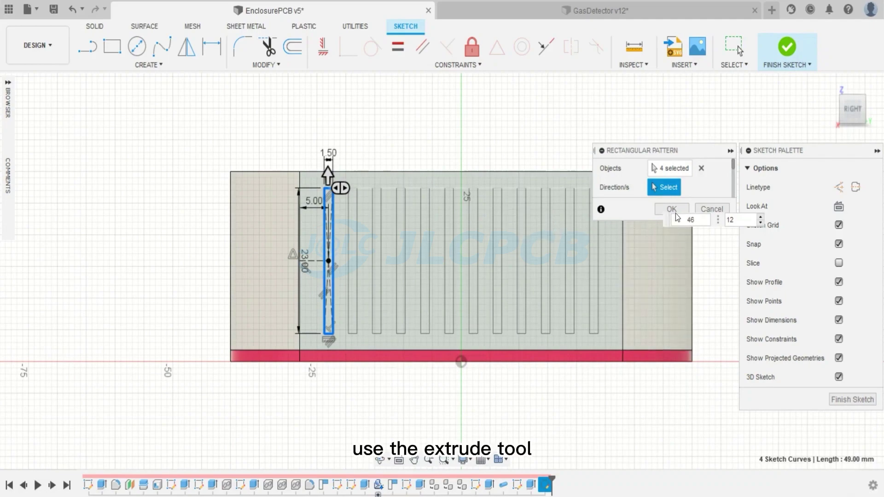
click(674, 209)
click(784, 47)
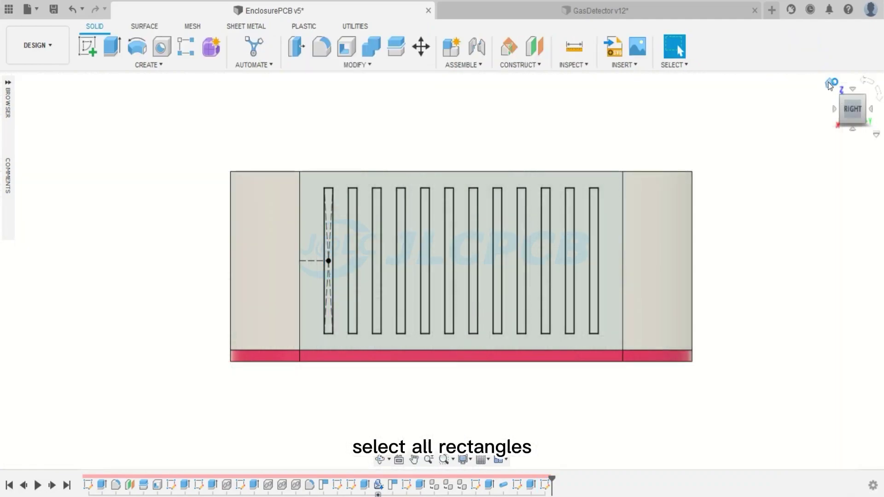
Step: Extrude the 12 slot profiles as a cut through the enclosure to the opposite side with a distance of -110 mm
scroll(414, 303, up, 2)
key(e)
click(379, 295)
click(416, 268)
click(455, 247)
click(492, 224)
click(531, 202)
click(567, 184)
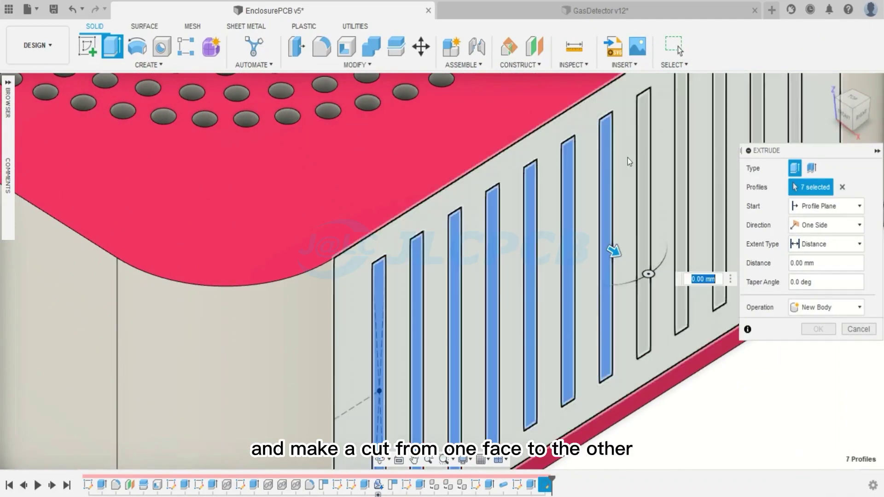
click(661, 158)
click(616, 177)
click(570, 195)
click(524, 214)
scroll(511, 316, down, 4)
drag(517, 325, 185, 113)
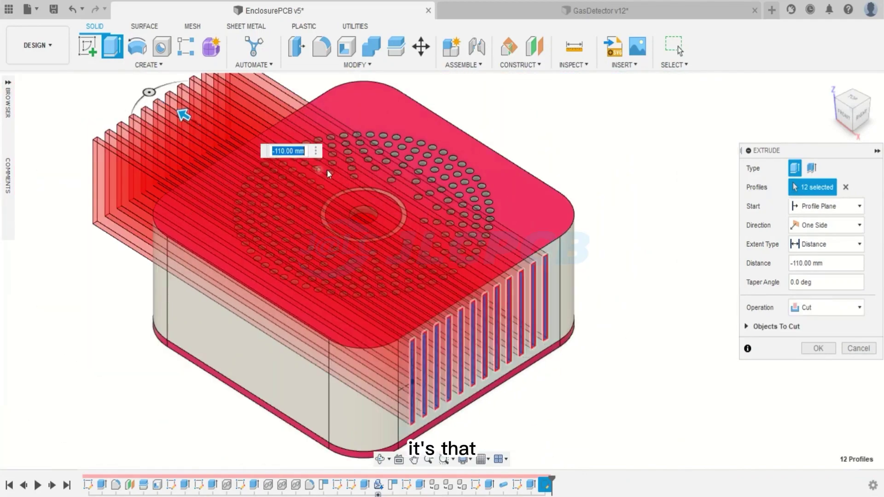
key(Return)
Step: Sketch a 5 mm horizontal construction line on the enclosure's front face, starting at the midpoint of the face's left edge
key(F6)
click(380, 461)
mouse_move(416, 340)
mouse_down()
mouse_move(517, 311)
mouse_move(566, 282)
mouse_move(495, 193)
mouse_move(533, 300)
mouse_up()
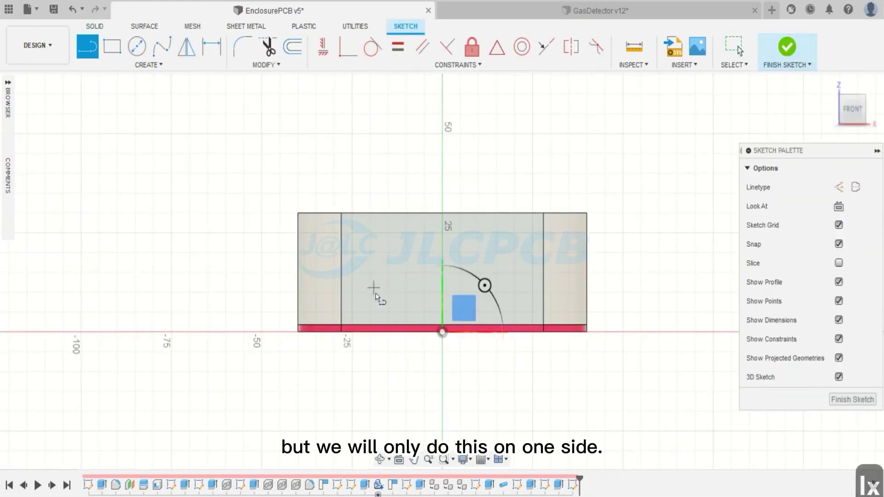
key(x)
click(341, 269)
text(5)
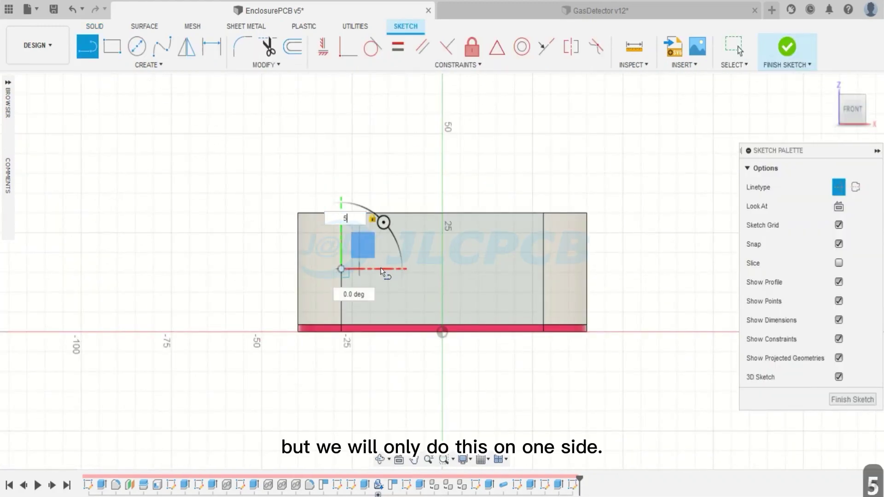
key(Return)
key(Escape)
scroll(361, 276, up, 4)
key(r)
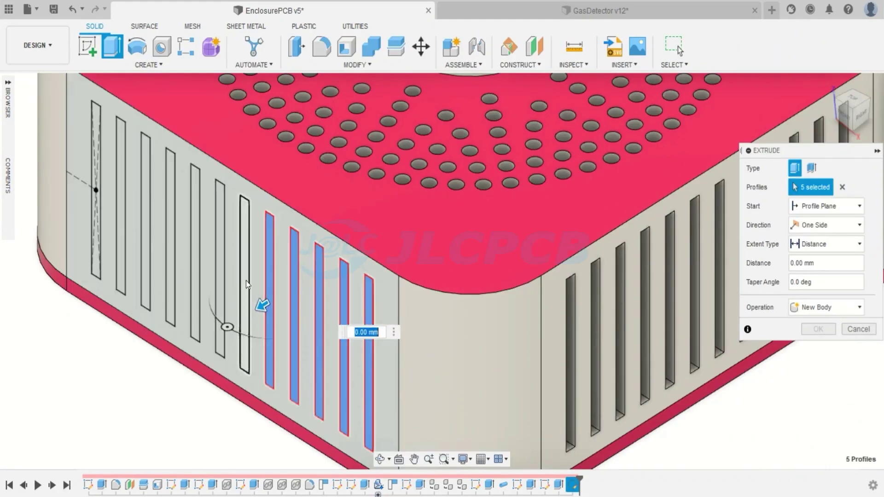
Step: Add the remaining slot profiles on the front face to the extrusion and cut all the slots into that side
click(246, 280)
click(221, 254)
click(195, 230)
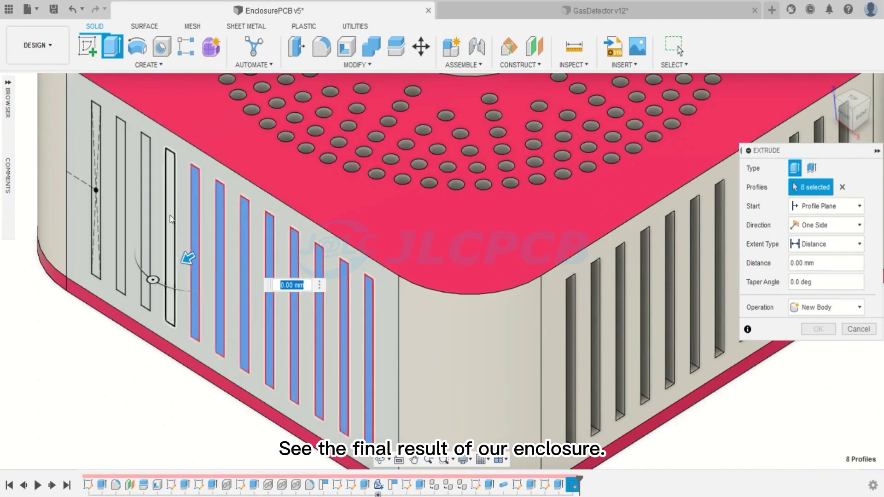
click(170, 211)
click(146, 195)
click(121, 180)
click(94, 165)
drag(87, 196, 166, 167)
key(Return)
Step: Hide the Top body to expose the bottom plate
key(F6)
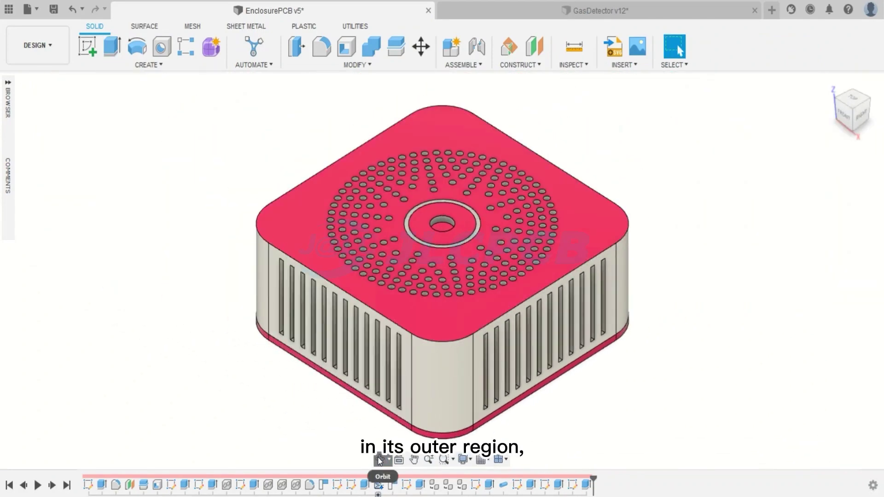
click(378, 459)
drag(437, 350, 509, 331)
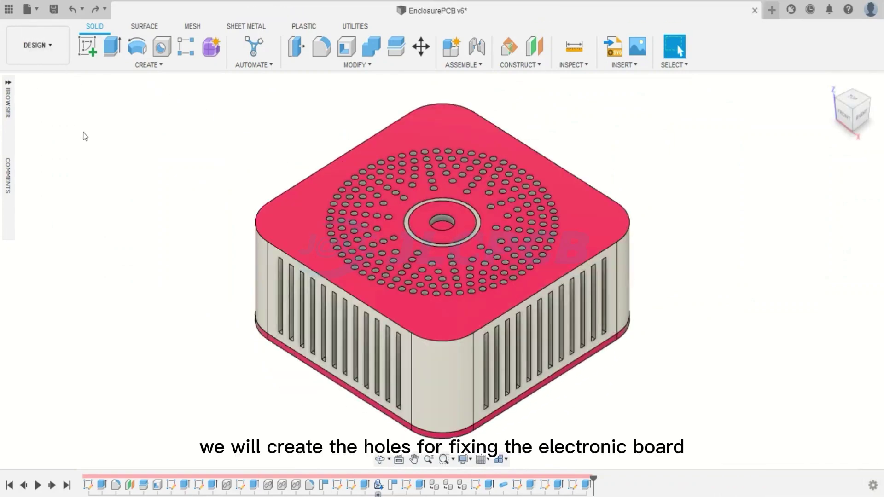
click(7, 83)
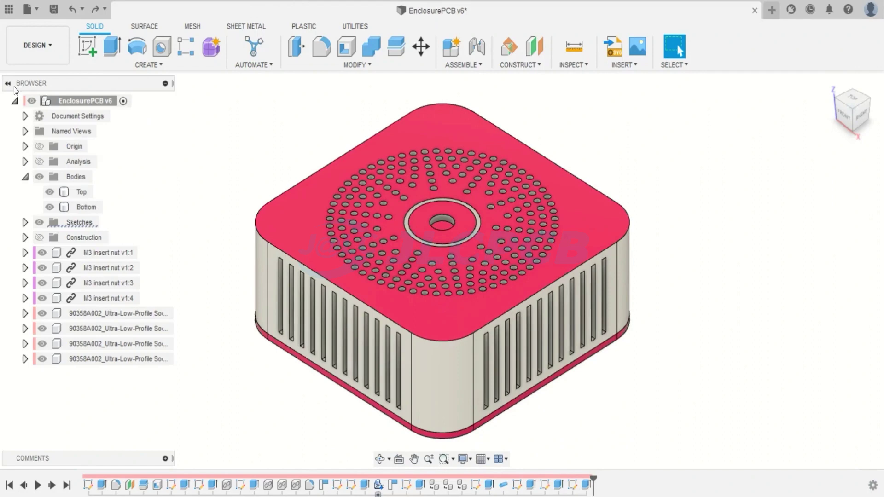
click(49, 192)
click(8, 83)
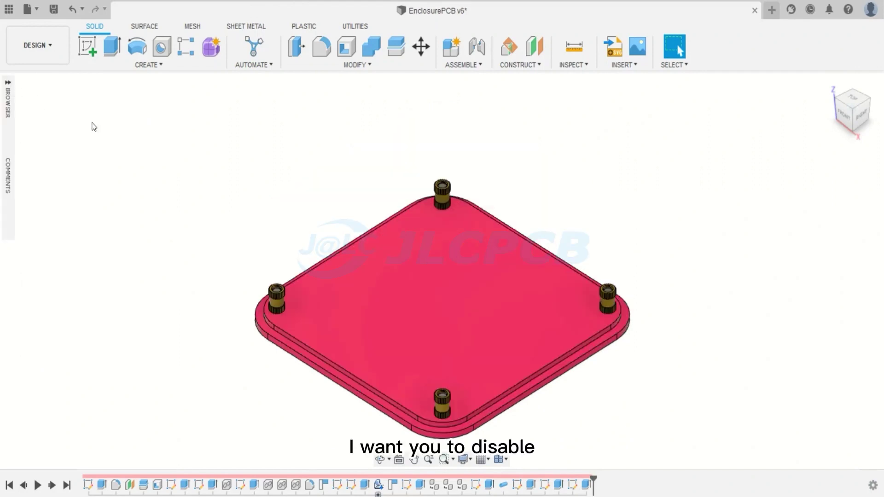
Step: Sketch a horizontal construction line across the bottom plate's inner face, from the midpoint of its left edge to the right edge
click(88, 47)
click(390, 300)
click(840, 111)
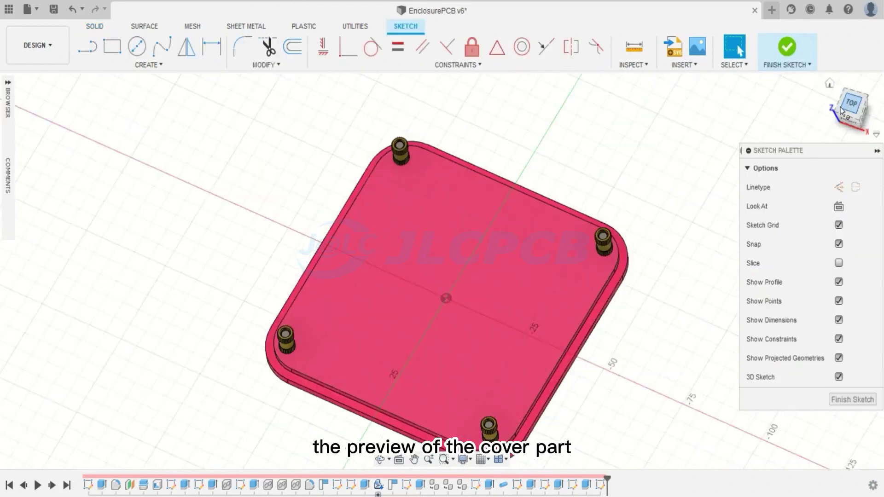
key(l)
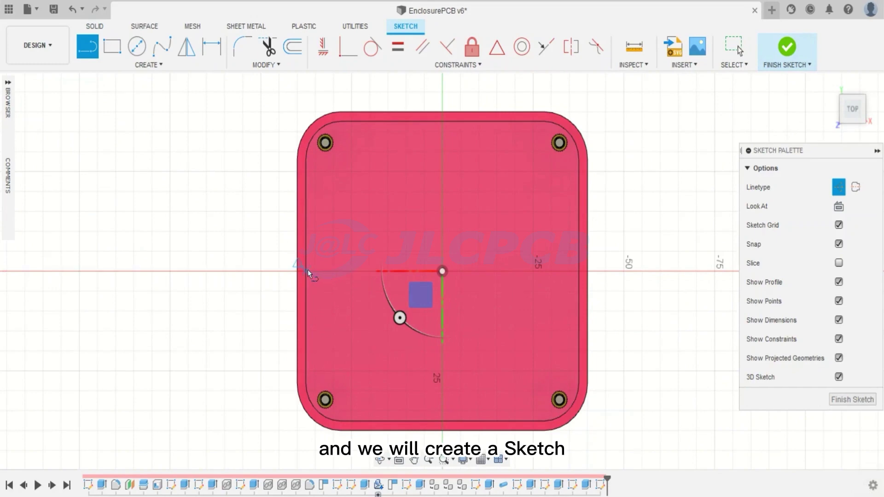
click(306, 271)
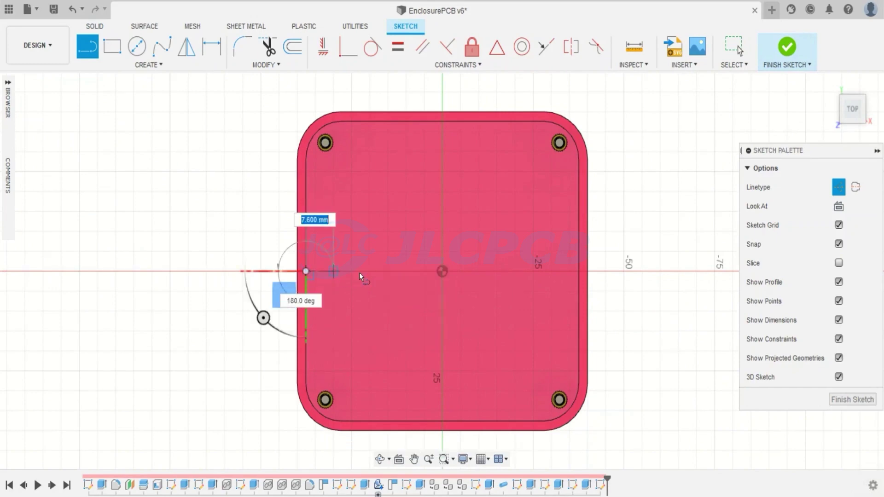
click(577, 269)
key(Escape)
Step: Draw a 30 mm construction line from the plate's center toward the upper-left corner at 45° to the horizontal line
click(442, 271)
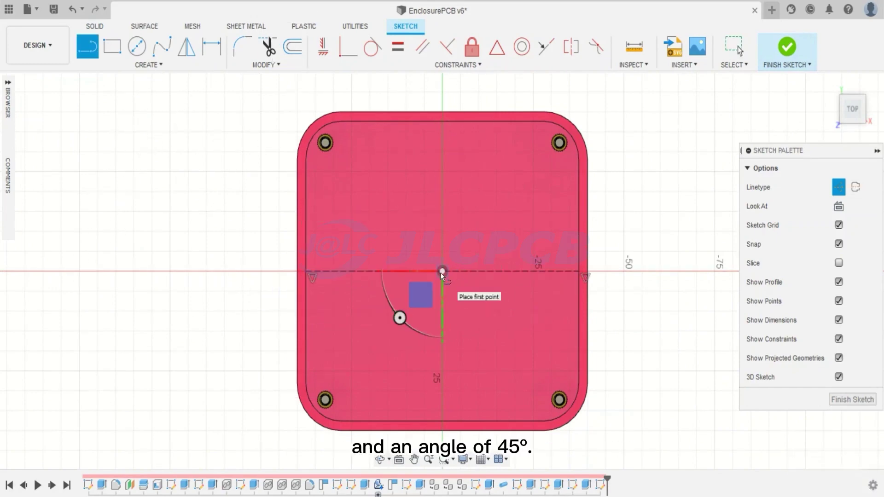
text(30)
key(Tab)
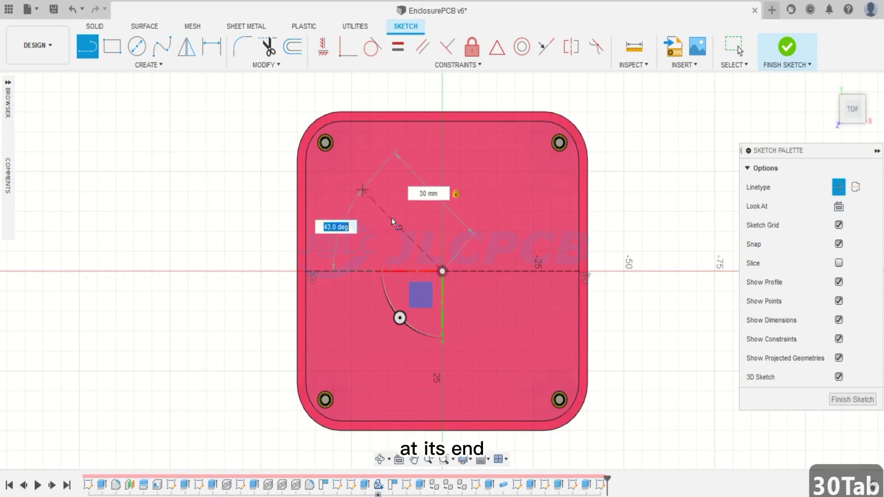
text(50)
key(Return)
Step: Draw two concentric circles with diameters of 8 mm and 4.5 mm at the end of the angled construction line
key(c)
click(364, 186)
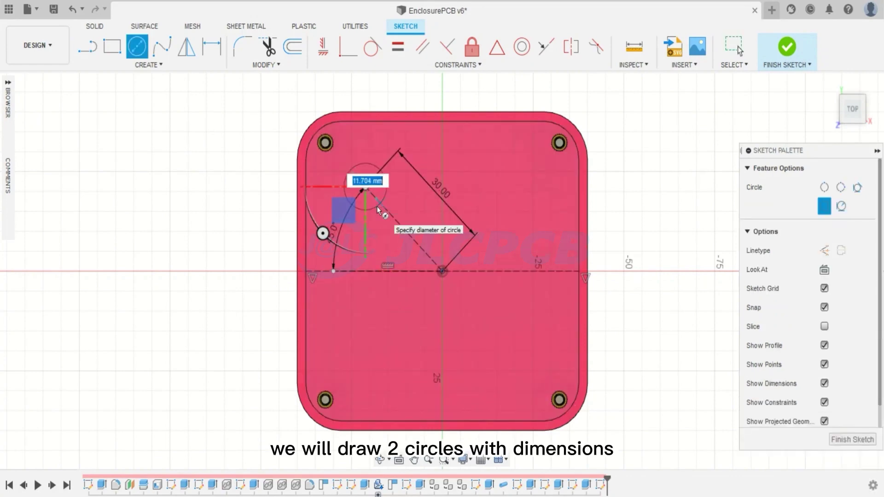
text(8)
key(Return)
scroll(368, 180, up, 5)
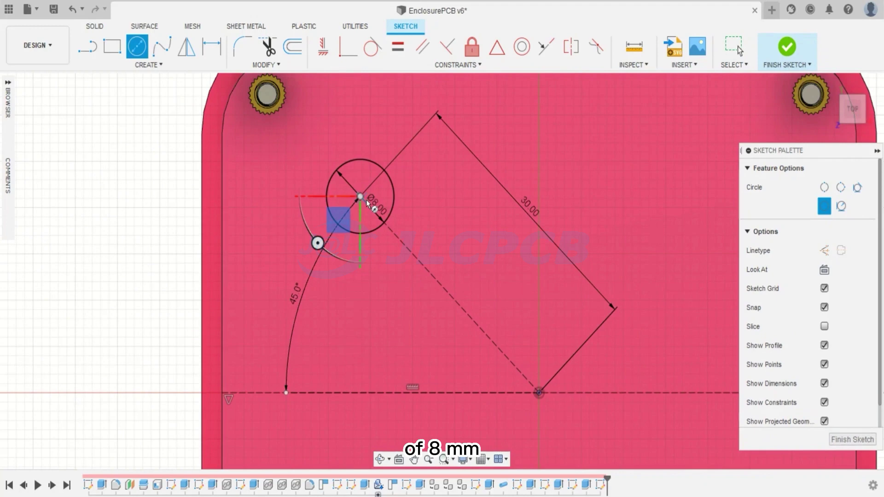
click(361, 197)
text(4.5)
key(Return)
scroll(406, 226, down, 3)
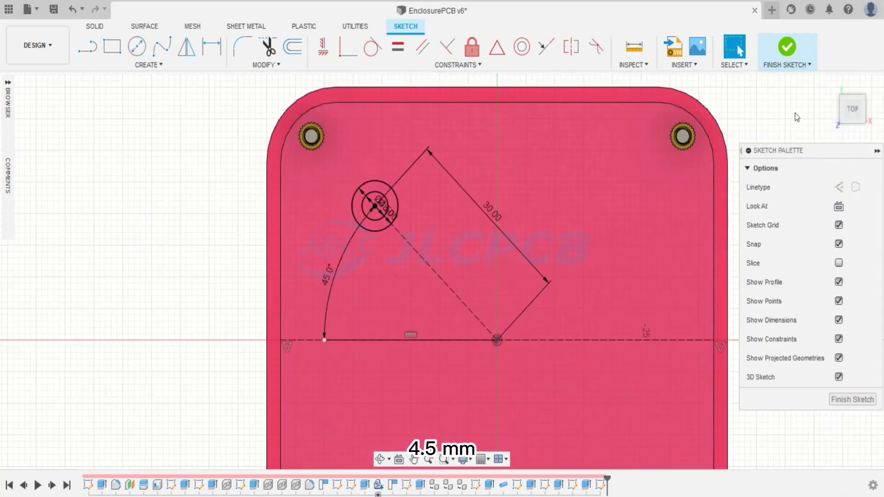
Step: Create a circular pattern of the two concentric circles around the plate's center with full angular spacing and a quantity of 4
key(i)
key(Escape)
click(397, 206)
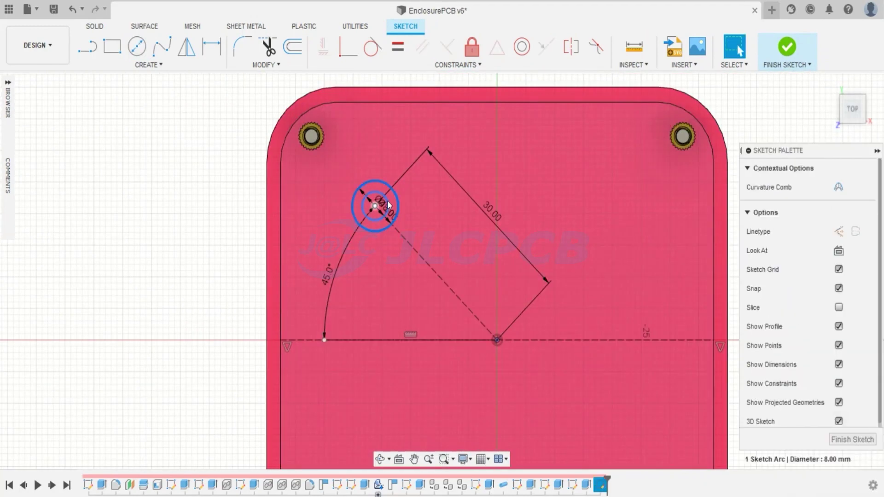
click(383, 197)
click(148, 64)
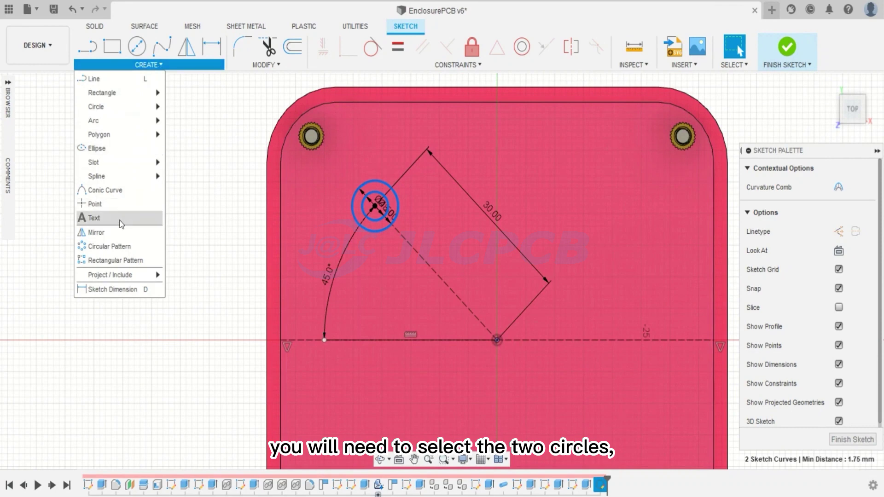
click(120, 246)
scroll(358, 224, down, 2)
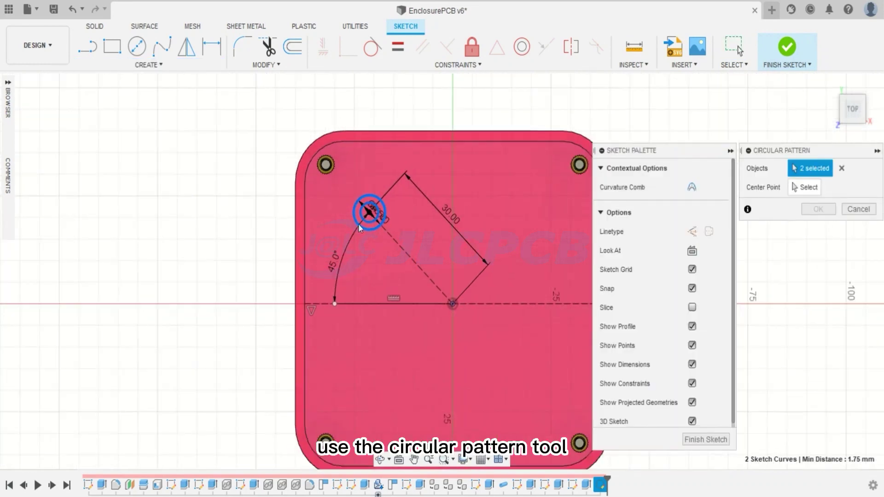
click(451, 304)
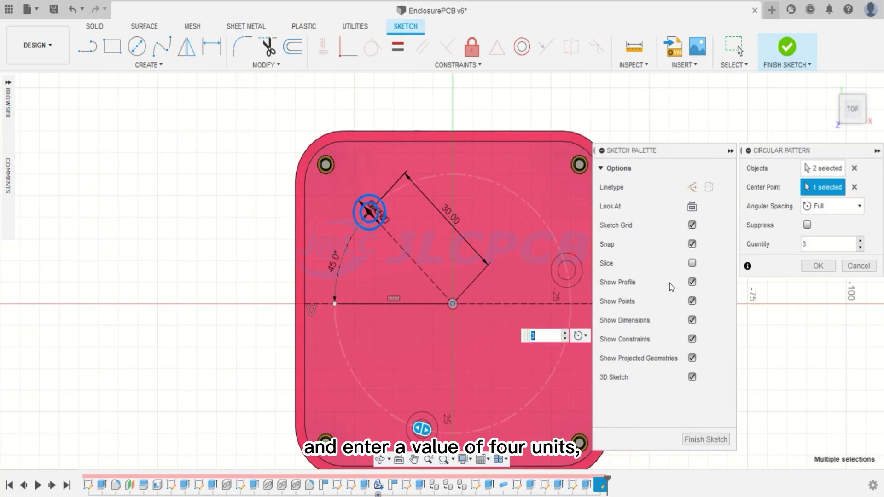
click(858, 240)
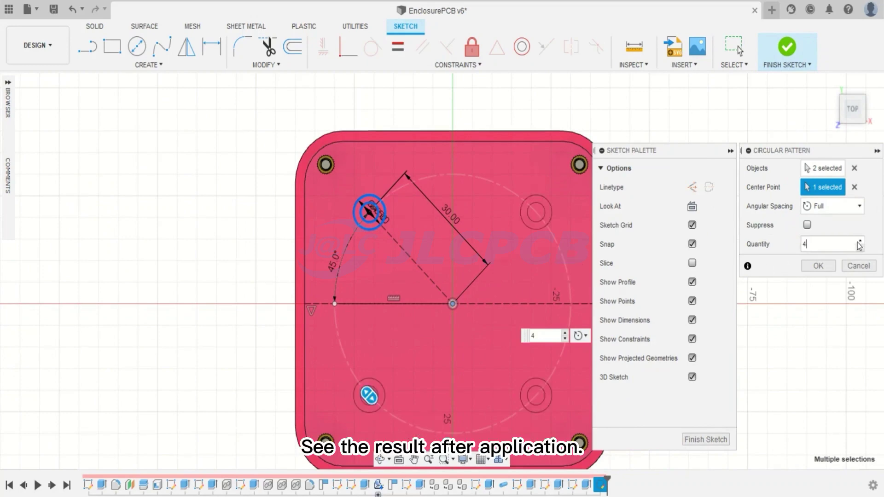
click(818, 266)
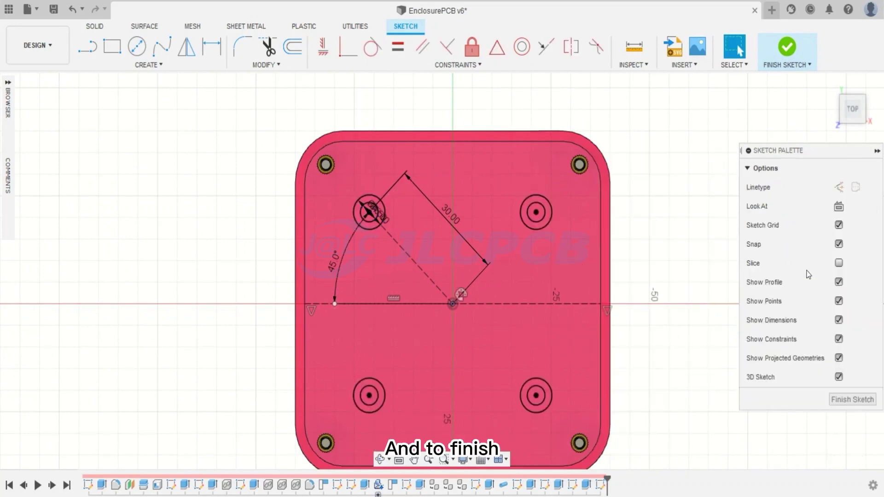
Step: Finish the sketch and extrude the four ring profiles between the circles 6 mm up from the bottom plate
click(786, 52)
click(831, 92)
scroll(466, 378, up, 3)
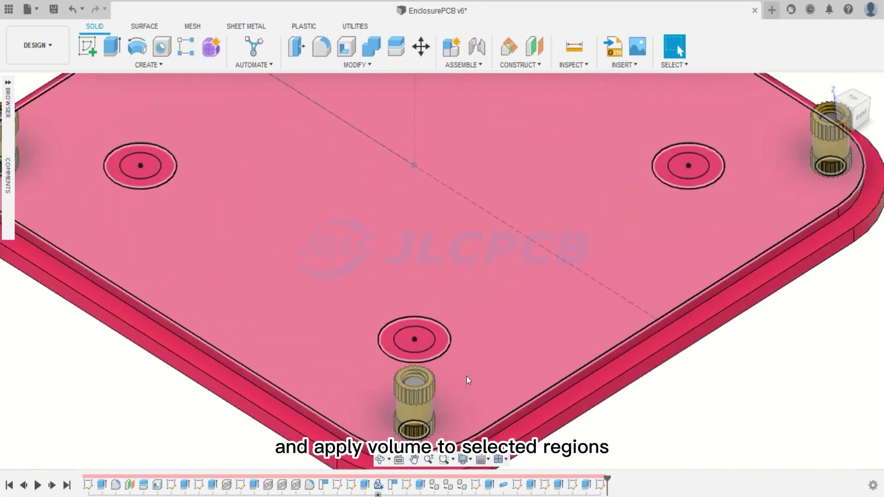
key(e)
click(443, 341)
click(169, 162)
scroll(185, 220, down, 3)
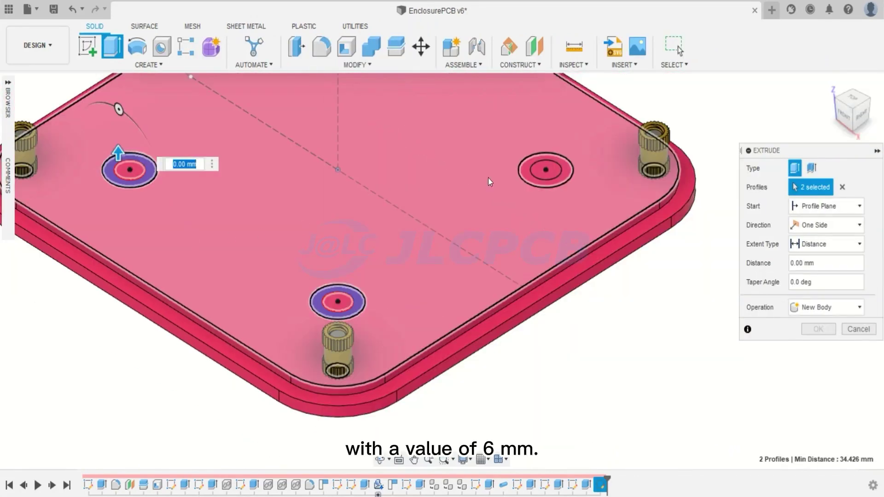
scroll(524, 171, up, 3)
click(524, 172)
scroll(372, 271, down, 4)
scroll(290, 218, up, 4)
click(343, 205)
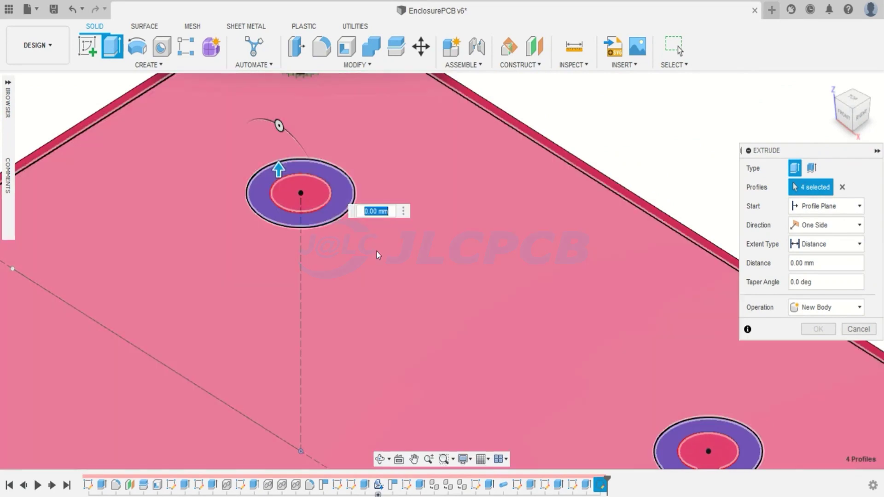
text(5)
key(Return)
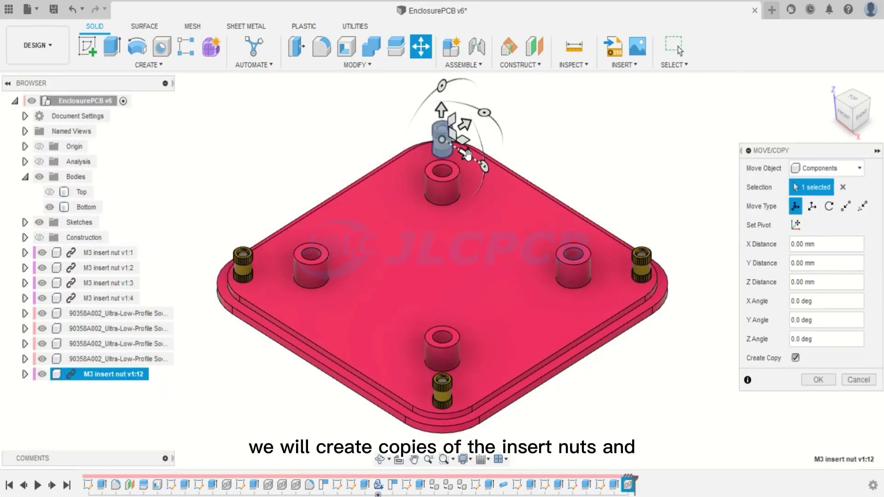
Step: Move the copied M3 insert nut point to point, from its top center to the center of the rear standoff's hole
drag(469, 125, 563, 155)
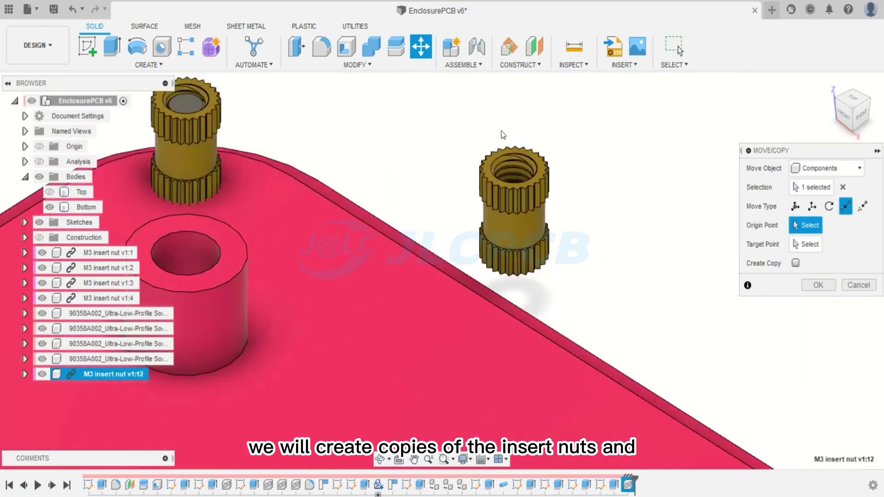
scroll(501, 130, up, 5)
click(479, 203)
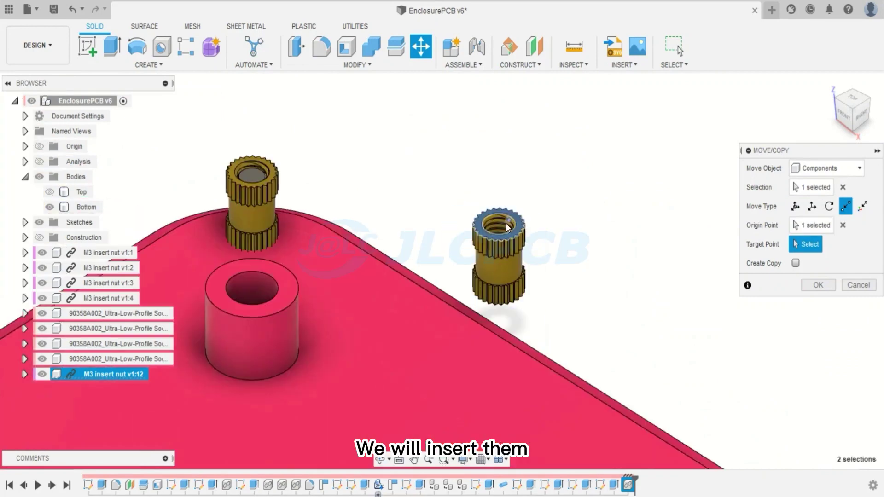
scroll(246, 279, up, 2)
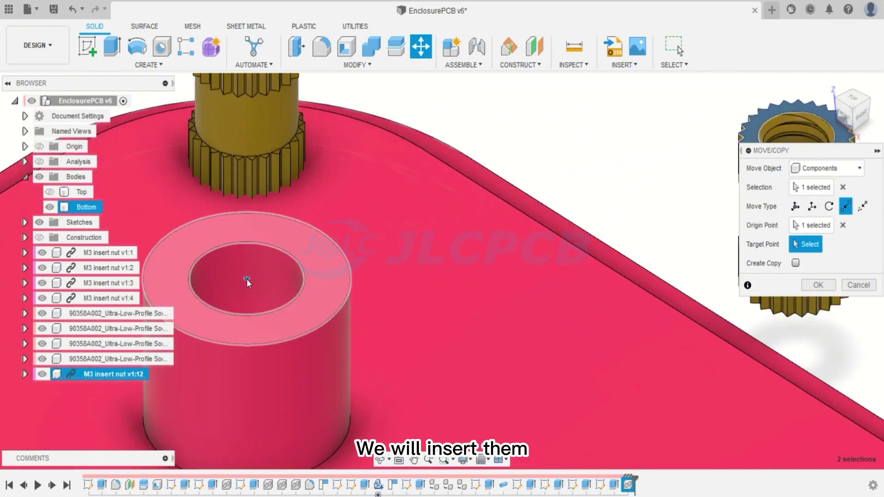
click(247, 279)
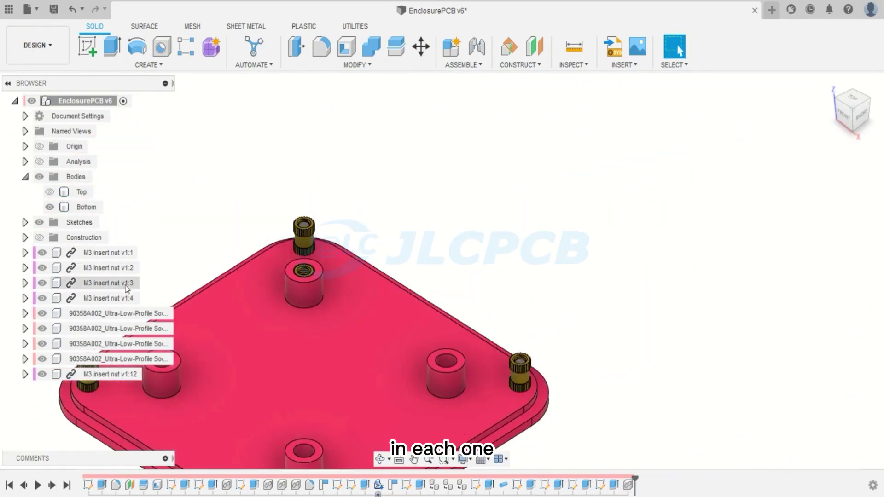
Step: Copy the M3 insert nut from the rear standoff and move the copy to the right standoff
key(m)
click(794, 206)
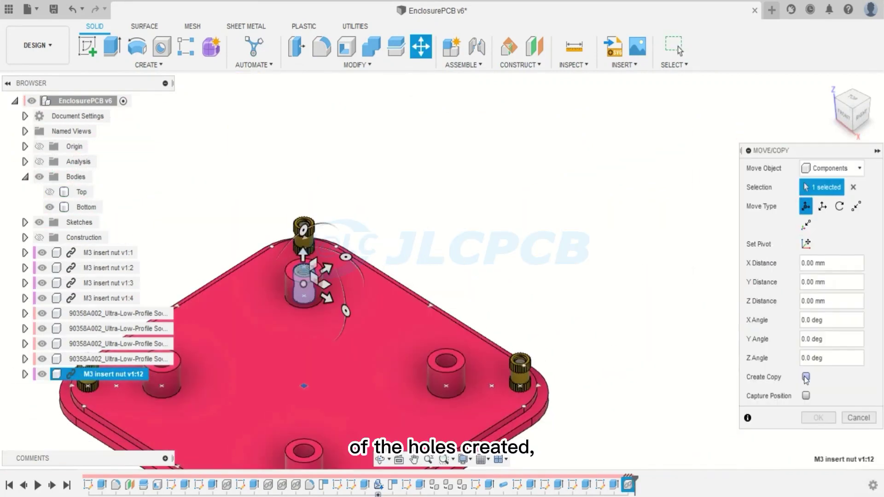
click(806, 377)
drag(327, 268, 382, 234)
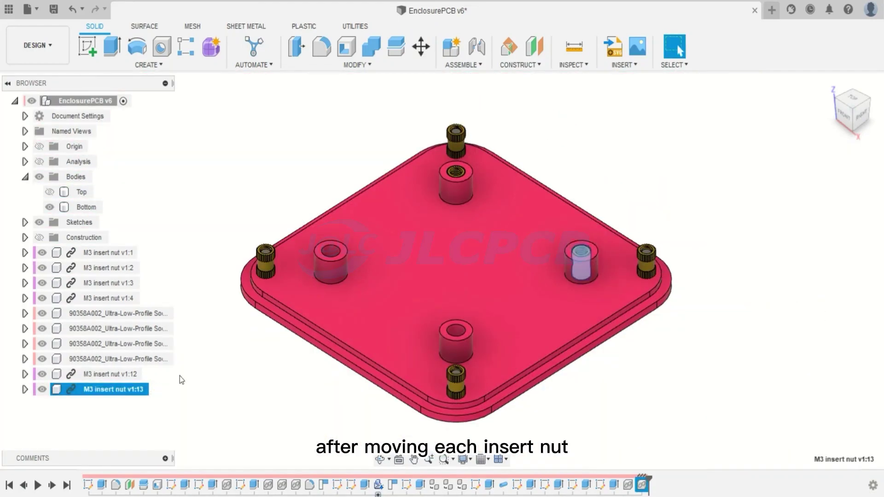
Step: Copy the right standoff's M3 insert nut and move the copy point to point into the front standoff's hole
key(m)
click(806, 377)
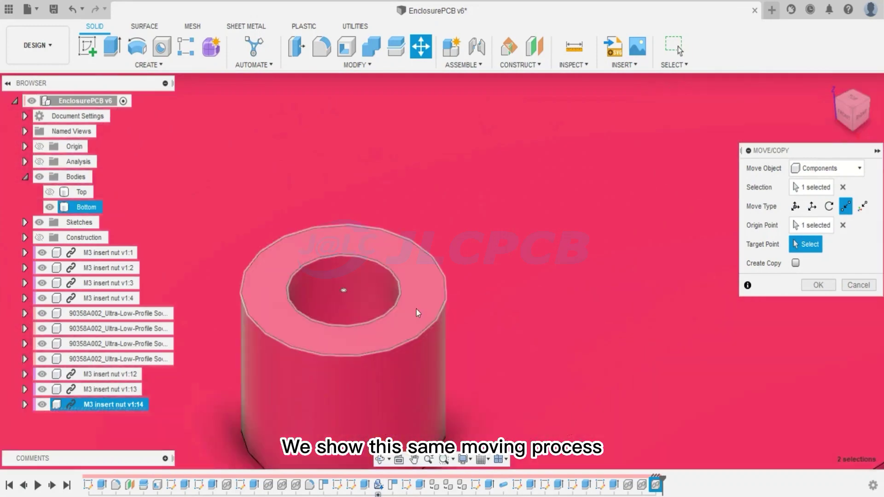
click(380, 311)
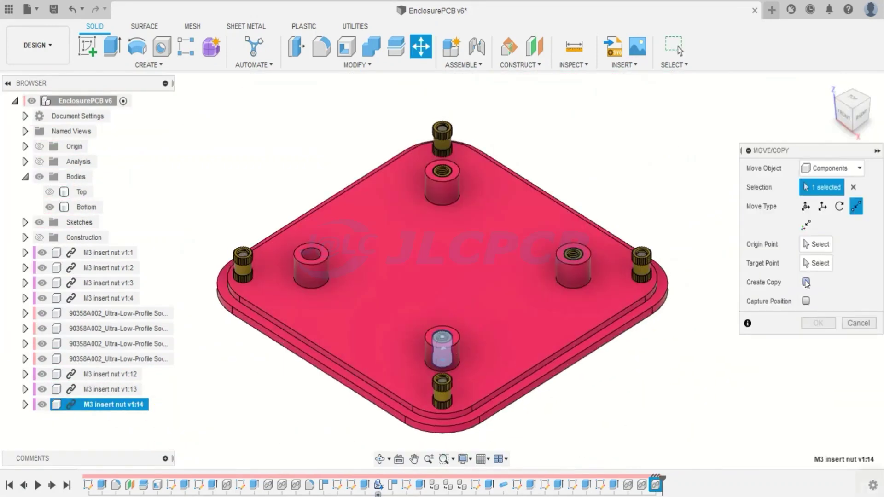
Step: Copy the front standoff's M3 insert nut and move the copy point to point into the left standoff's hole
click(805, 333)
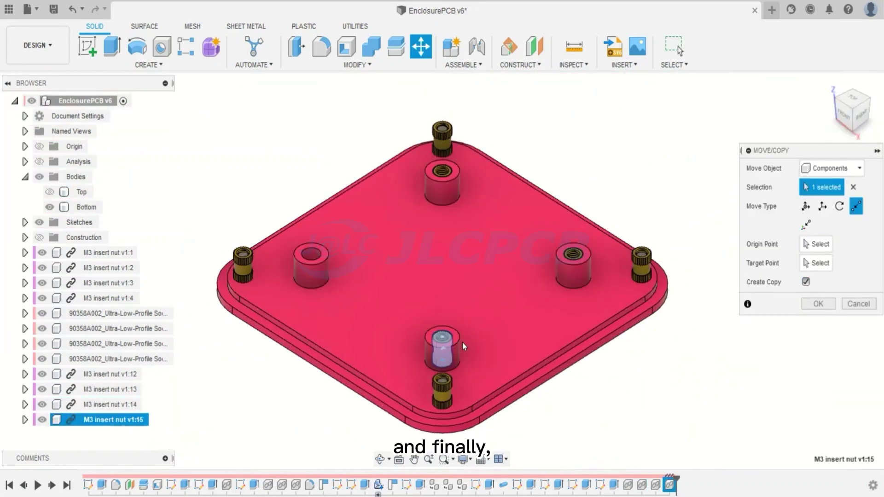
click(806, 206)
drag(466, 332, 366, 363)
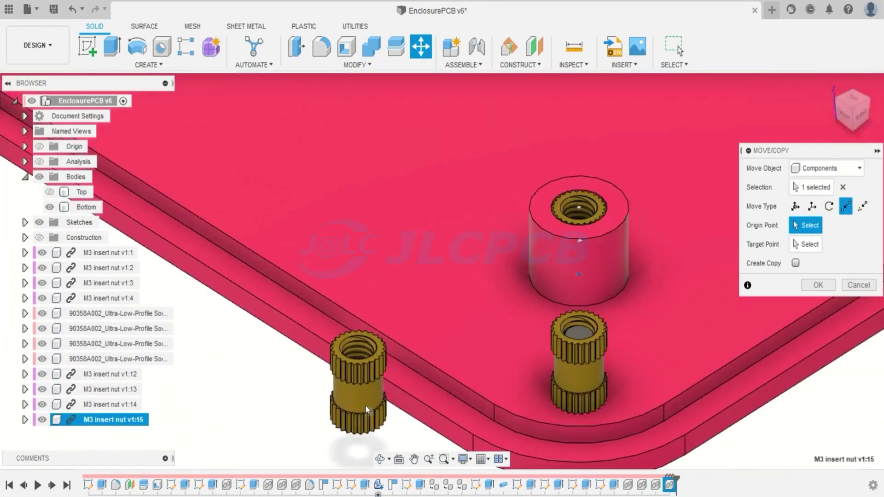
scroll(295, 258, up, 5)
click(403, 321)
scroll(399, 318, down, 5)
middle_drag(392, 230, 465, 350)
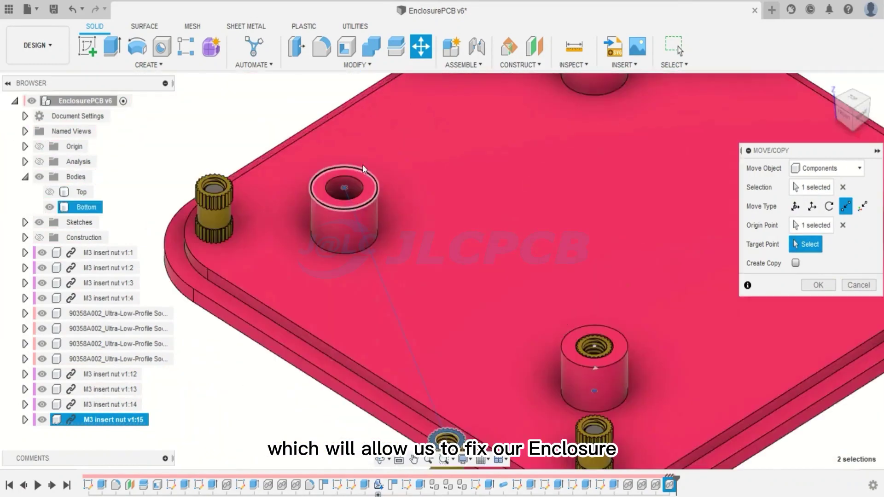
scroll(362, 164, up, 4)
click(303, 222)
click(817, 285)
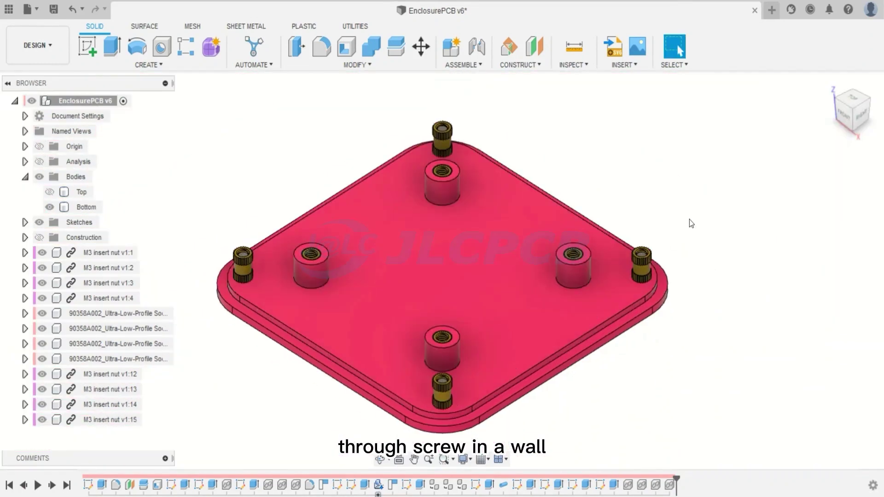
Step: Show the Top body of the enclosure
click(7, 83)
click(7, 83)
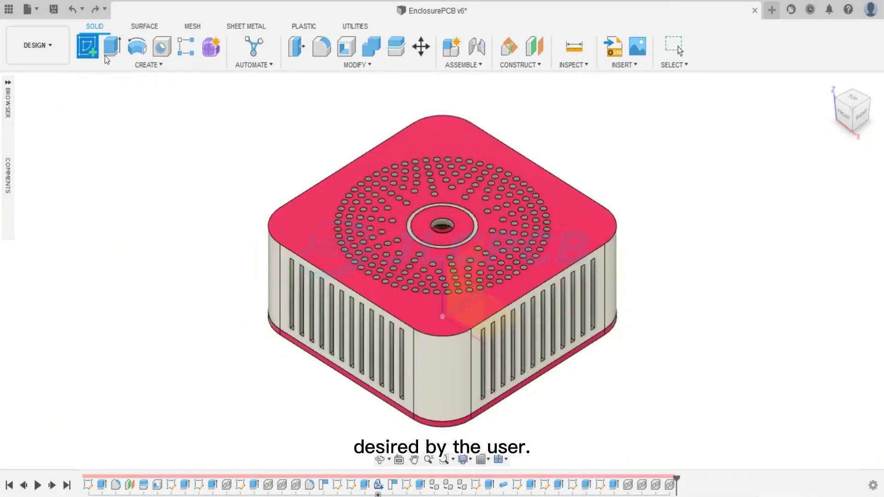
Step: Sketch a 16 by 10 mm center rectangle on the enclosure's underside, centered on the midpoint of its left edge
click(88, 47)
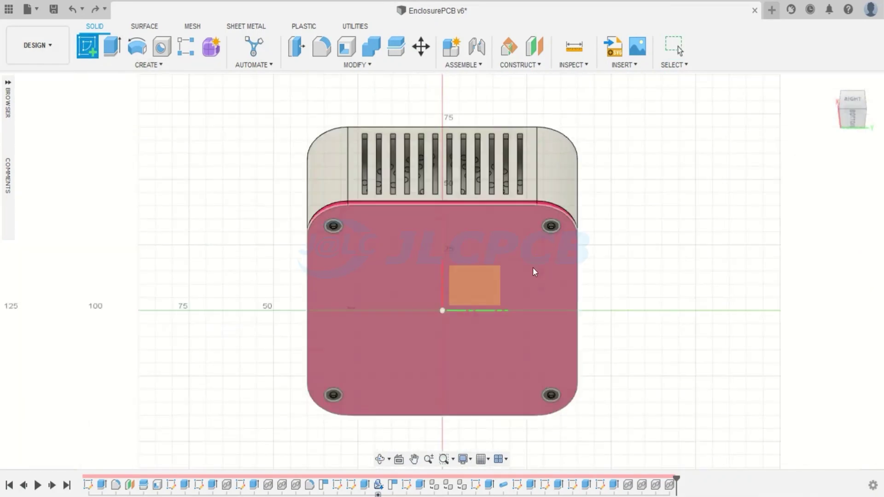
click(532, 269)
key(r)
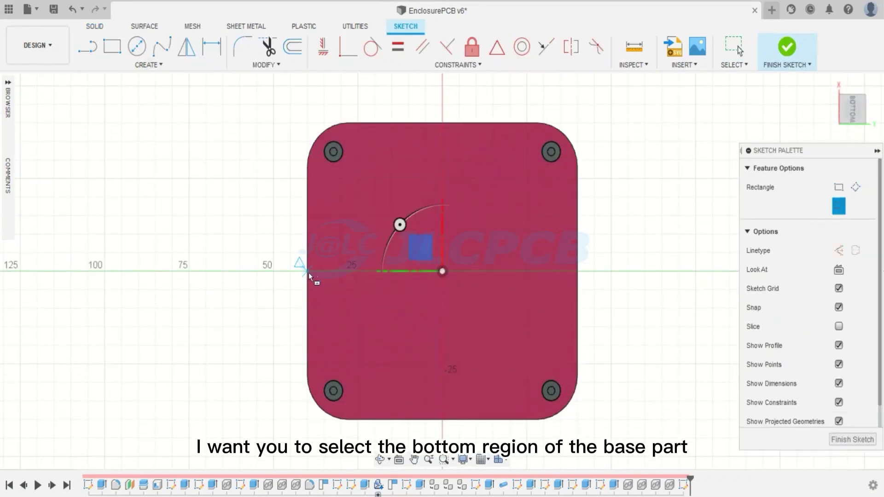
key(Tab)
text(16)
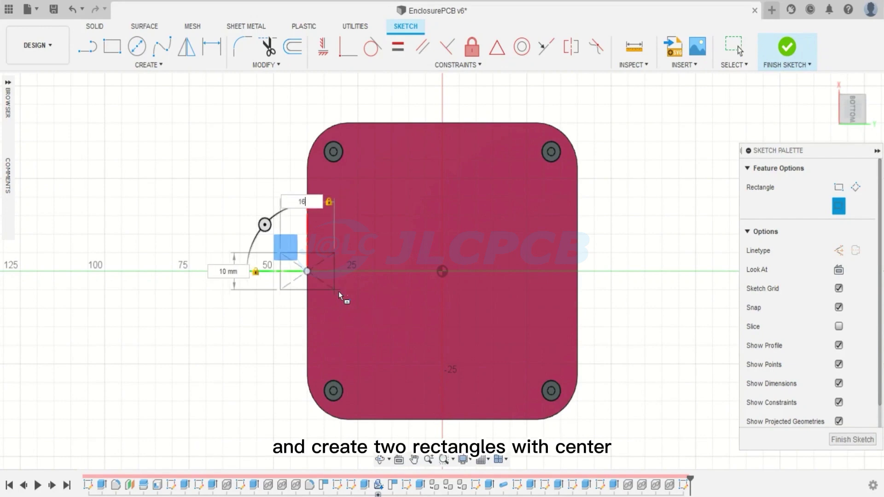
key(Return)
Step: Sketch a matching 16 by 10 mm center rectangle on the midpoint of the underside's right edge and finish the sketch
key(r)
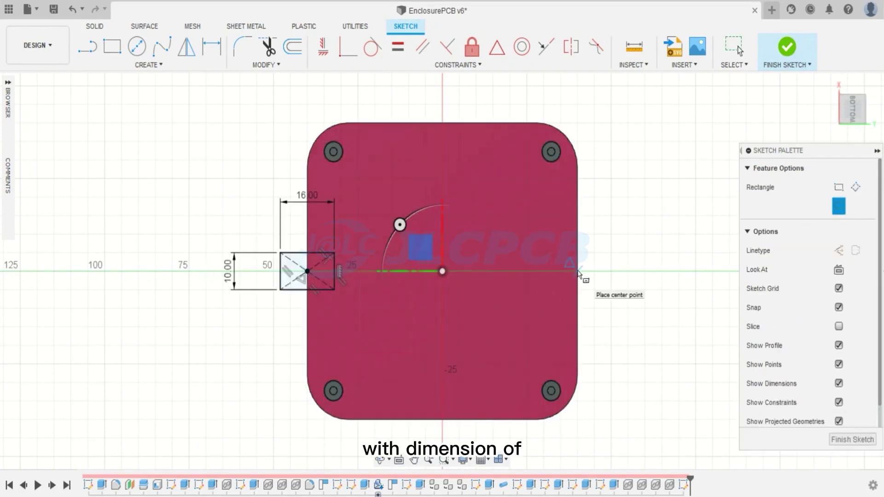
click(578, 271)
key(Return)
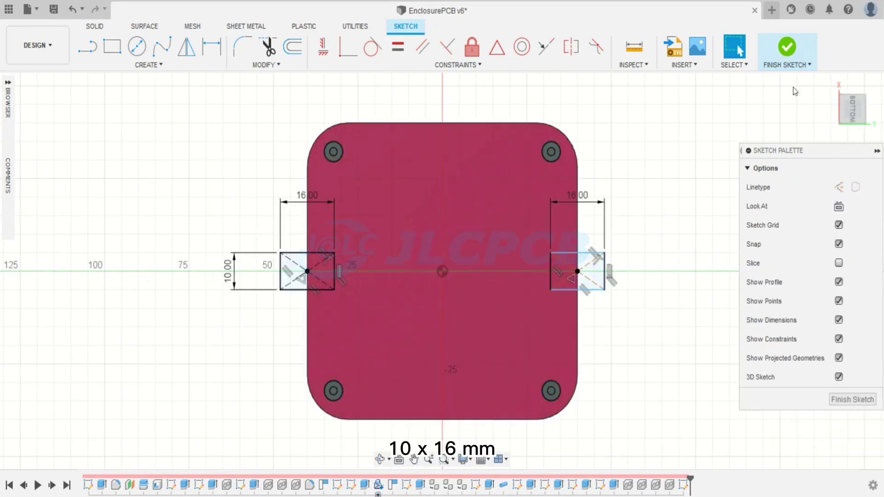
click(787, 46)
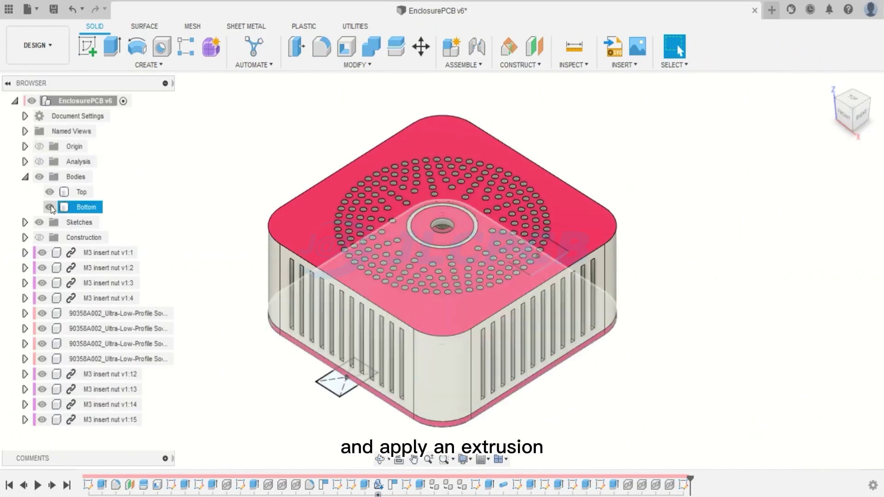
Step: Hide the Top body and extrude the two rectangle areas outside the base by -1.8 mm to form mounting tabs
click(50, 192)
key(e)
click(333, 385)
click(551, 245)
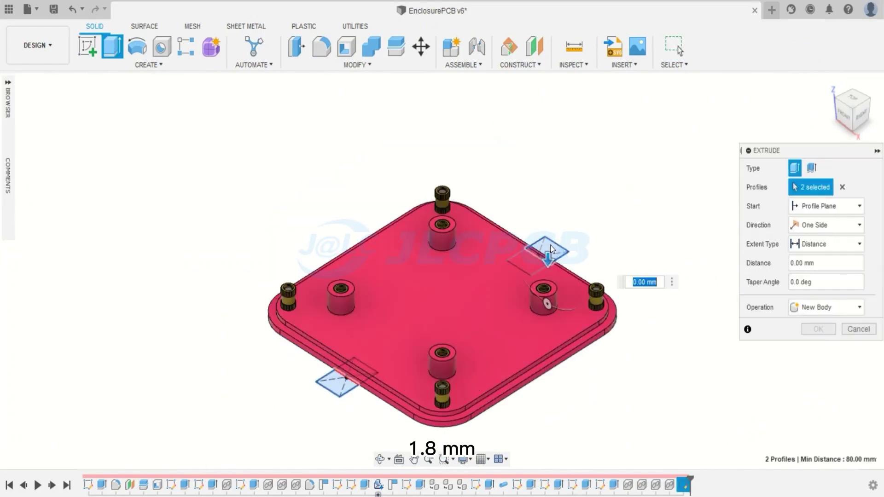
text(-1.8)
key(Return)
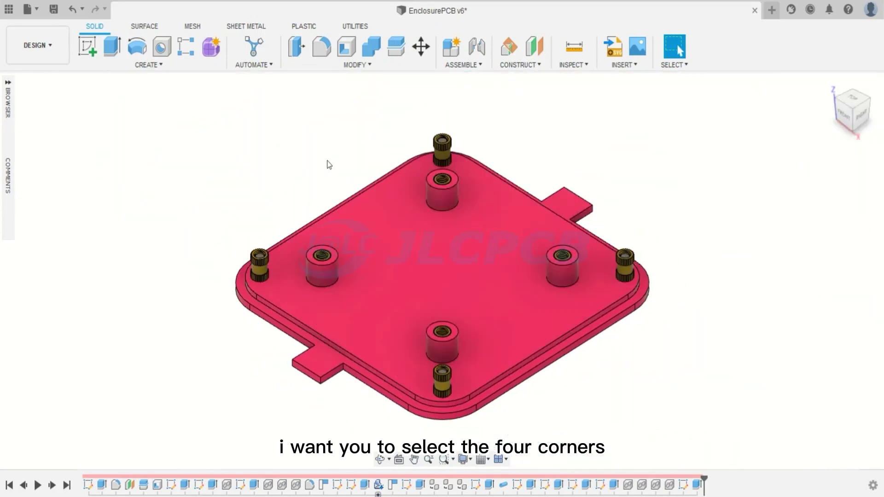
Step: Fillet the outer and inner vertical corner edges of both mounting tabs with a 2.5 mm radius
key(f)
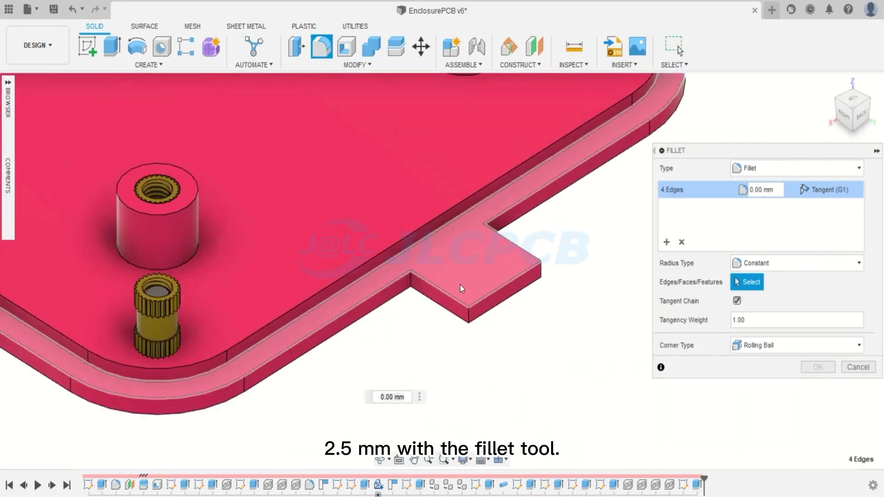
scroll(460, 289, up, 2)
click(393, 279)
click(491, 215)
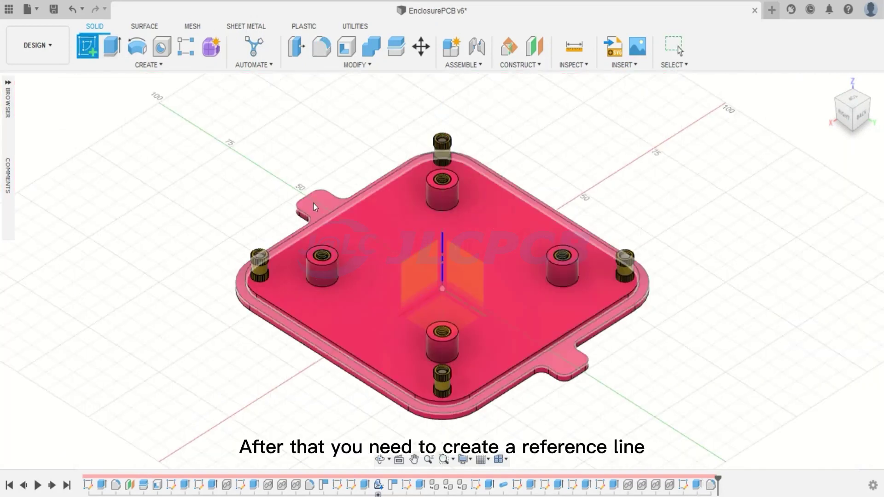
Step: Start a sketch on the tabs' top face and draw a construction line across each tab between its side edges' midpoints
click(313, 203)
click(852, 102)
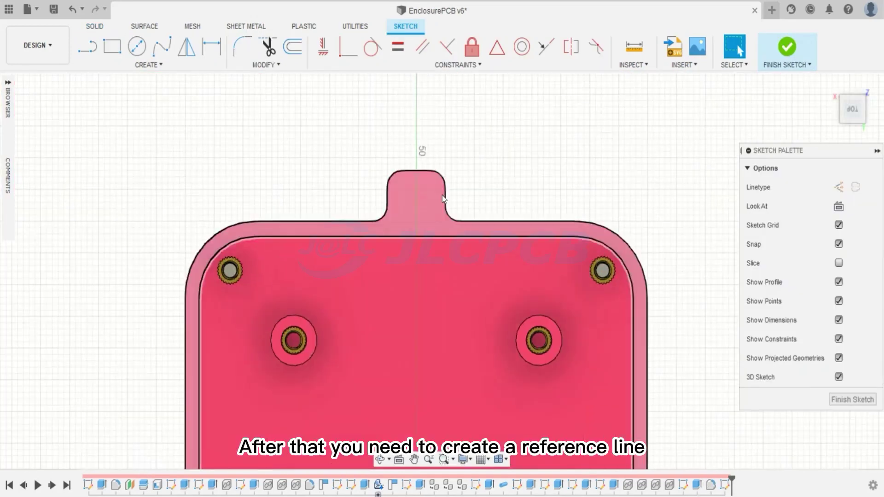
key(l)
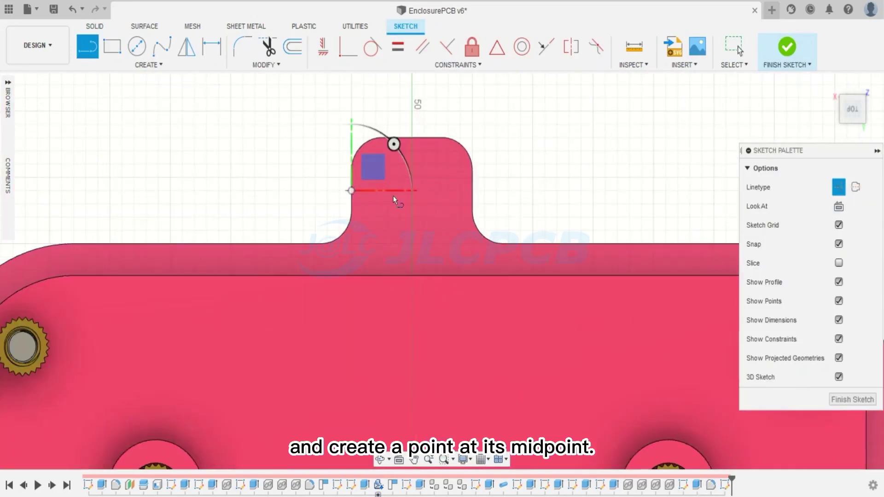
scroll(487, 155, down, 3)
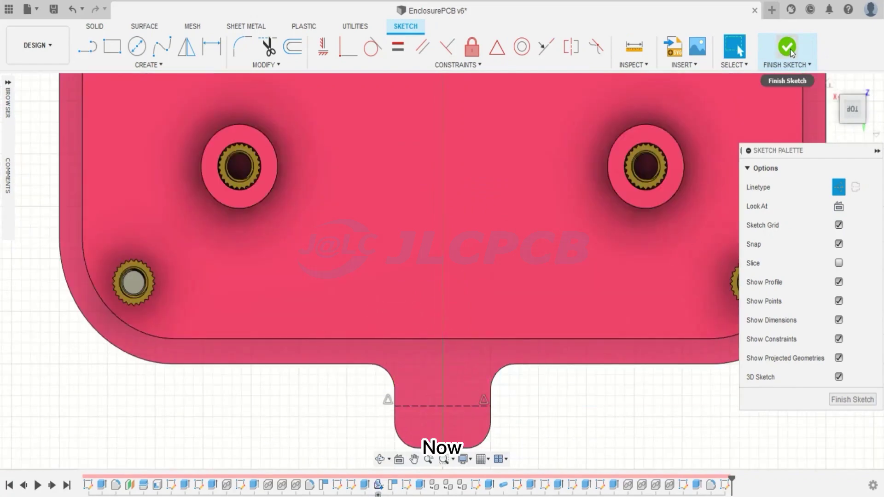
Step: Place a sketch point at the midpoint of each tab's construction line and finish the sketch
click(167, 68)
click(94, 79)
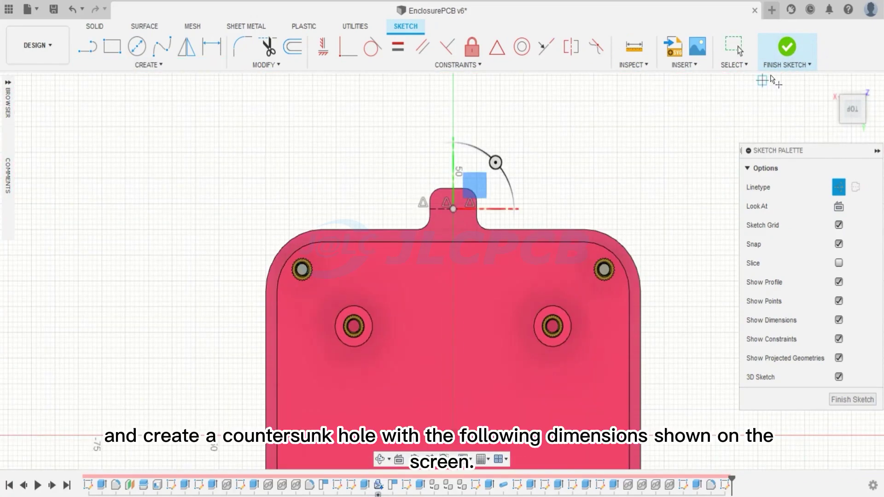
click(783, 55)
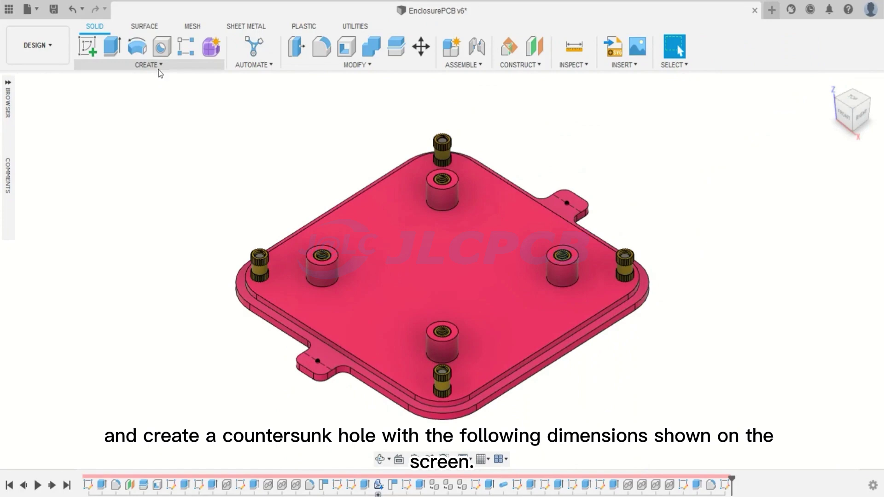
Step: Create countersunk holes at both tab points: 5 mm deep, 3.3 mm diameter, 5.3 mm countersink at 90 degrees, with a 90-degree drill point
click(161, 46)
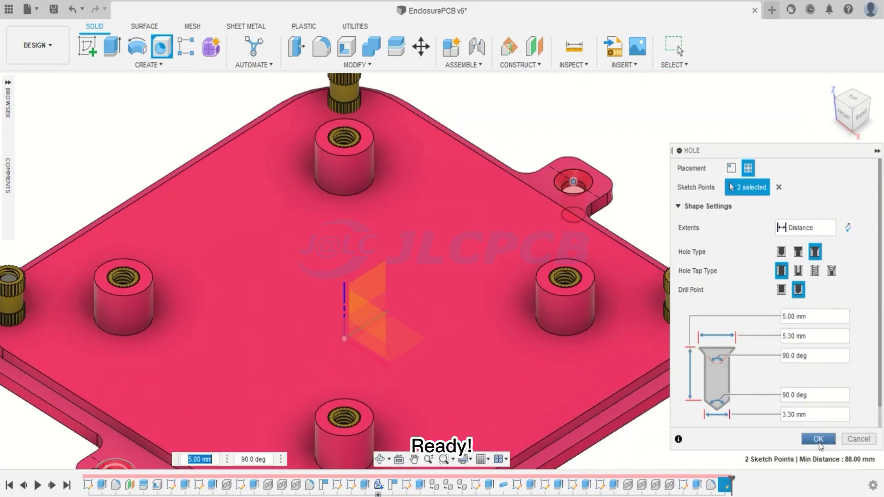
click(818, 440)
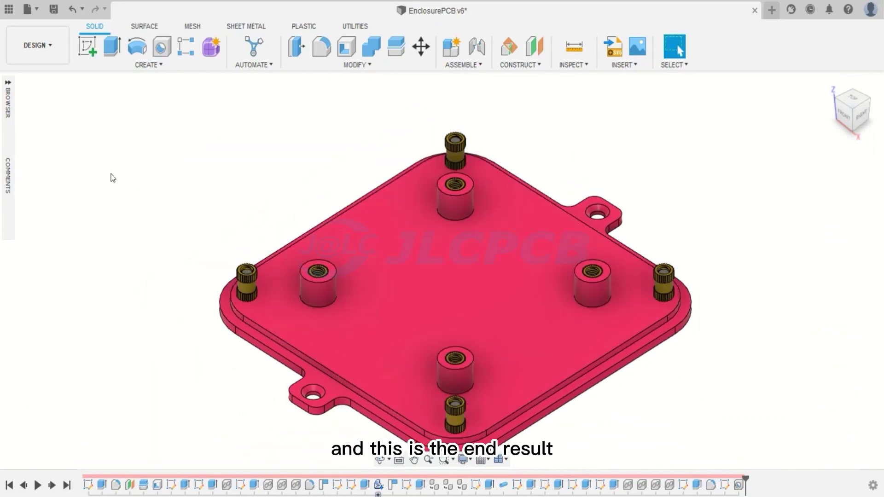
Step: Show the Top body of the enclosure
click(7, 81)
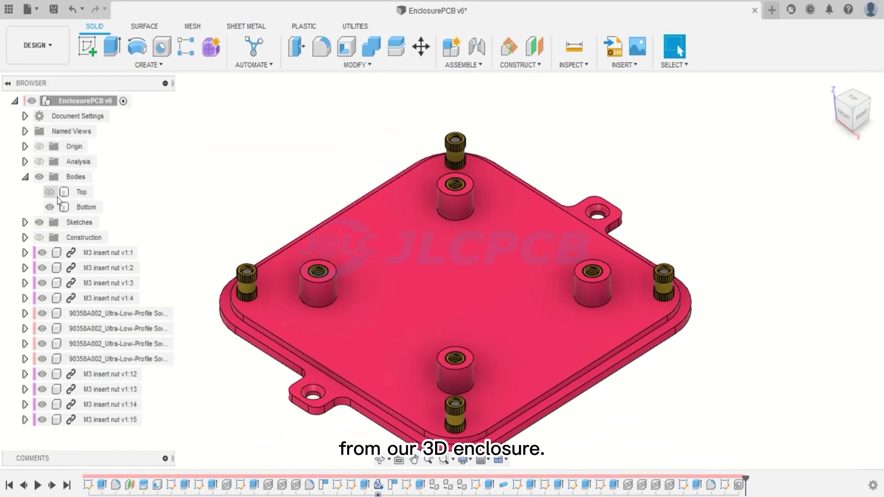
click(49, 193)
click(7, 83)
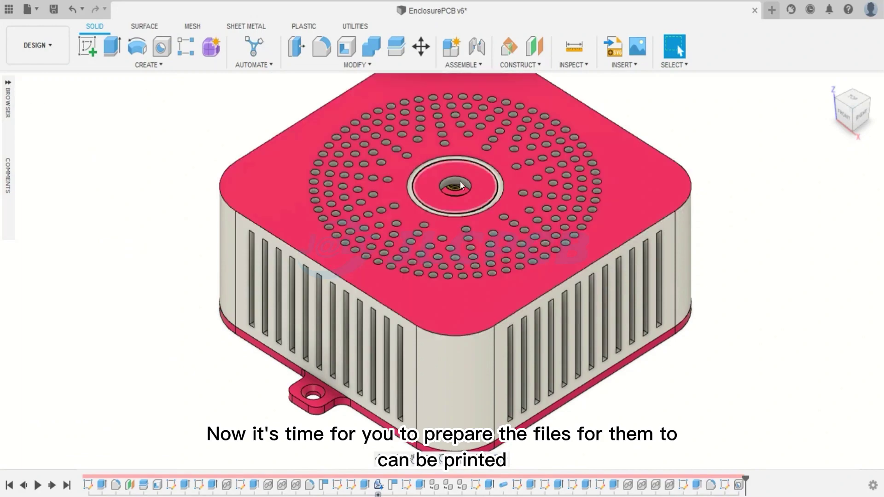
scroll(477, 211, down, 5)
key(F6)
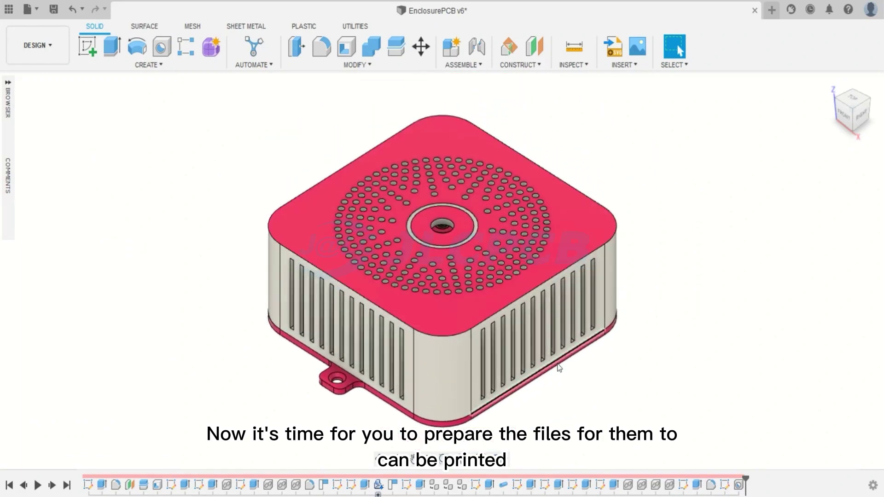
drag(493, 251, 501, 276)
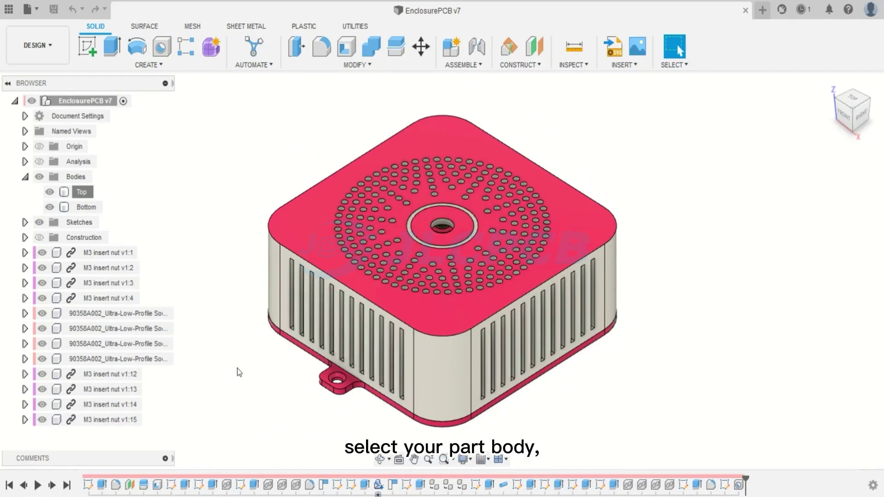
Step: Save the Top body as an ASCII STL mesh in millimeters with high refinement, named Top, in Downloads
right_click(87, 192)
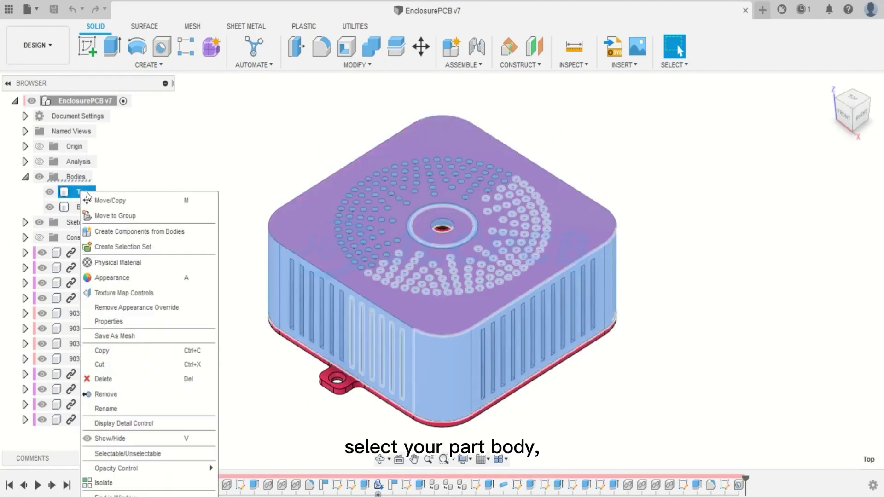
click(144, 336)
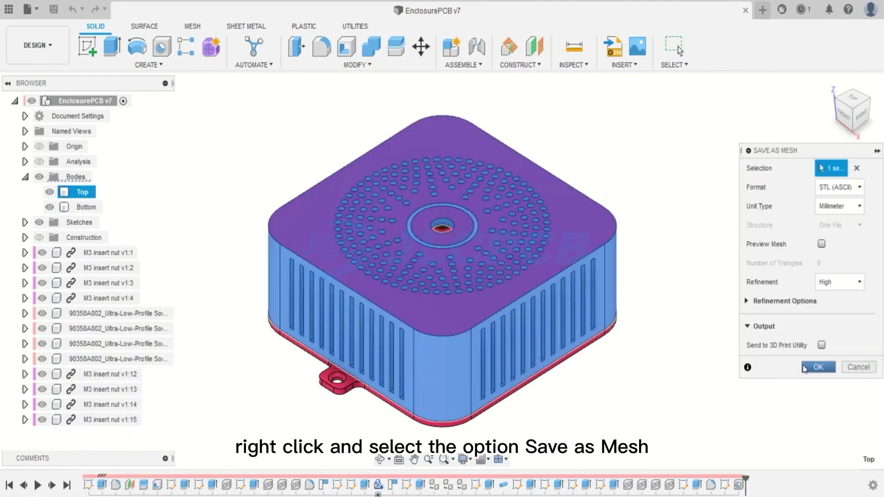
click(817, 367)
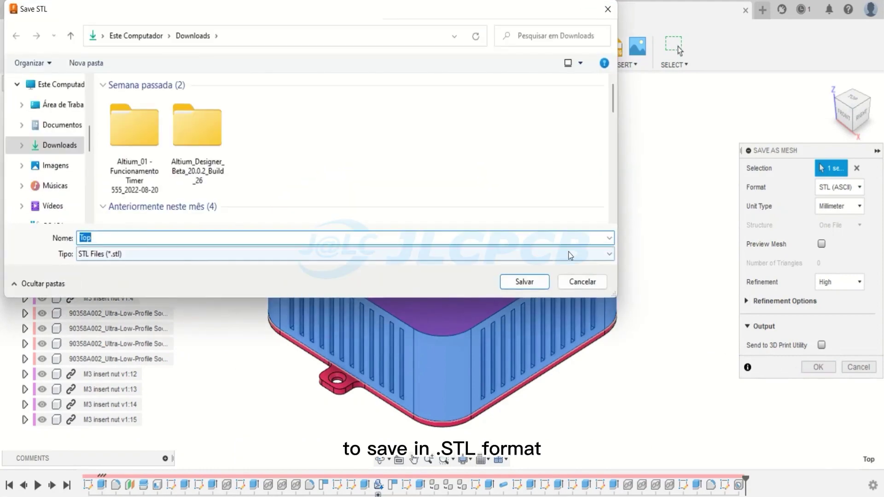
click(524, 282)
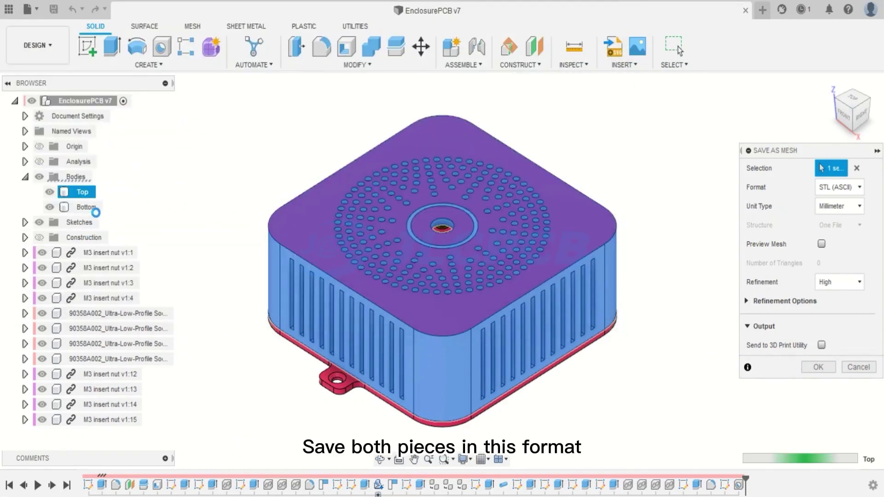
Step: Save the Bottom body as an ASCII STL mesh in millimeters with high refinement, named Bottom, in Downloads
right_click(88, 207)
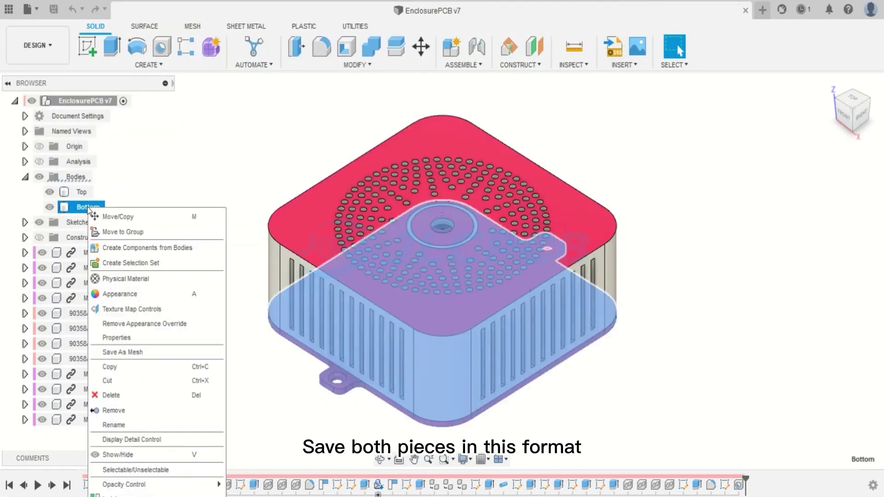
click(140, 352)
click(817, 366)
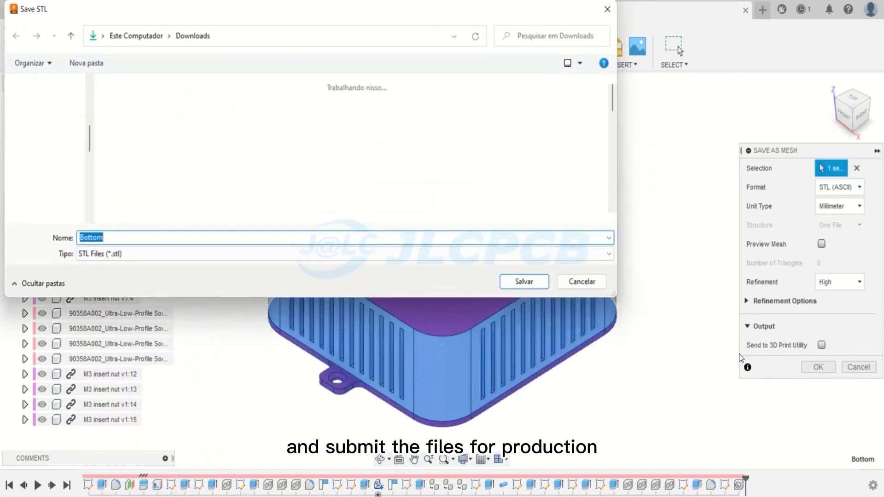
click(524, 282)
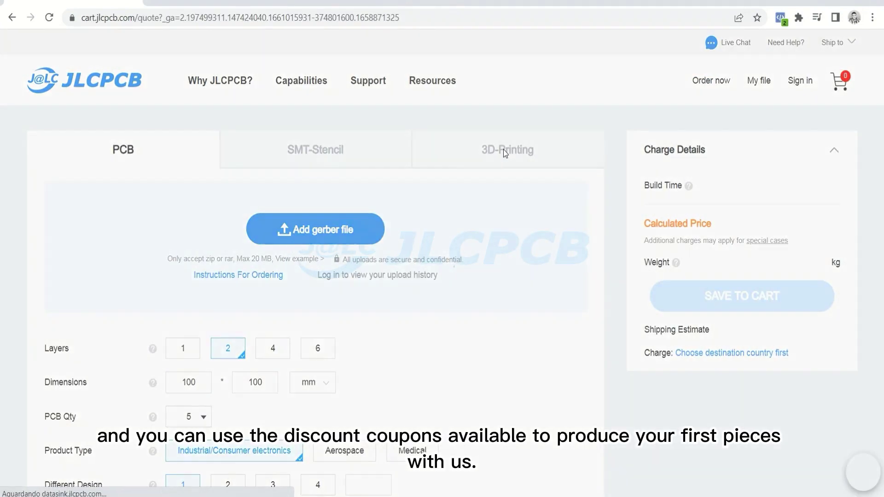
Step: Switch to the JLCPCB quote page in the browser and upload the Bottom and Top STL files for 3D printing
click(498, 155)
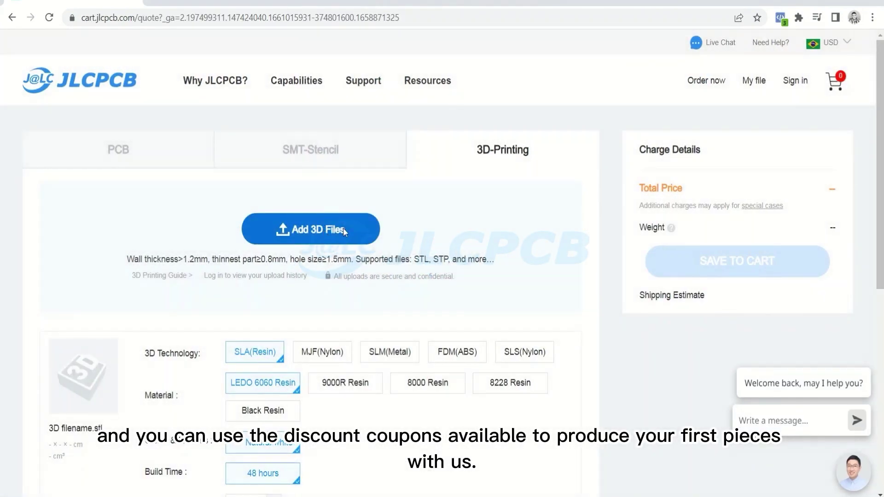
click(345, 232)
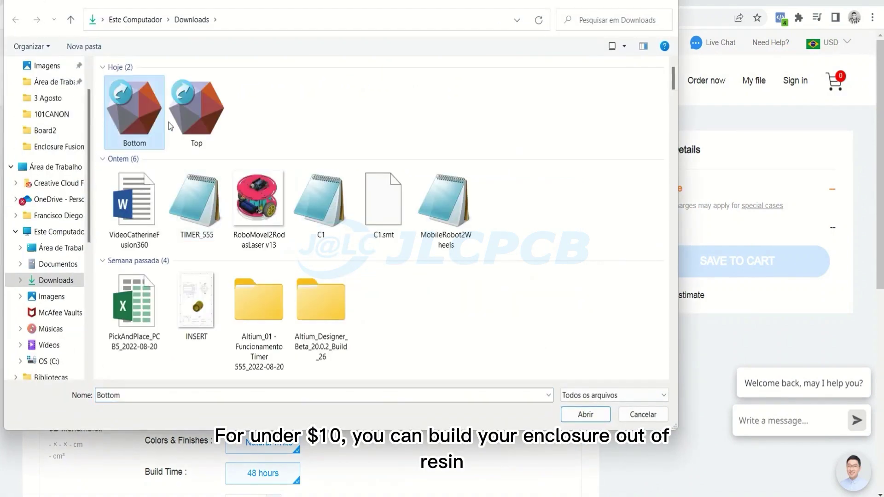
click(579, 415)
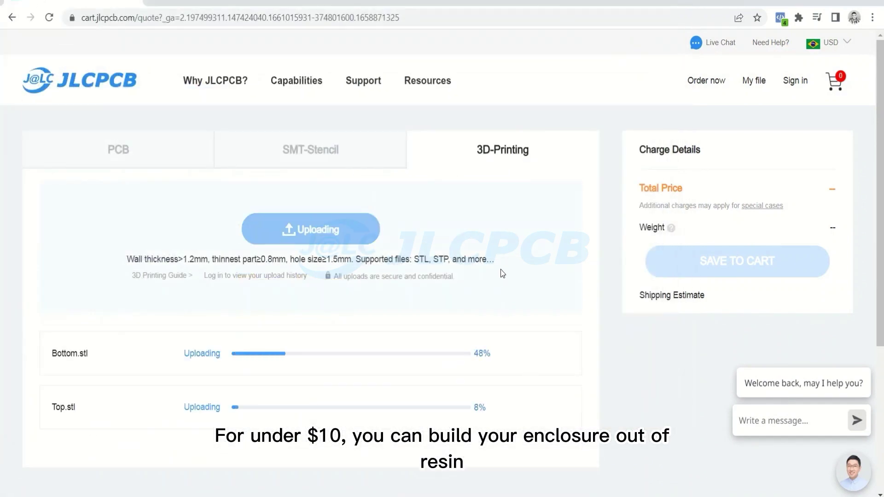
Step: Review the print technology, material, finish and price of both uploaded parts, plus the total and shipping estimate
scroll(550, 280, down, 1)
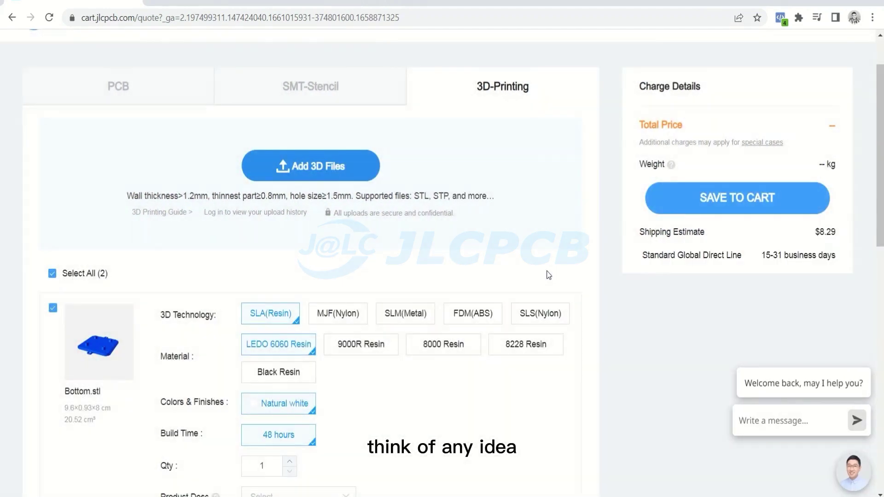
scroll(536, 269, down, 1)
scroll(523, 282, down, 5)
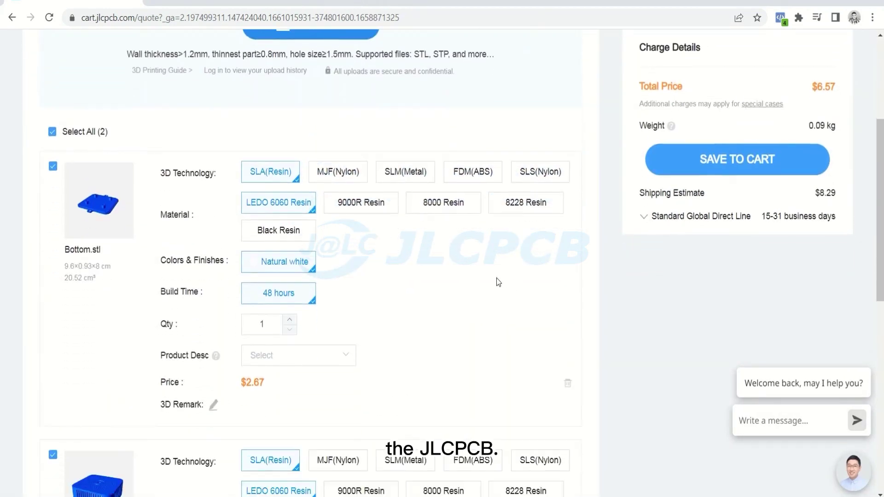
scroll(473, 269, down, 2)
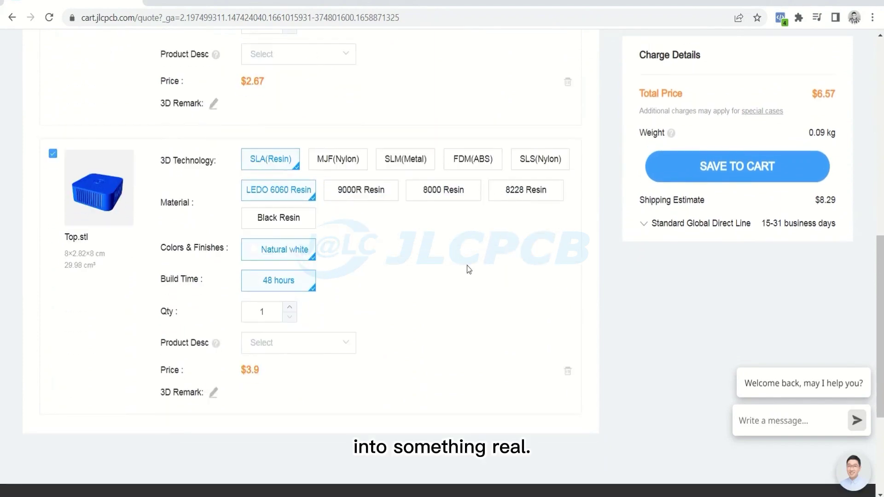
scroll(469, 265, up, 9)
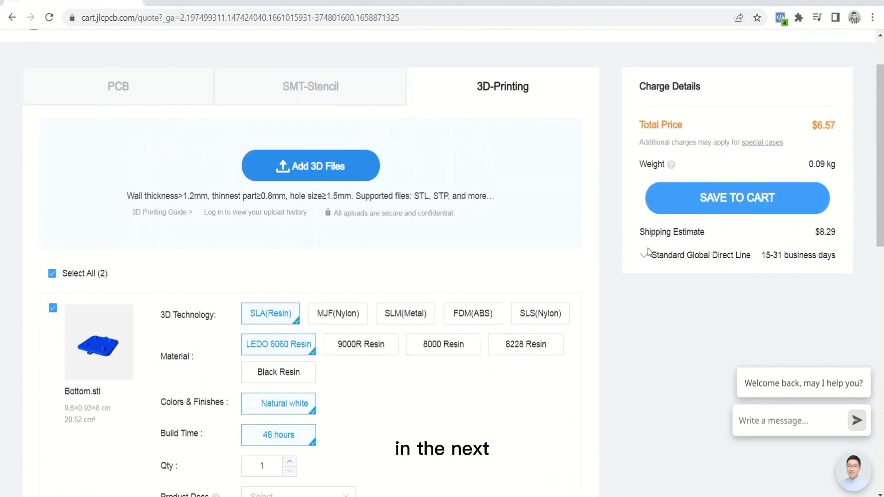